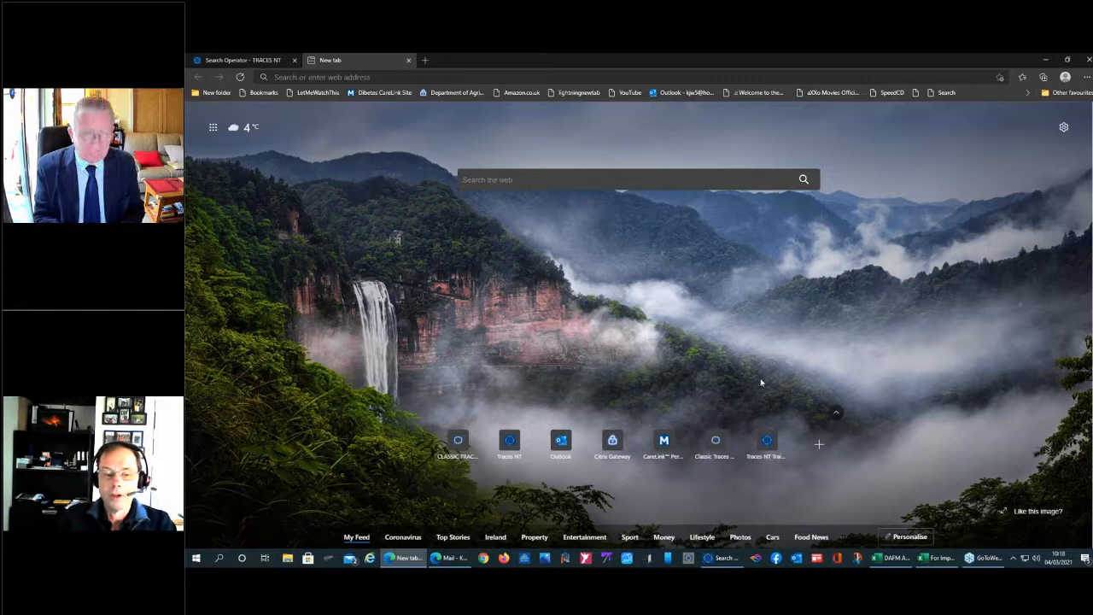
Open the TRACES Classic training site, log in with the prefilled credentials and accept the cookies
{"action": "left_click", "coordinate": [717, 452]}
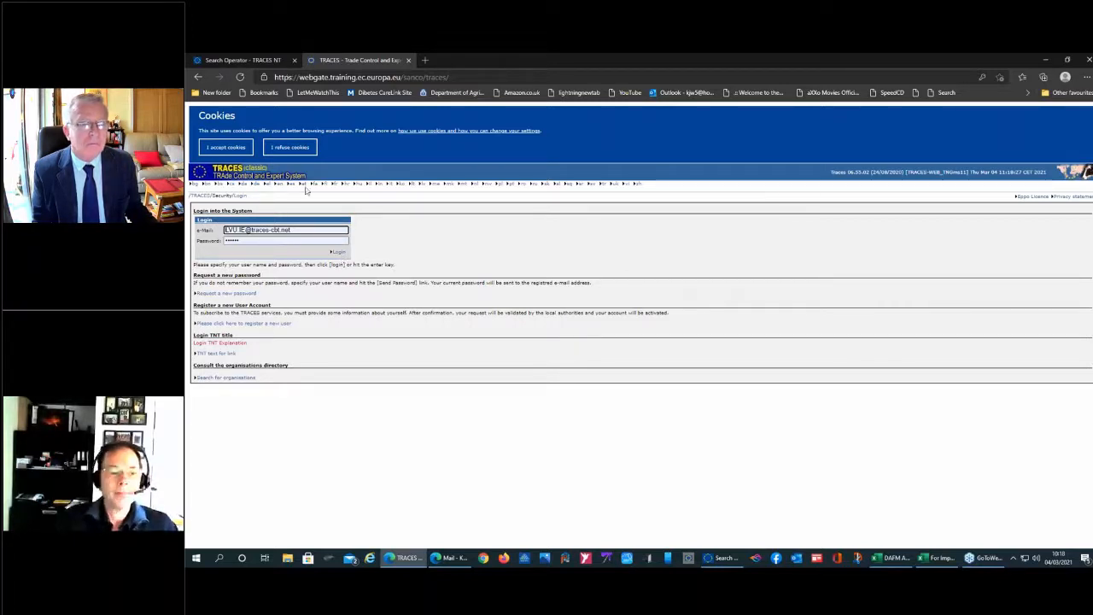
{"action": "left_click", "coordinate": [339, 253]}
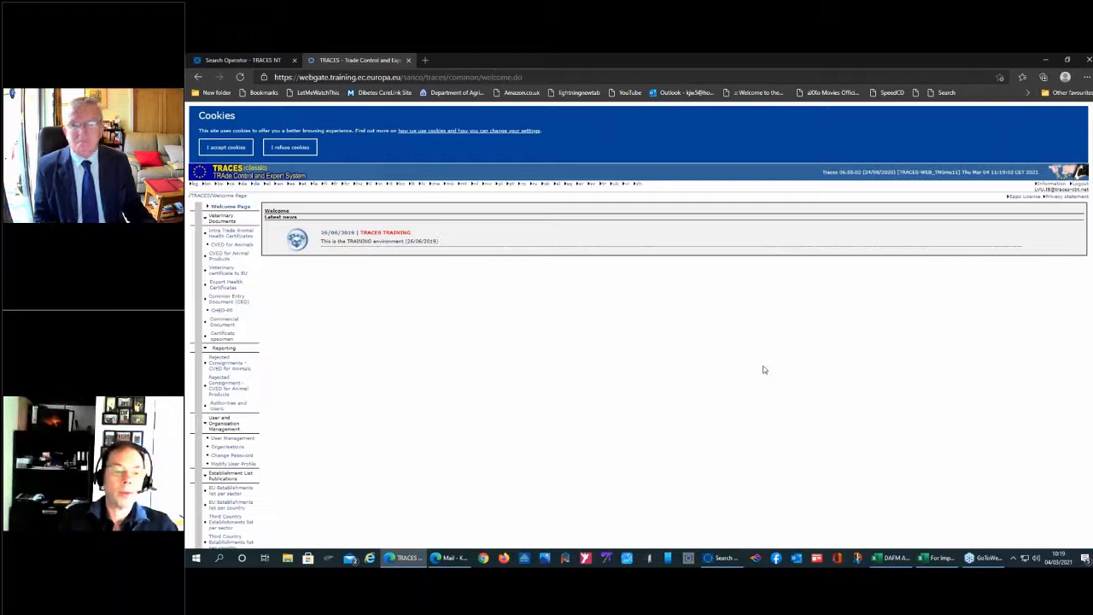
{"action": "left_click", "coordinate": [228, 149]}
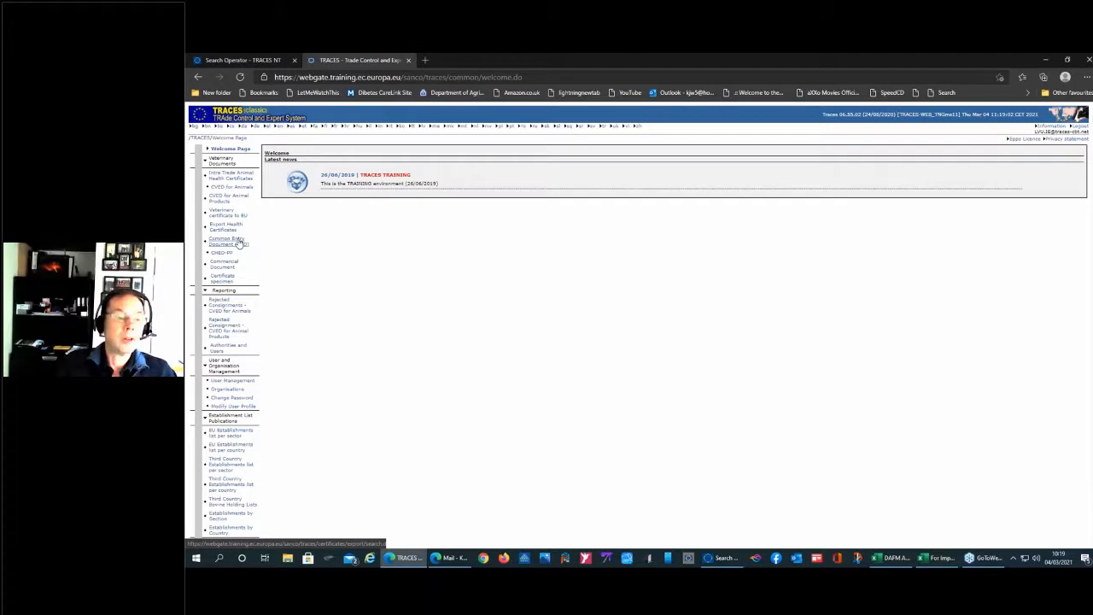
Start a new export health certificate from the veterinary documents
{"action": "scroll", "coordinate": [240, 244], "scroll_direction": "up", "scroll_amount": 1}
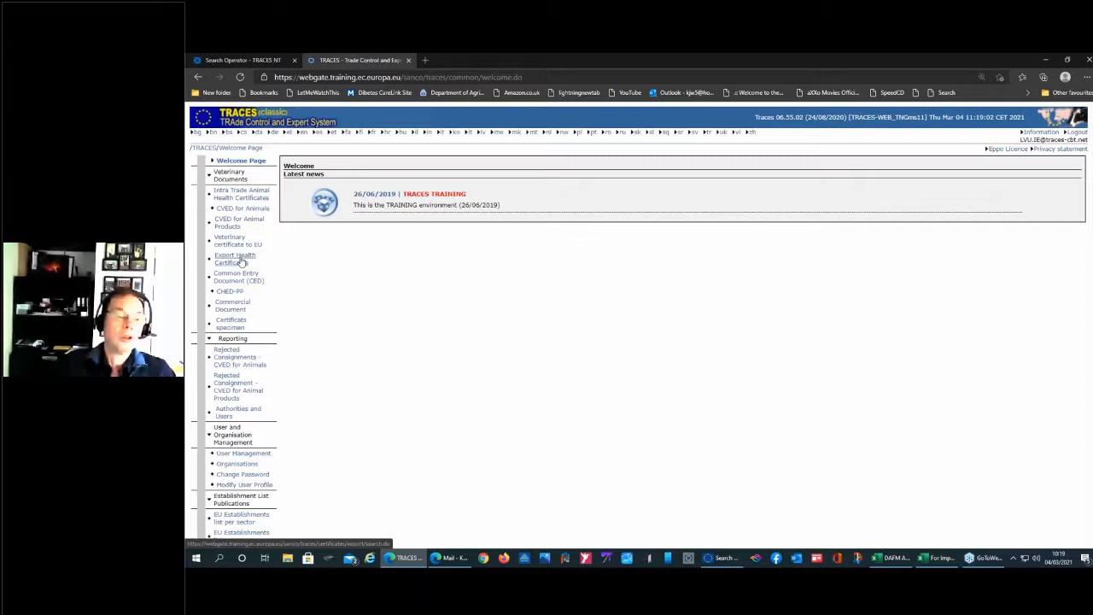
{"action": "left_click", "coordinate": [240, 261]}
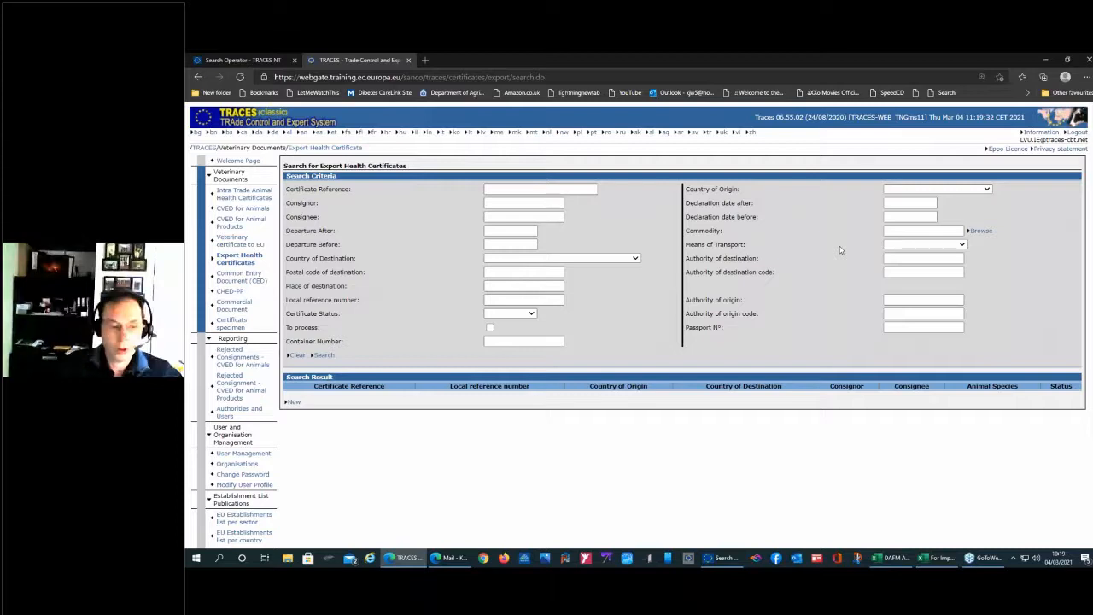
{"action": "left_click", "coordinate": [293, 403]}
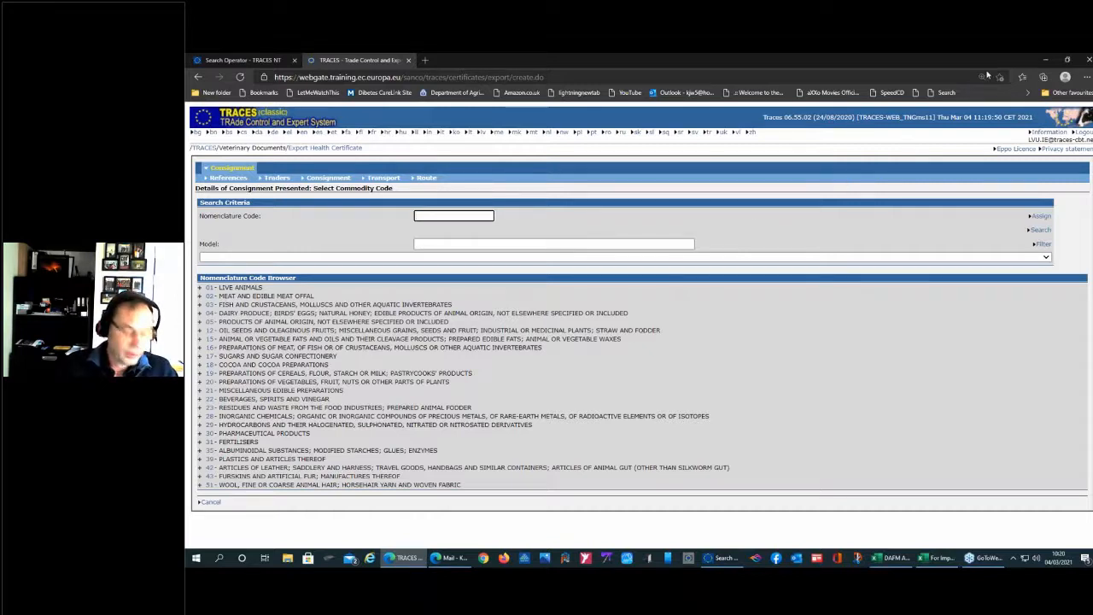
Assign commodity 0203 12 11, hams of domestic swine, with the model "(CA) Pig Meat for export to Canada V.2." and continue to another code
{"action": "left_click", "coordinate": [201, 297]}
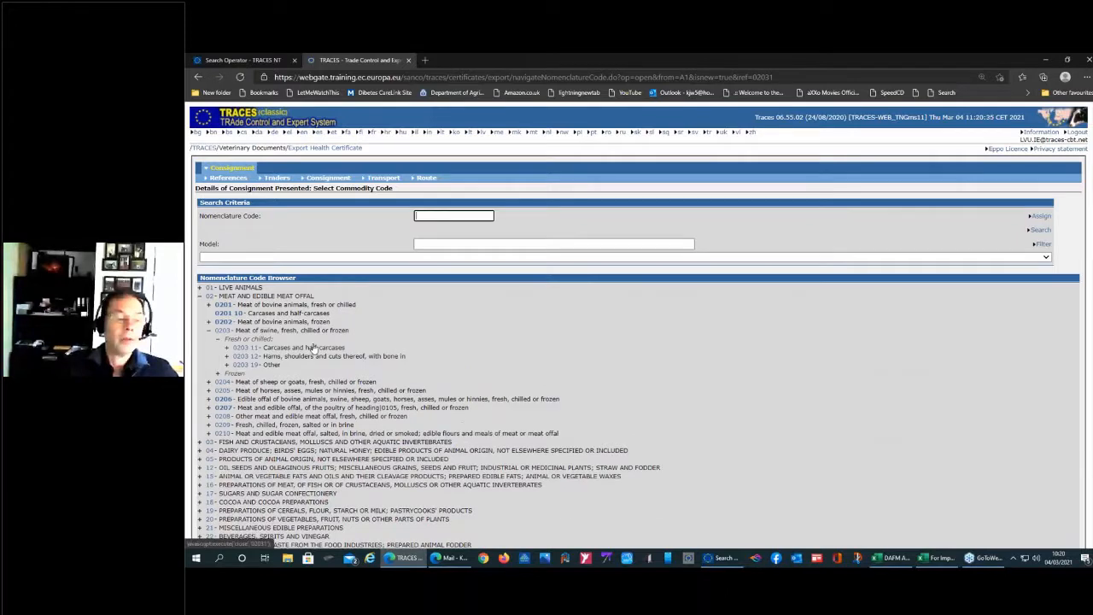
{"action": "left_click", "coordinate": [227, 348]}
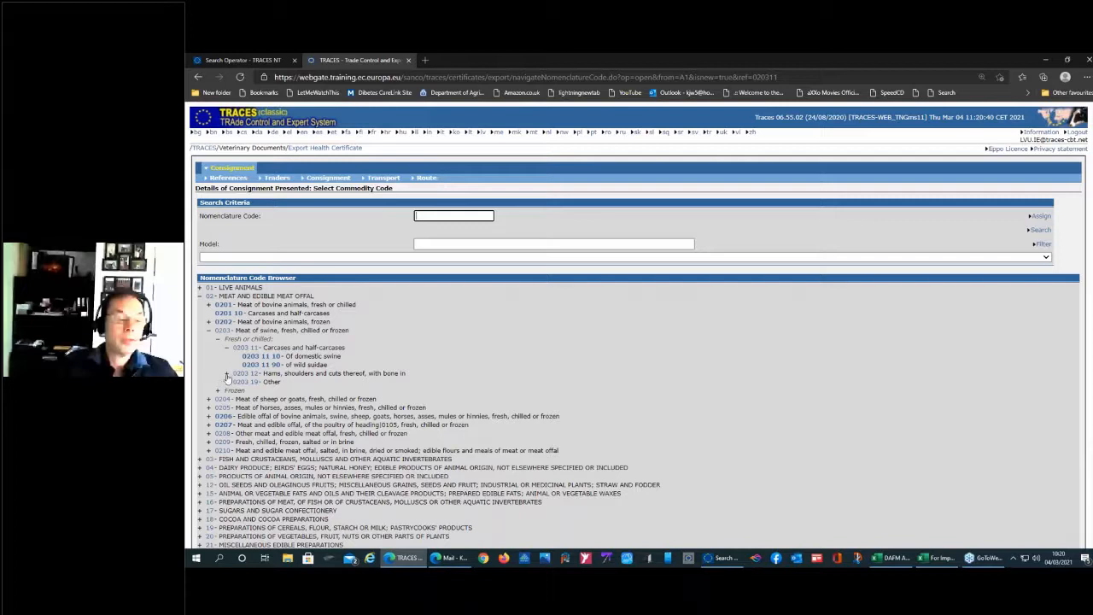
{"action": "left_click", "coordinate": [227, 376]}
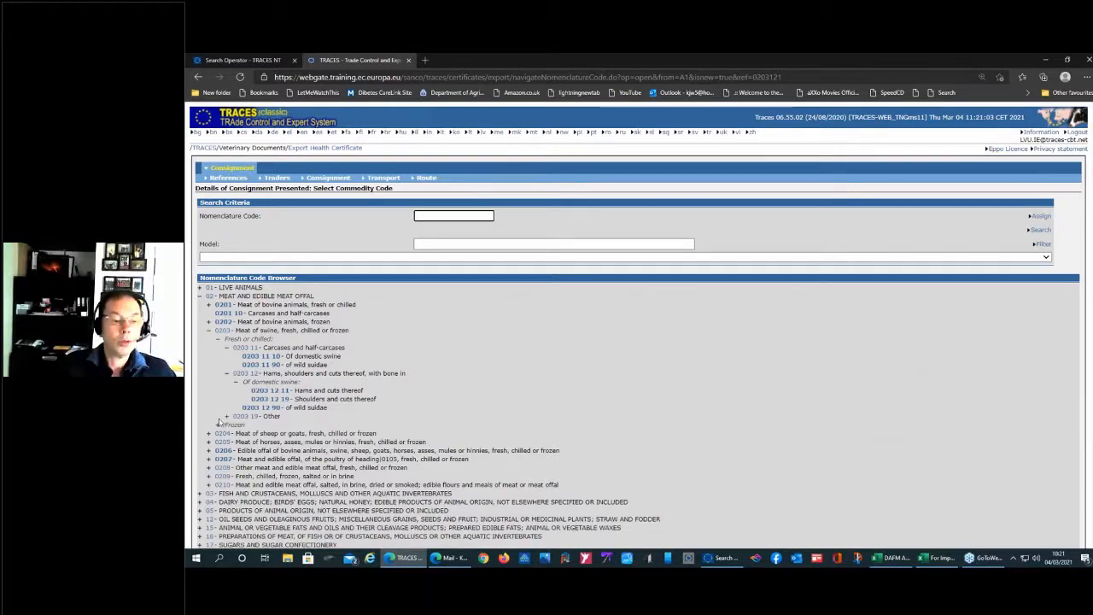
{"action": "left_click", "coordinate": [258, 391]}
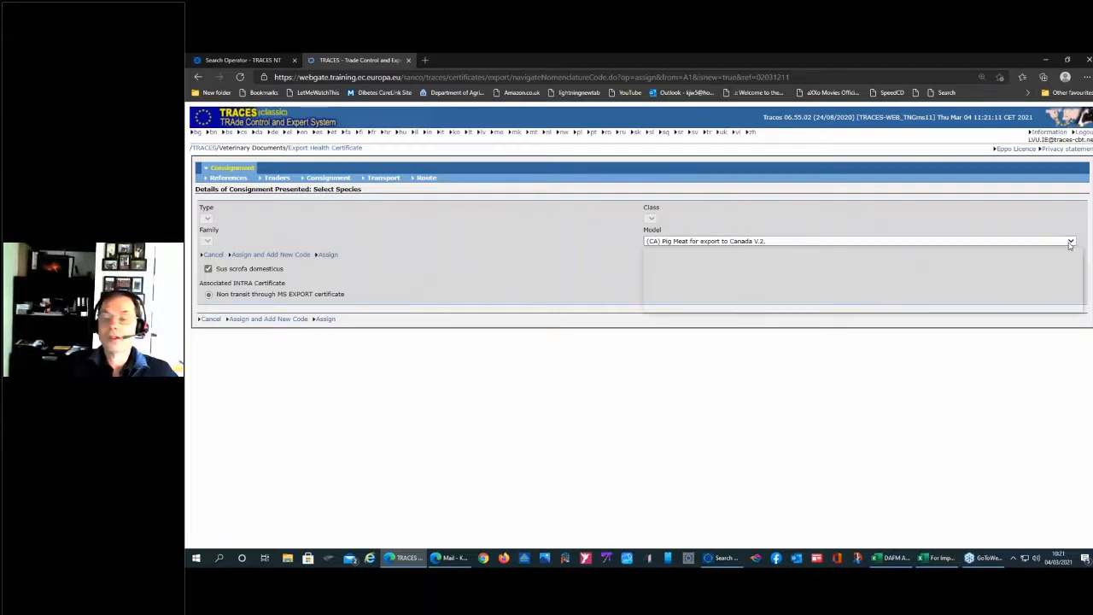
{"action": "left_click", "coordinate": [1071, 242]}
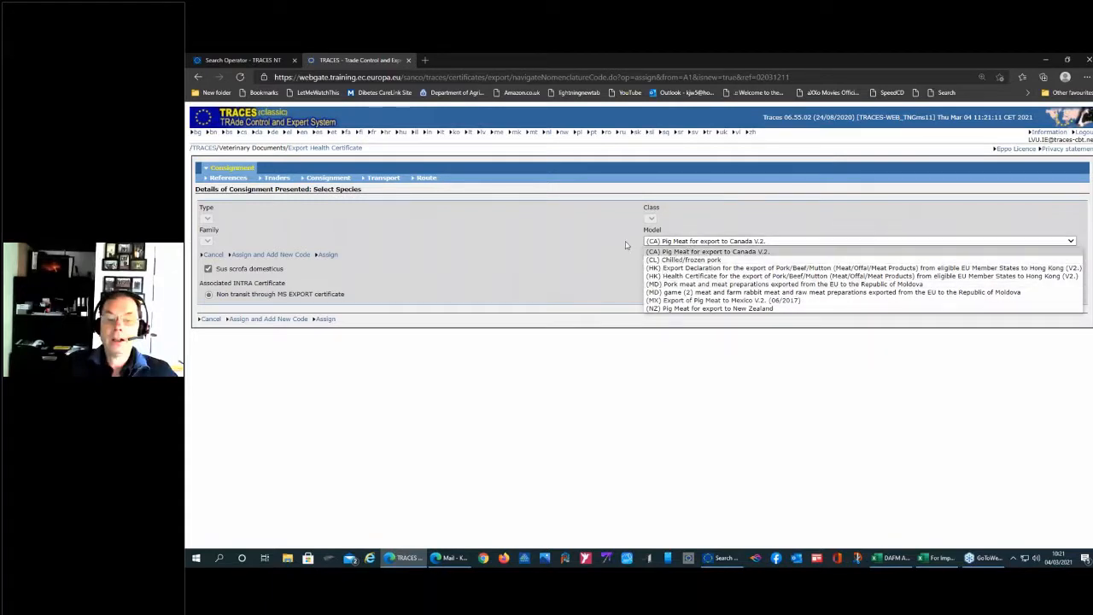
{"action": "left_click", "coordinate": [686, 243]}
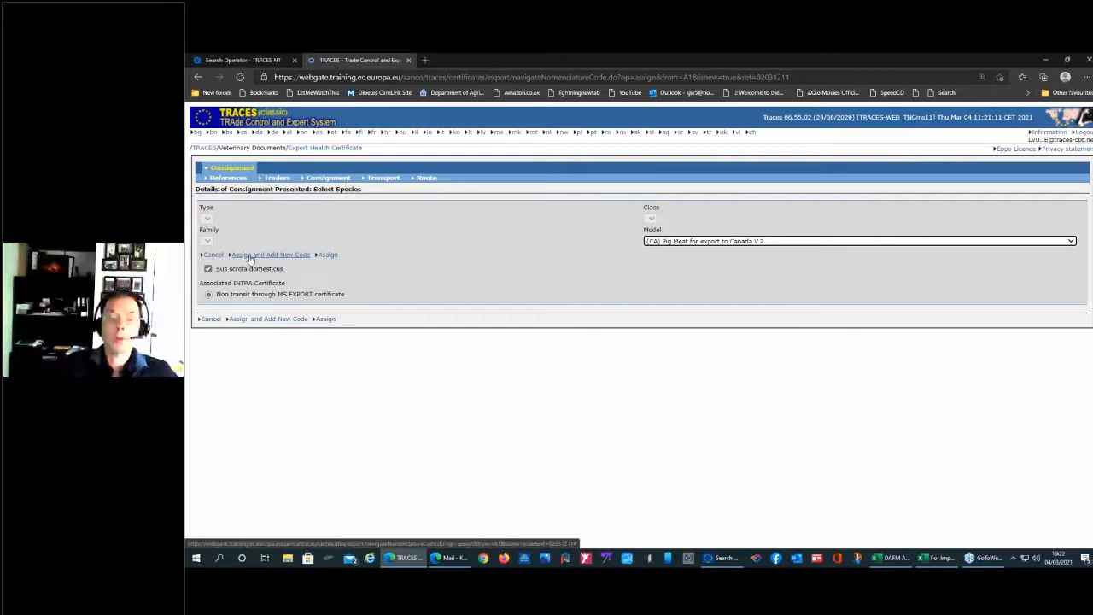
{"action": "left_click", "coordinate": [288, 256]}
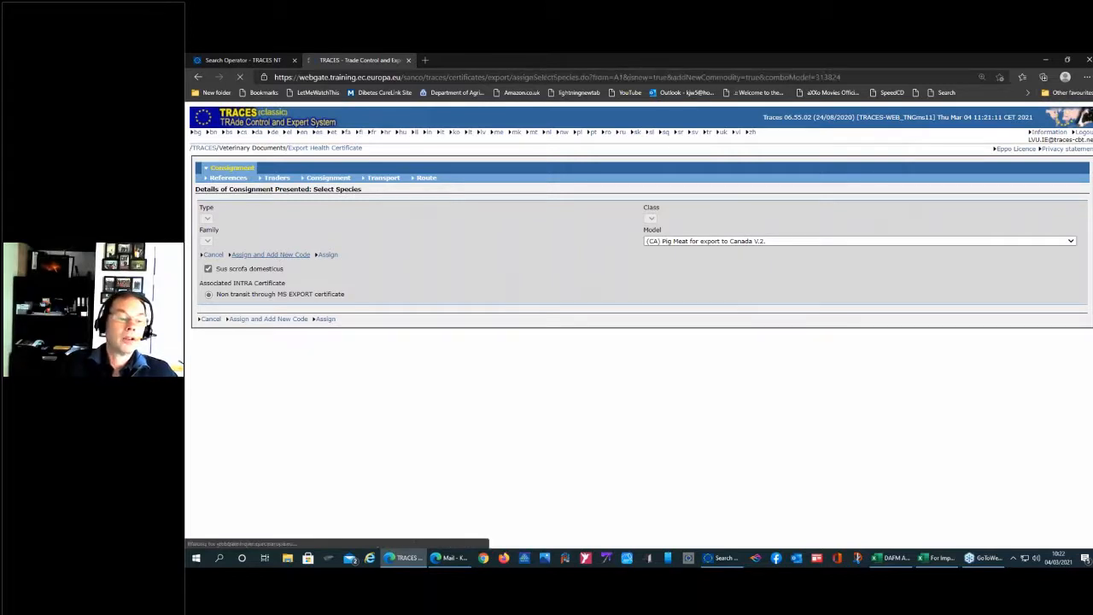
Browse the fresh or chilled swine meat codes, assign 0203 12 19, shoulders and cuts thereof, and continue to another code
{"action": "left_click", "coordinate": [201, 288]}
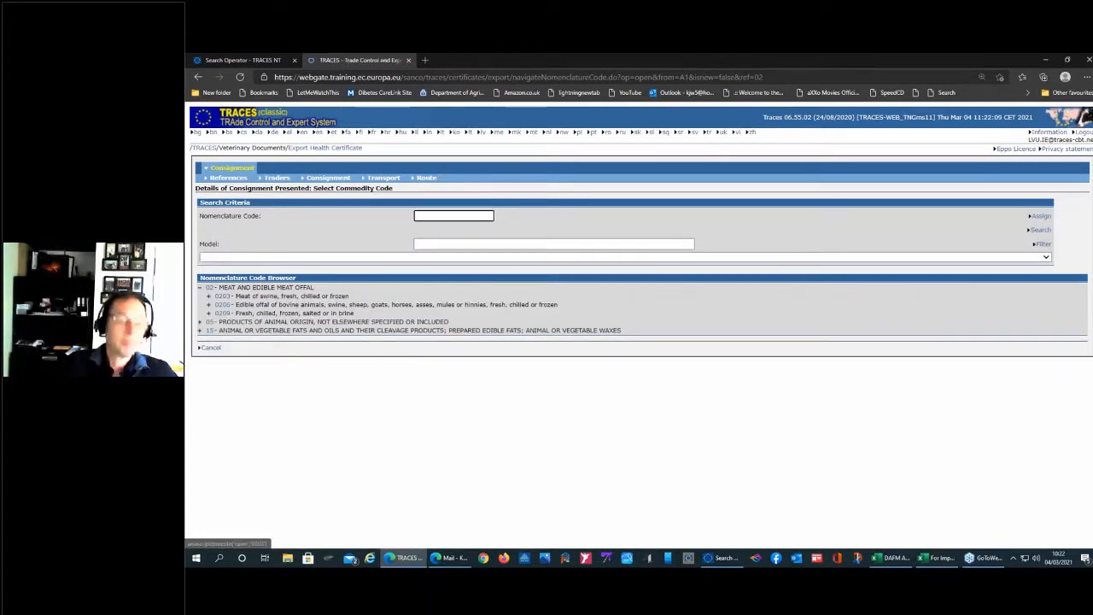
{"action": "left_click", "coordinate": [209, 297]}
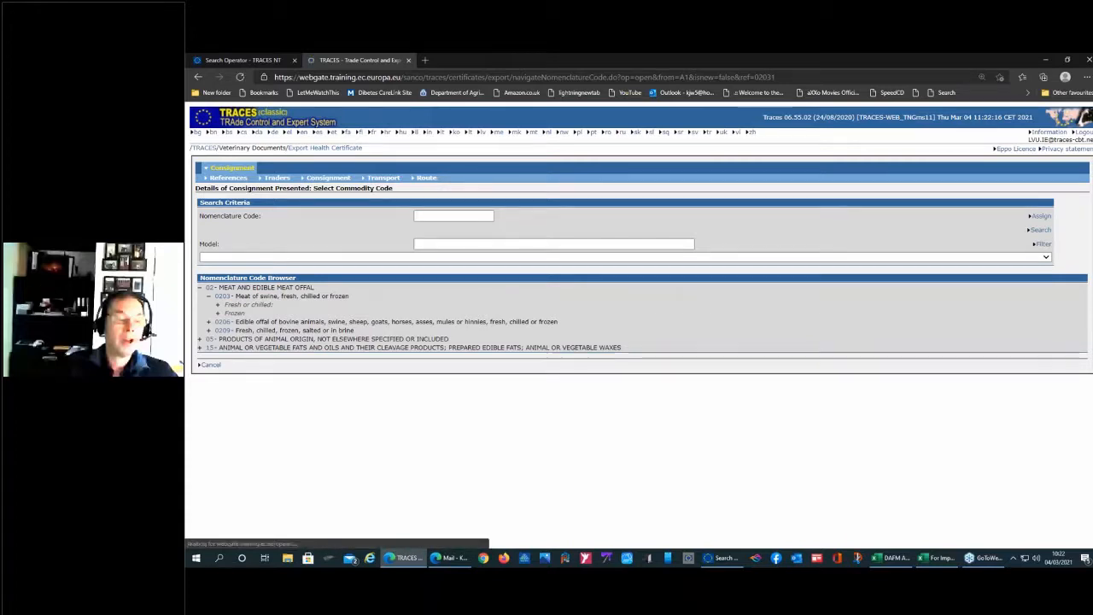
{"action": "left_click", "coordinate": [227, 330]}
{"action": "left_click", "coordinate": [236, 339]}
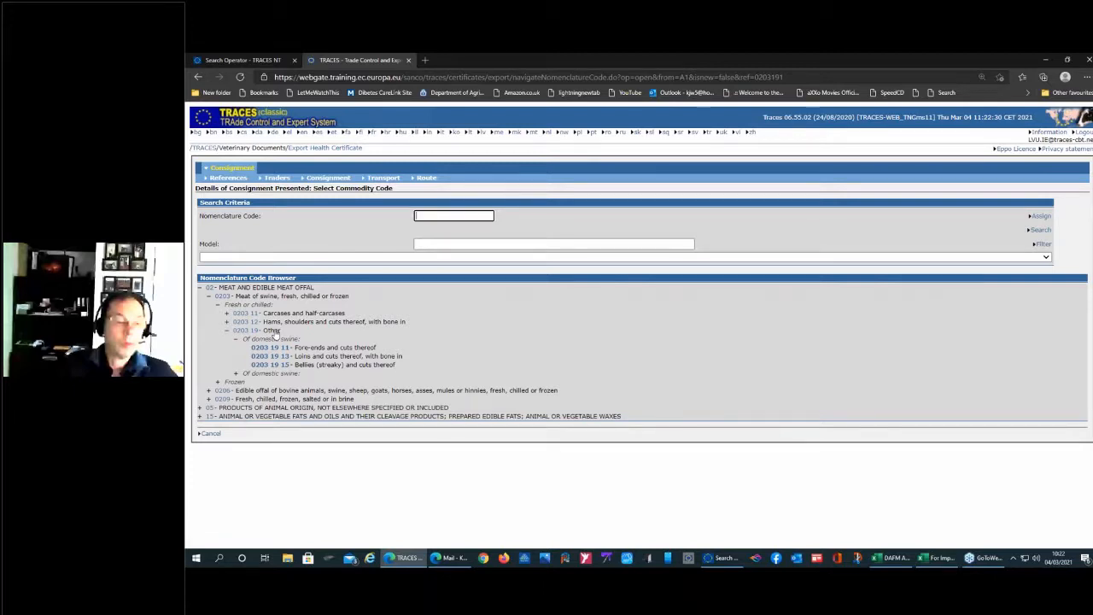
{"action": "left_click", "coordinate": [227, 322]}
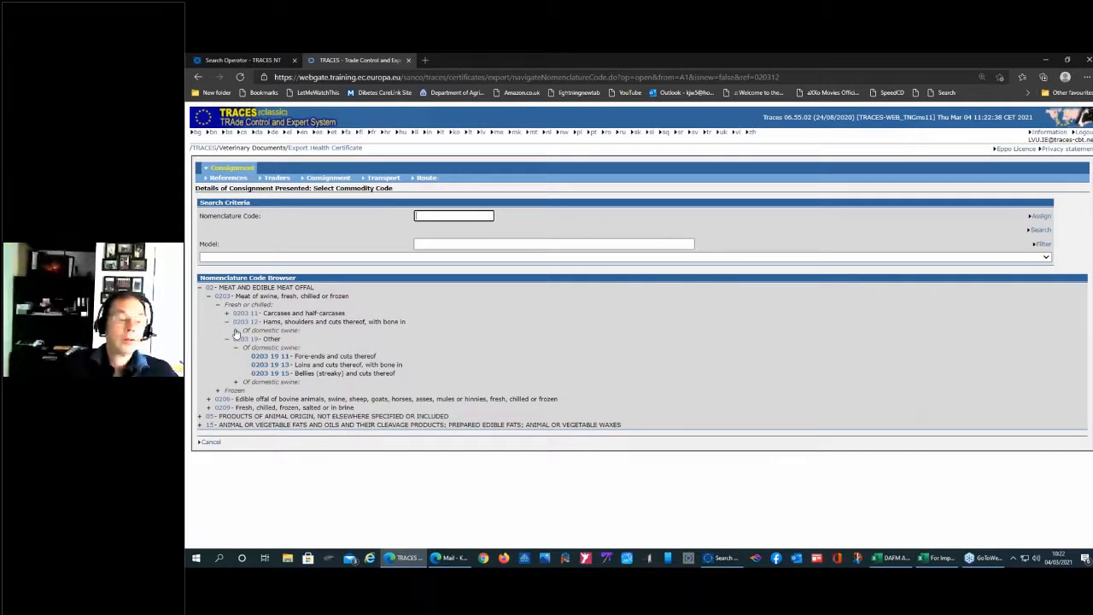
{"action": "left_click", "coordinate": [236, 332]}
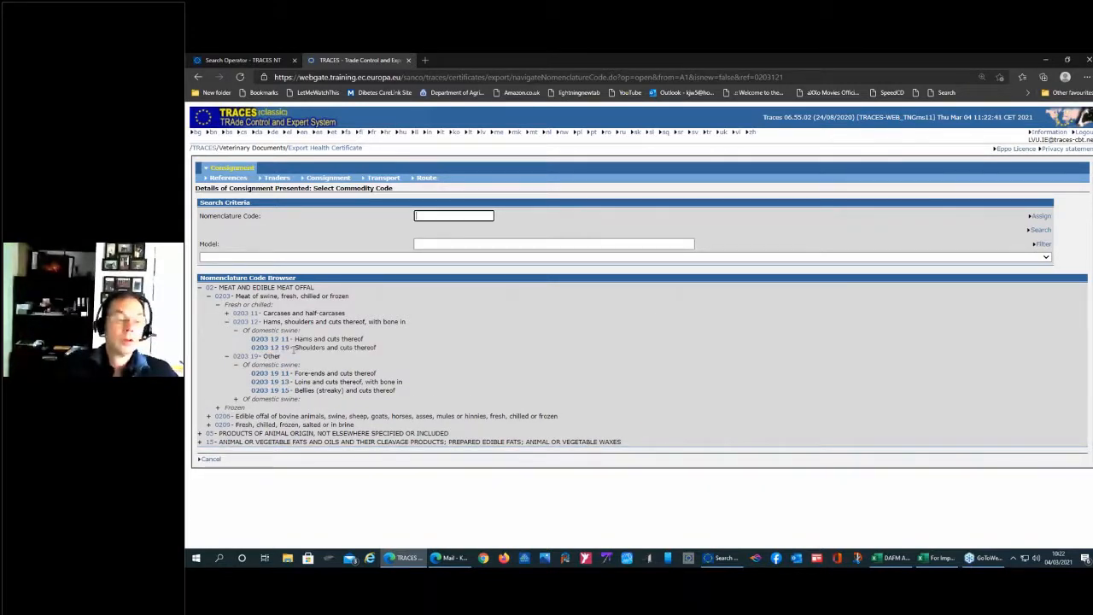
{"action": "left_click", "coordinate": [291, 348]}
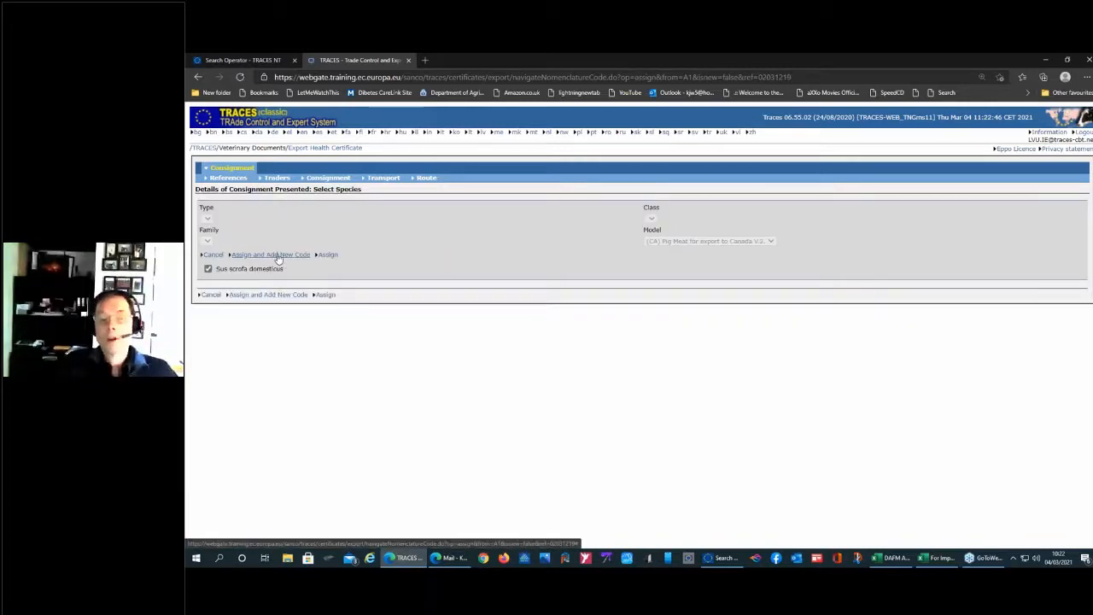
{"action": "left_click", "coordinate": [278, 254]}
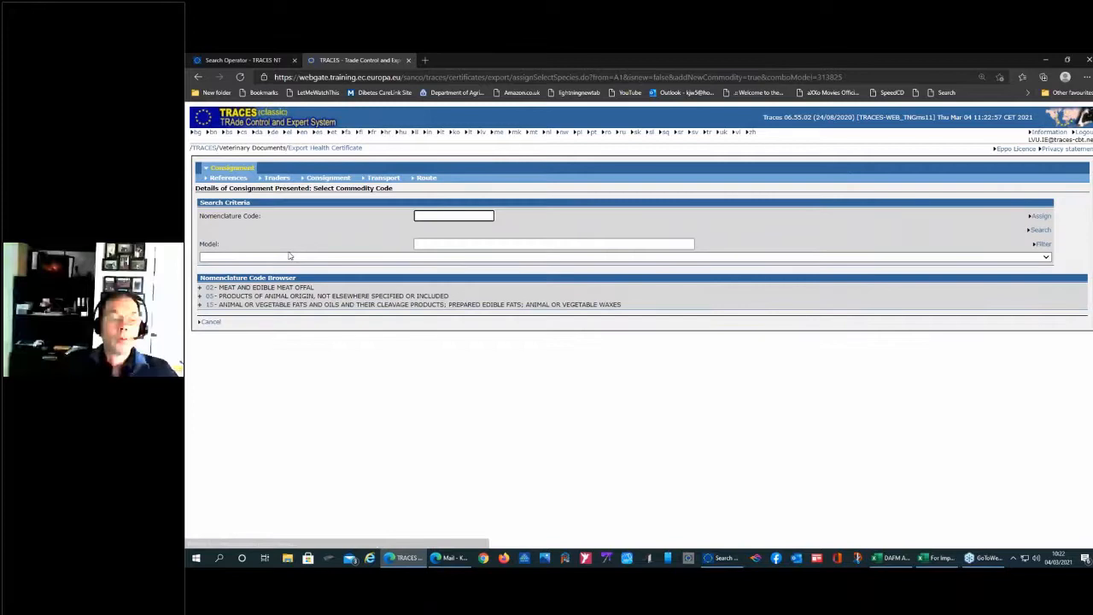
Assign nomenclature code 02031110 directly as the last commodity and finish the commodity selection
{"action": "type", "text": "0203"}
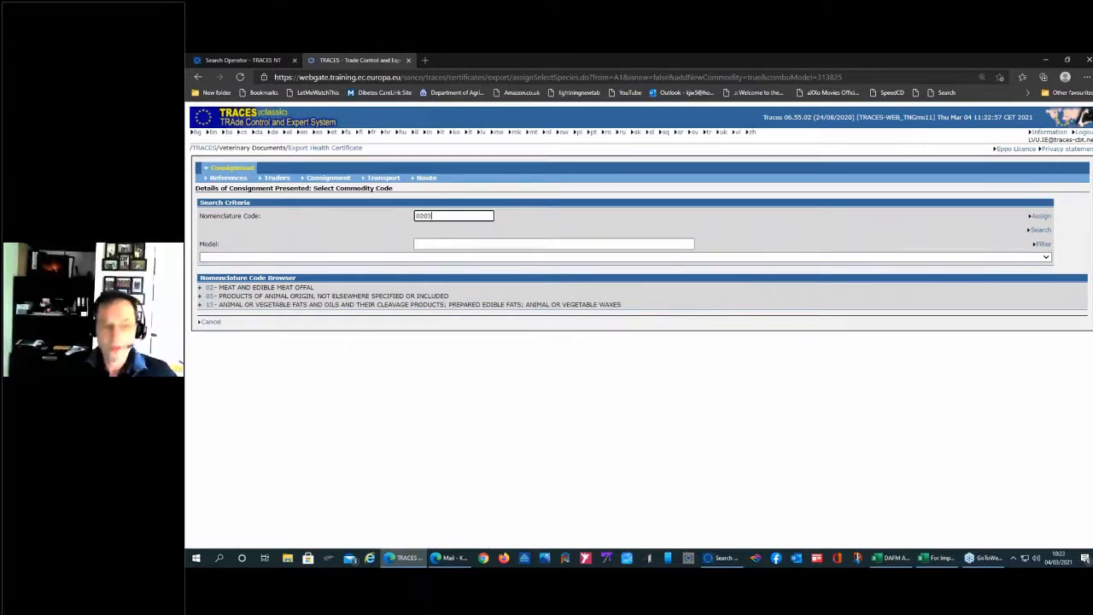
{"action": "type", "text": "1110"}
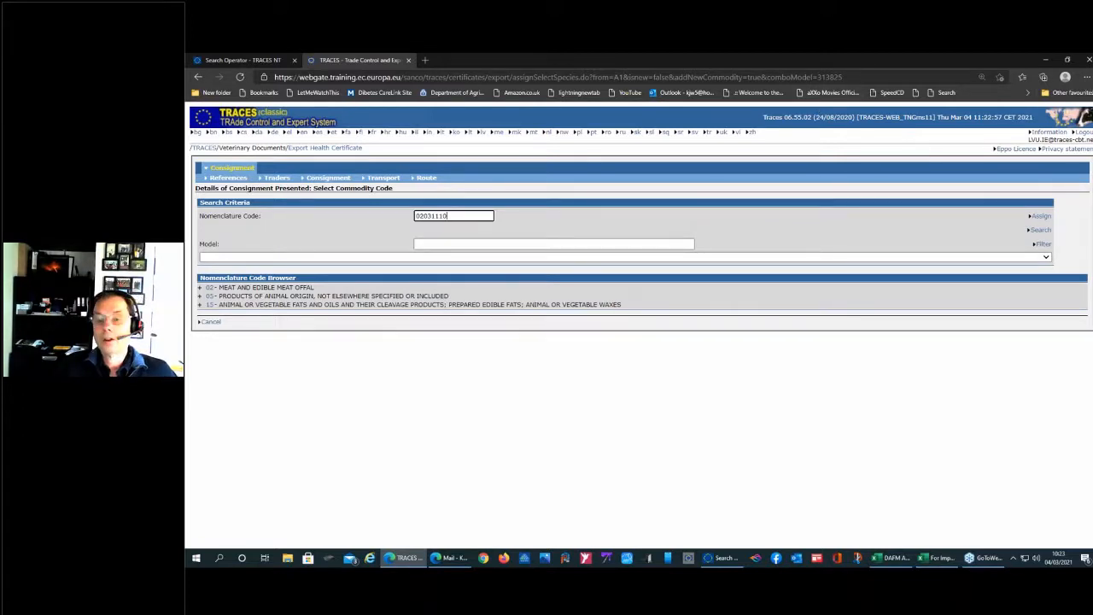
{"action": "left_click", "coordinate": [1041, 216]}
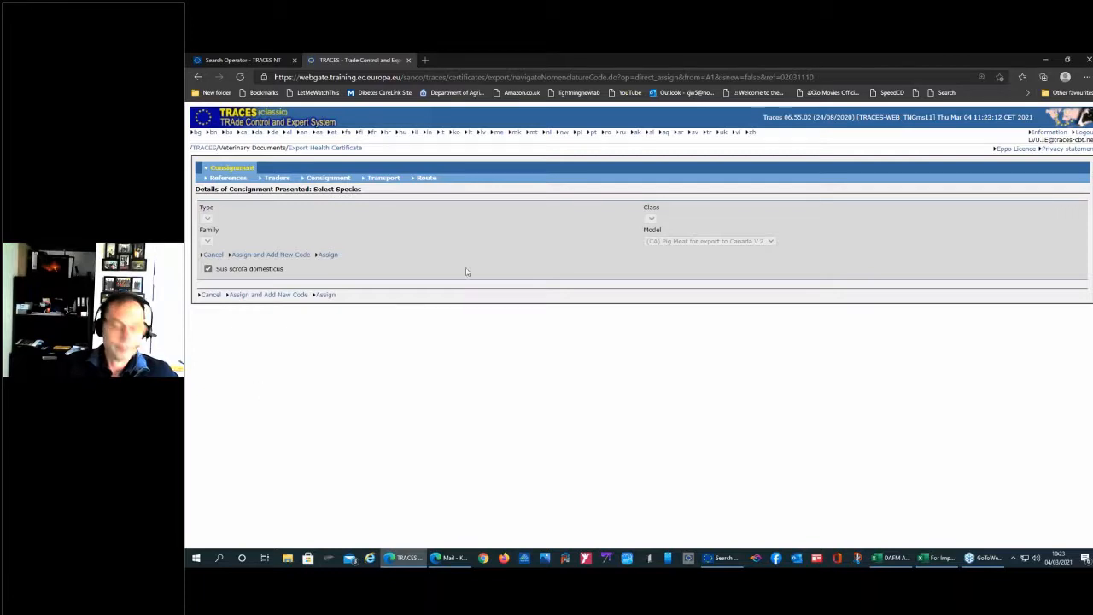
{"action": "left_click", "coordinate": [329, 255]}
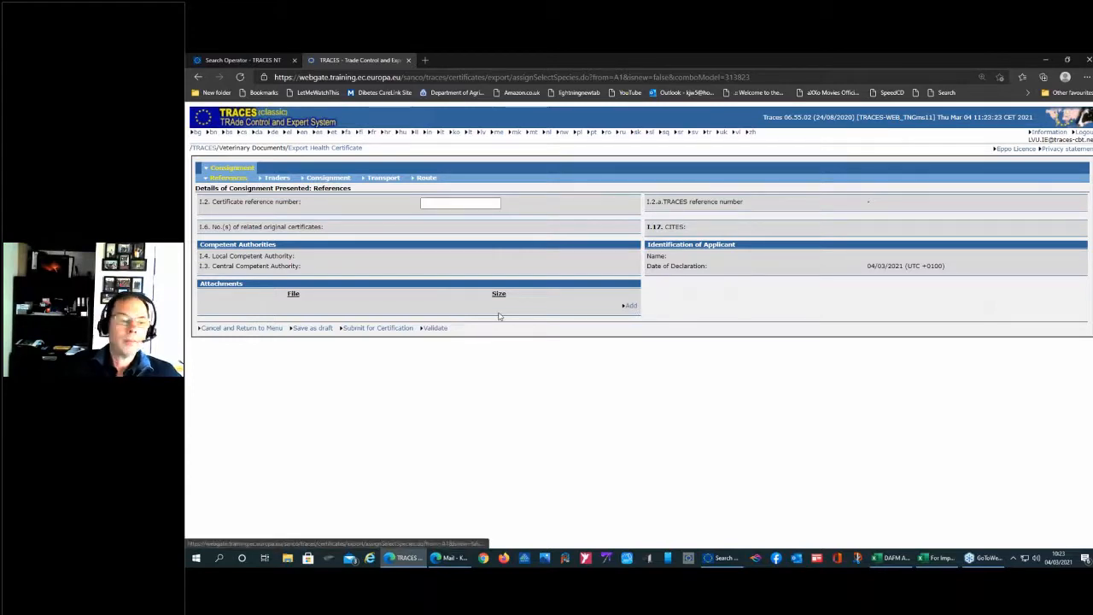
Attach the file "DAFM Approved FBO (Webinar) - CMR_04.03.21" from the desktop folder WEBINAR THURSDAY to the certificate's references
{"action": "left_click", "coordinate": [629, 308]}
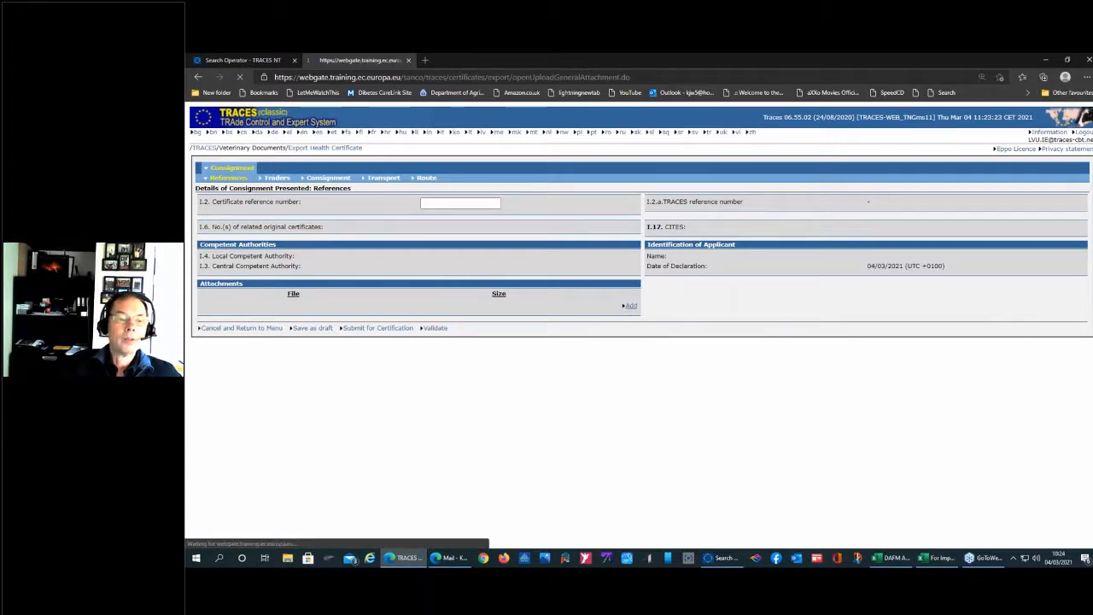
{"action": "left_click", "coordinate": [311, 204]}
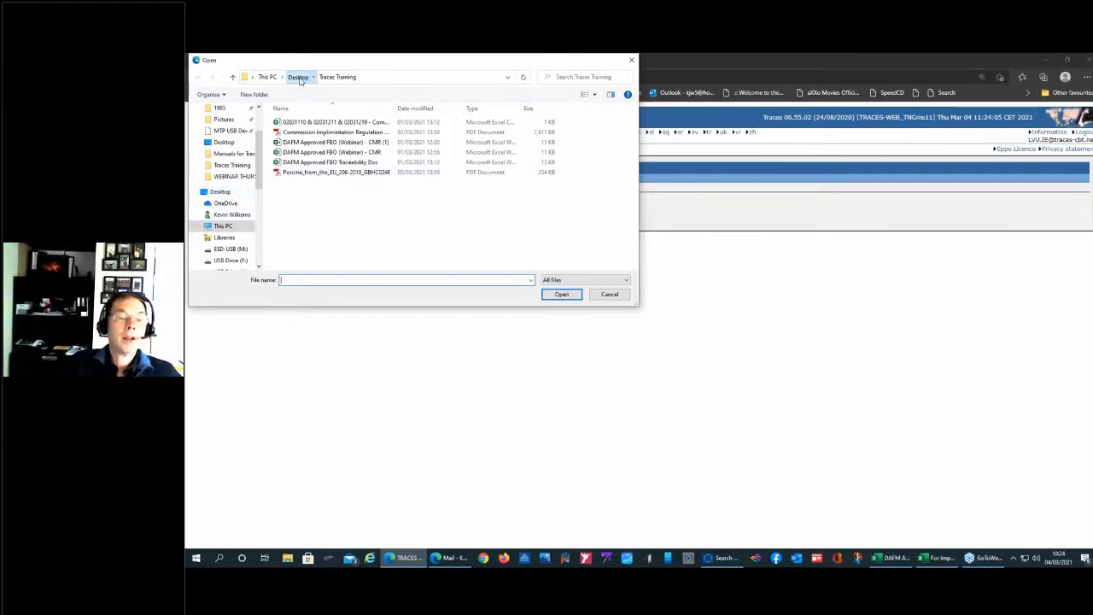
{"action": "left_click", "coordinate": [298, 78]}
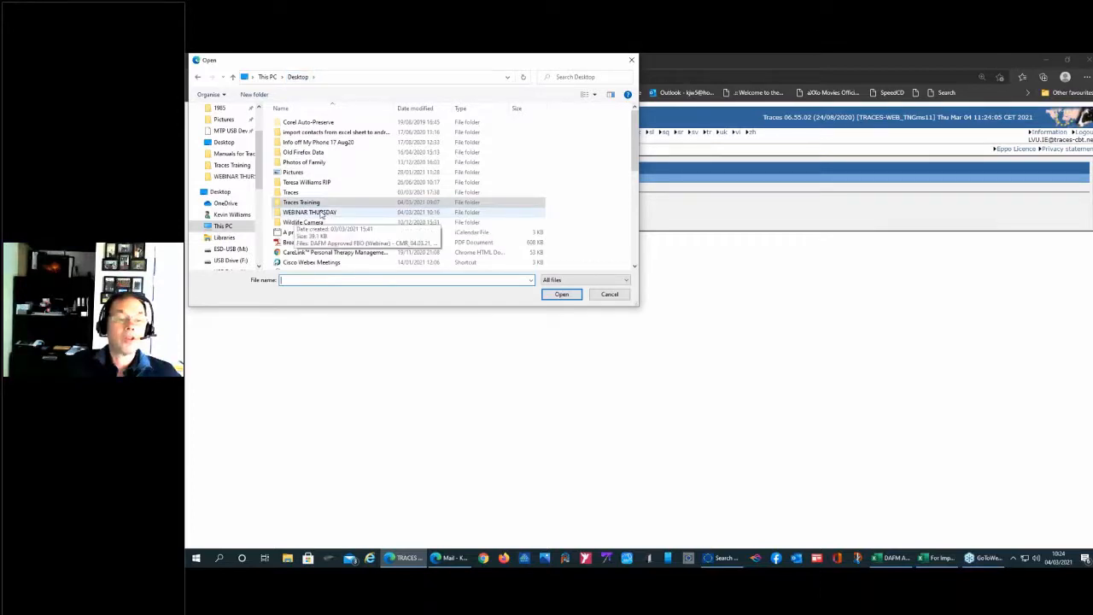
{"action": "left_click", "coordinate": [322, 214]}
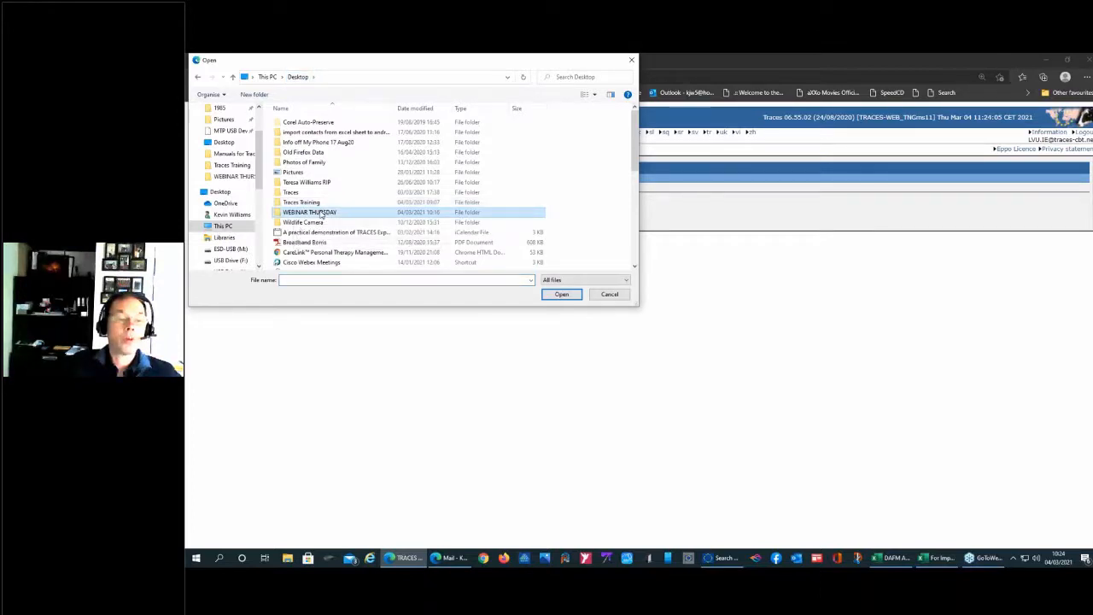
{"action": "double_click", "coordinate": [322, 215]}
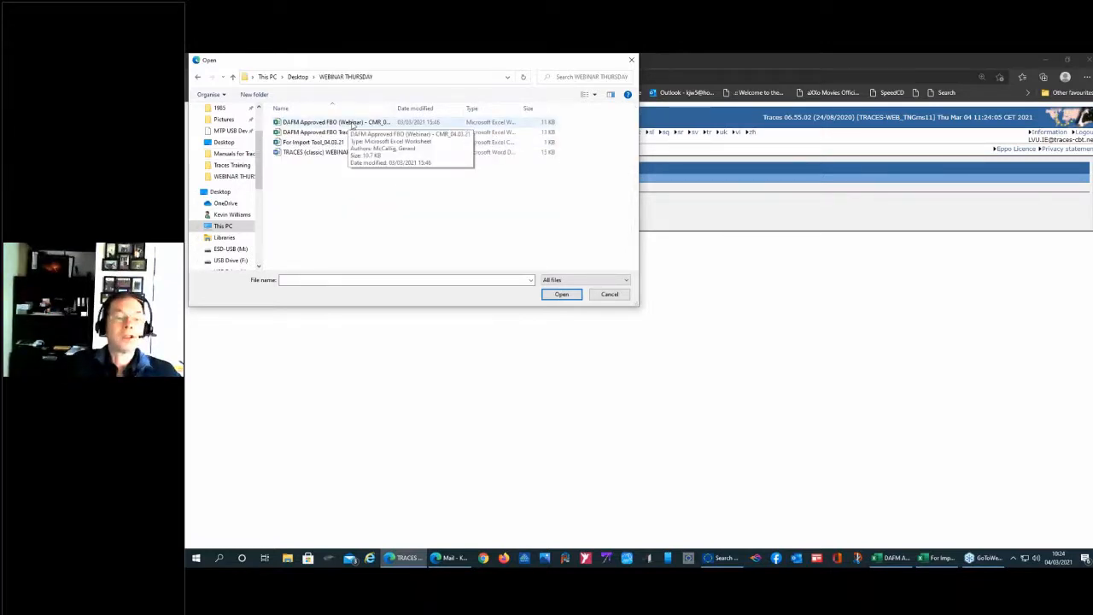
{"action": "left_click", "coordinate": [353, 125]}
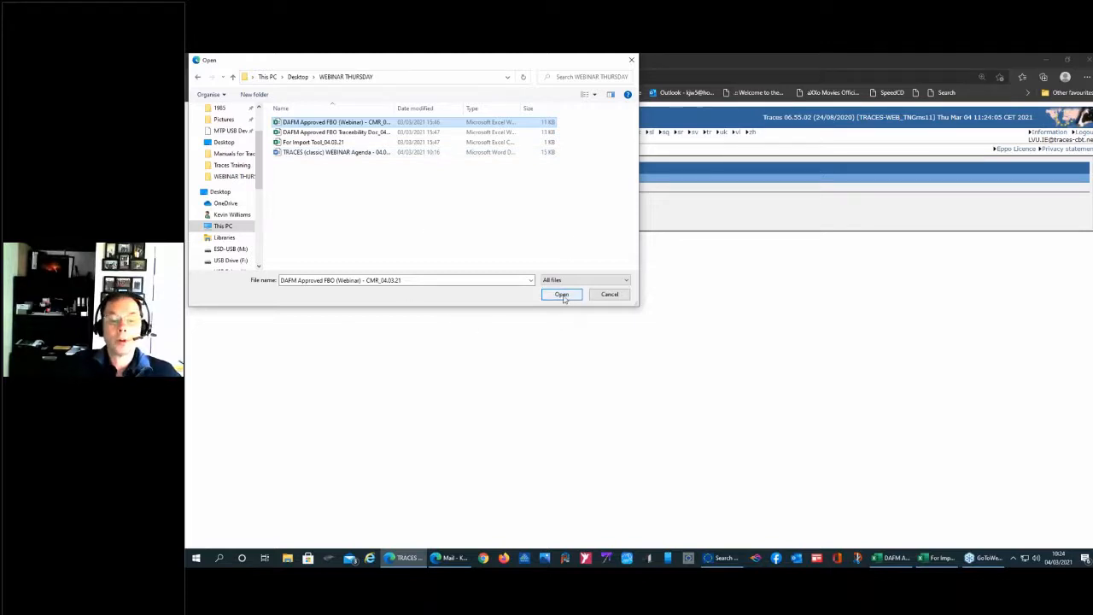
{"action": "left_click", "coordinate": [562, 295]}
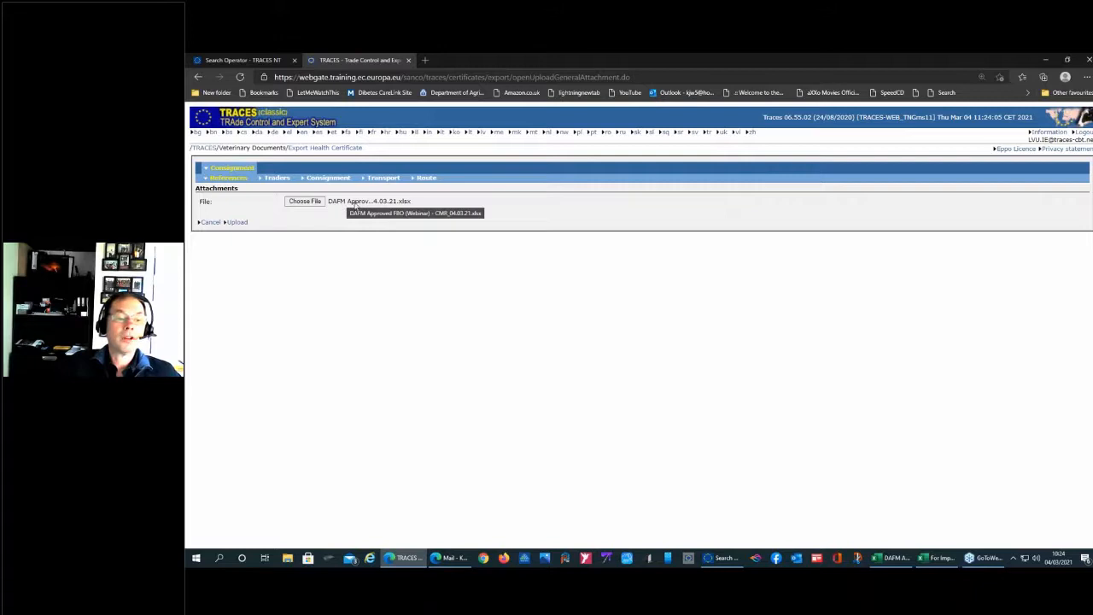
{"action": "left_click", "coordinate": [238, 222]}
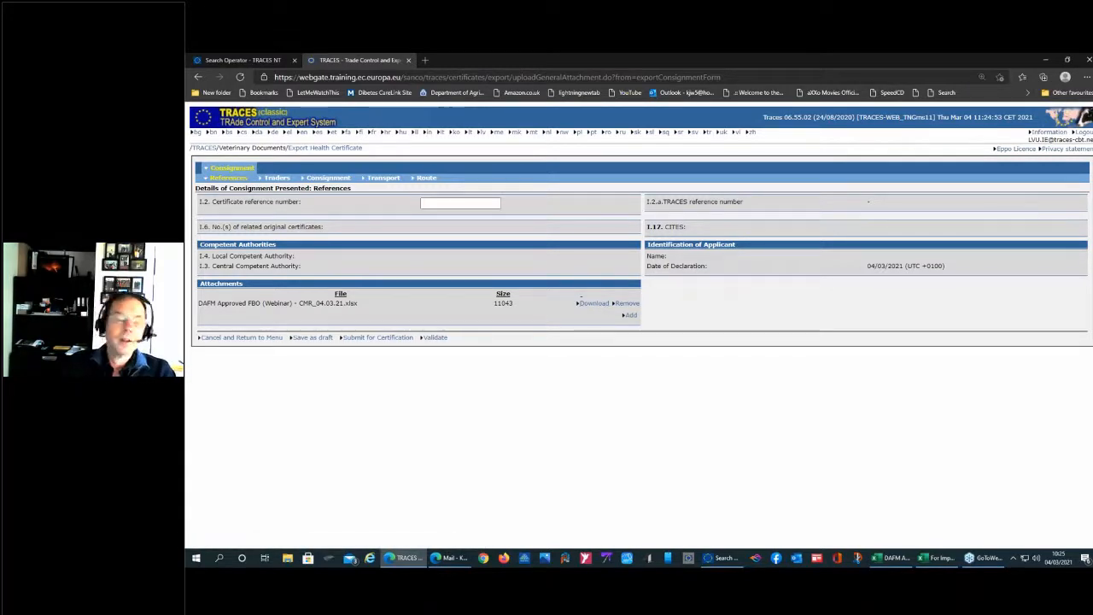
{"action": "left_click", "coordinate": [279, 179]}
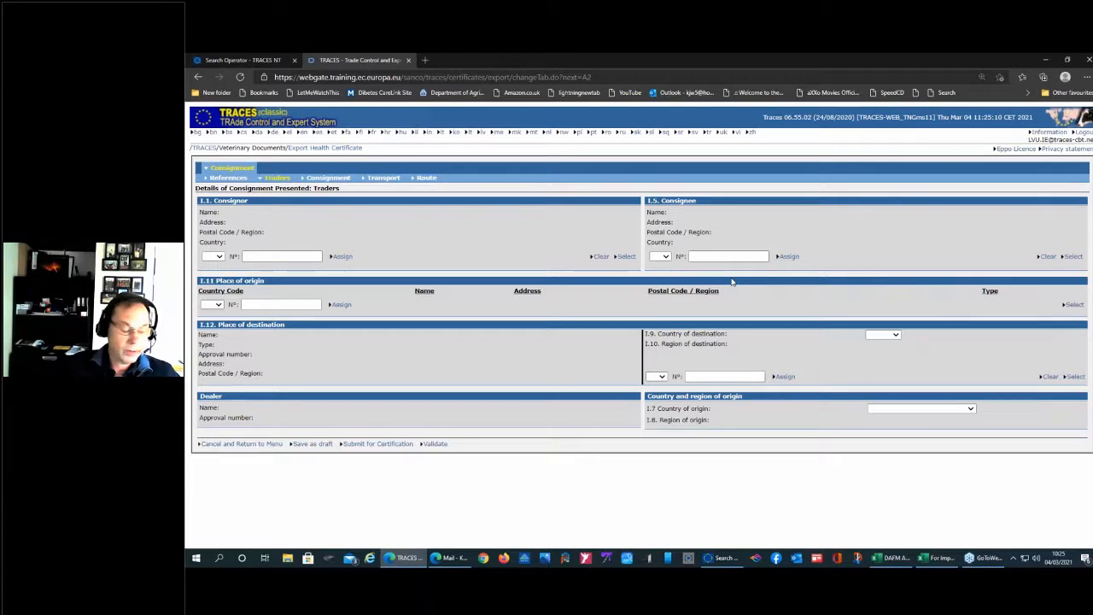
{"action": "left_click", "coordinate": [627, 257]}
{"action": "left_click", "coordinate": [524, 215]}
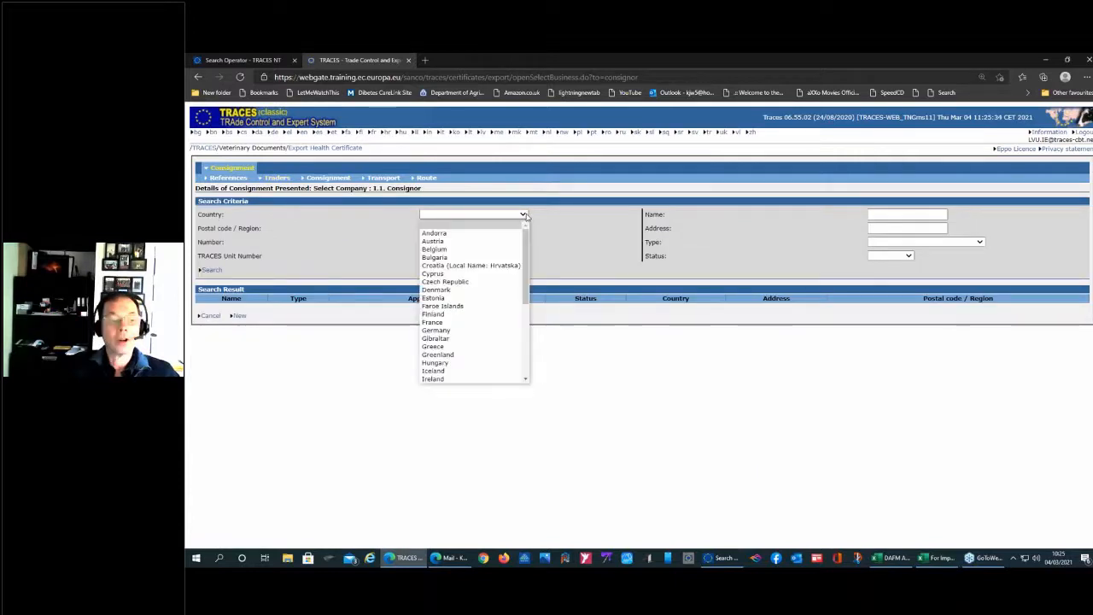
{"action": "key", "text": "i"}
{"action": "key", "text": "i"}
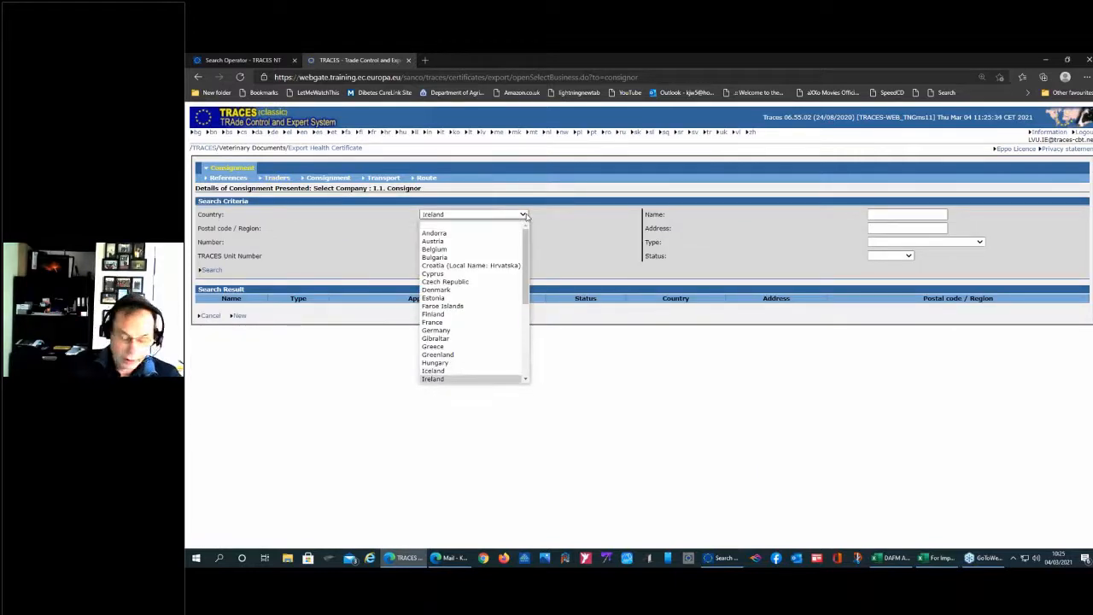
{"action": "key", "text": "Return"}
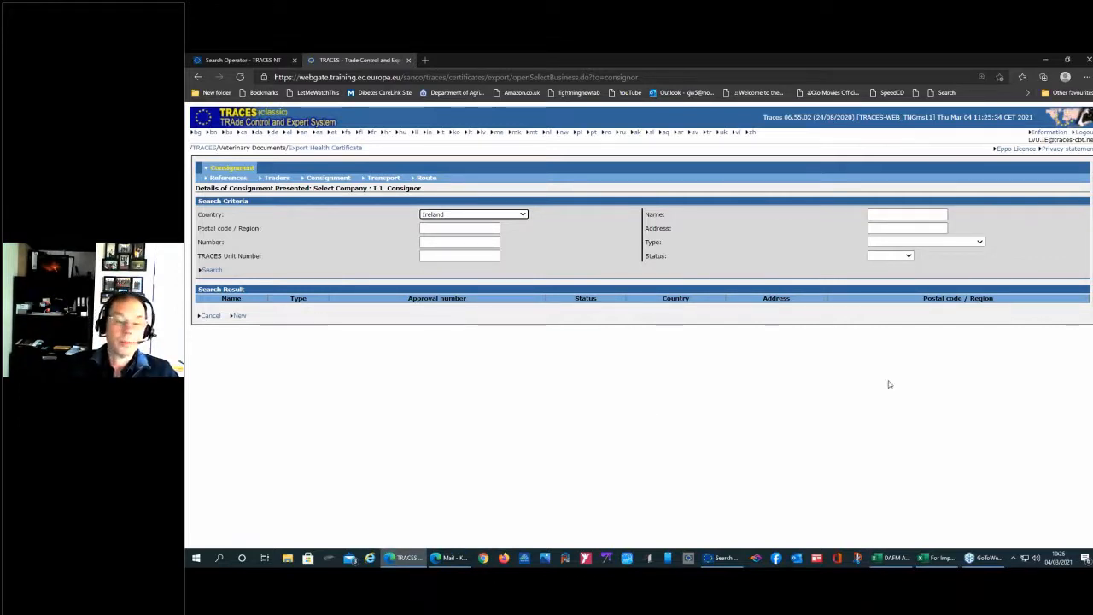
Open the attached CMR spreadsheet from the certificate's references and arrange it side by side with the browser window
{"action": "left_click", "coordinate": [1067, 62]}
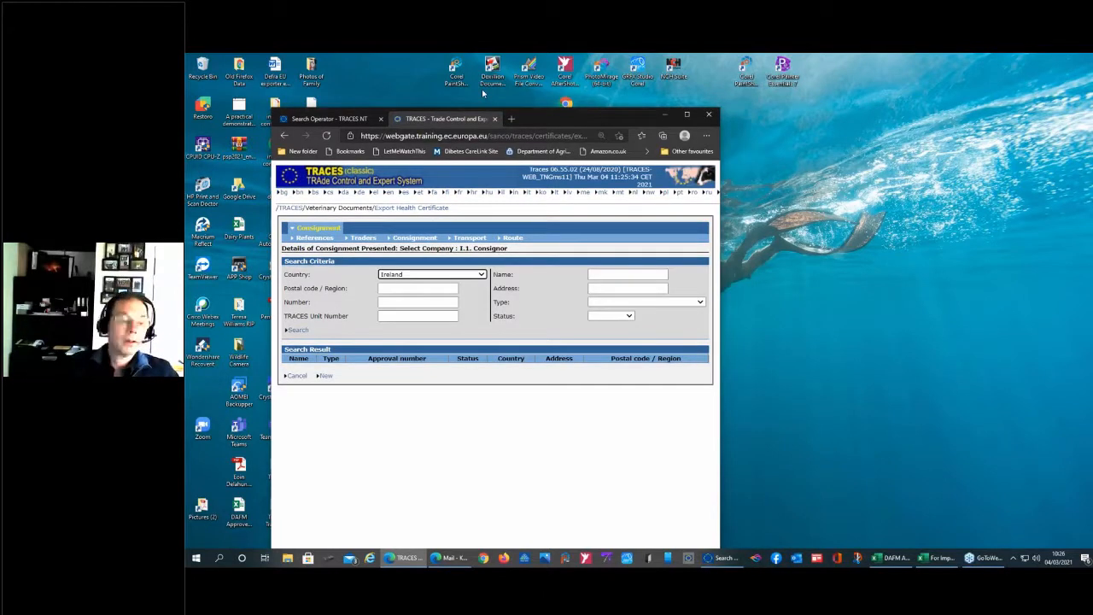
{"action": "key", "text": "super+Left"}
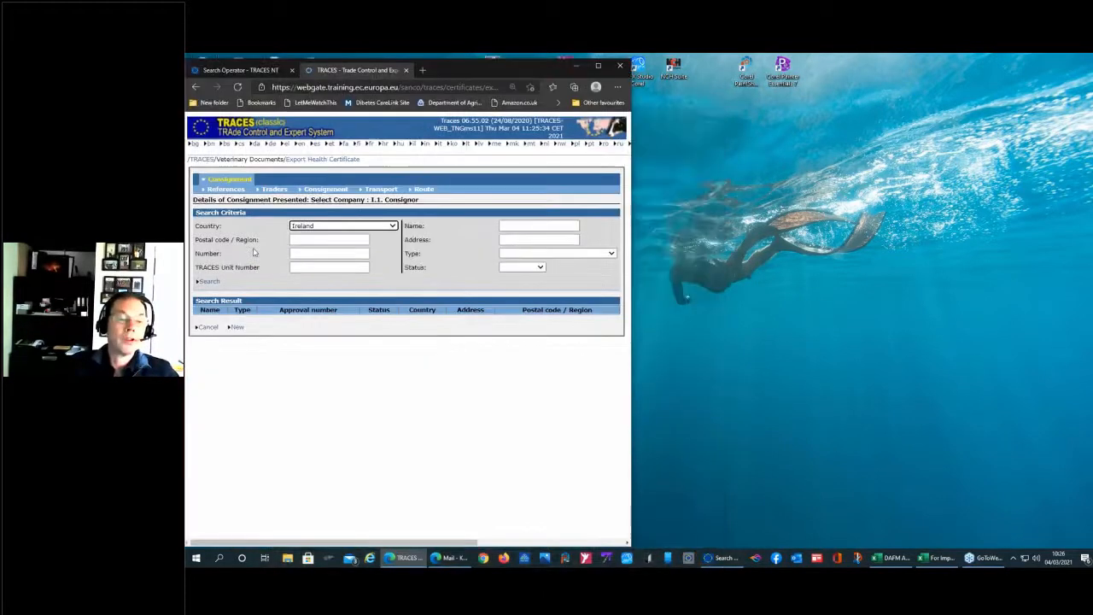
{"action": "left_click", "coordinate": [208, 327]}
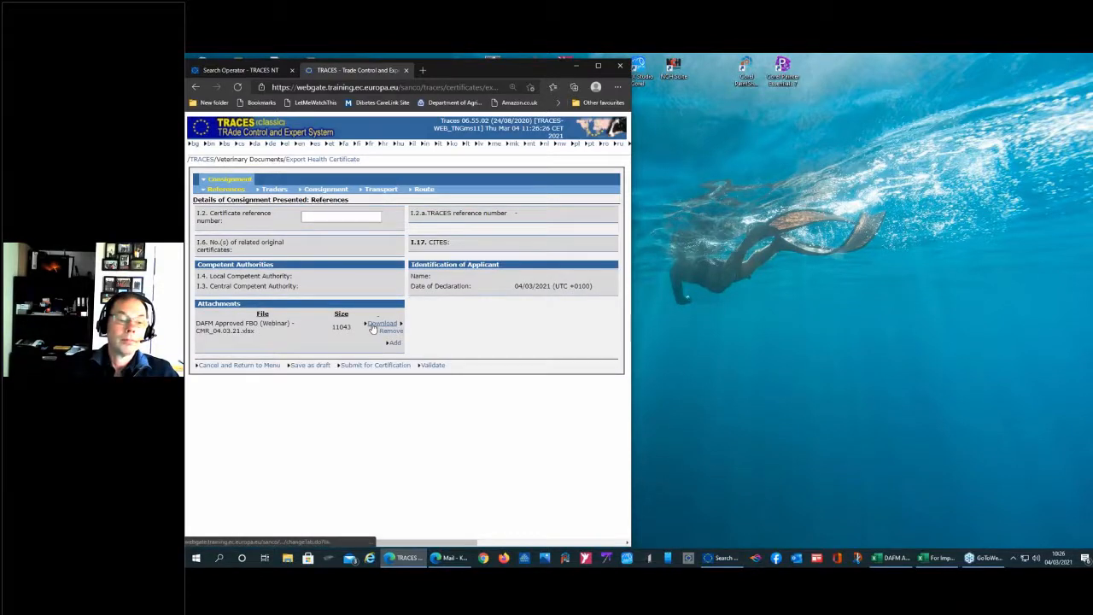
{"action": "left_click", "coordinate": [372, 326]}
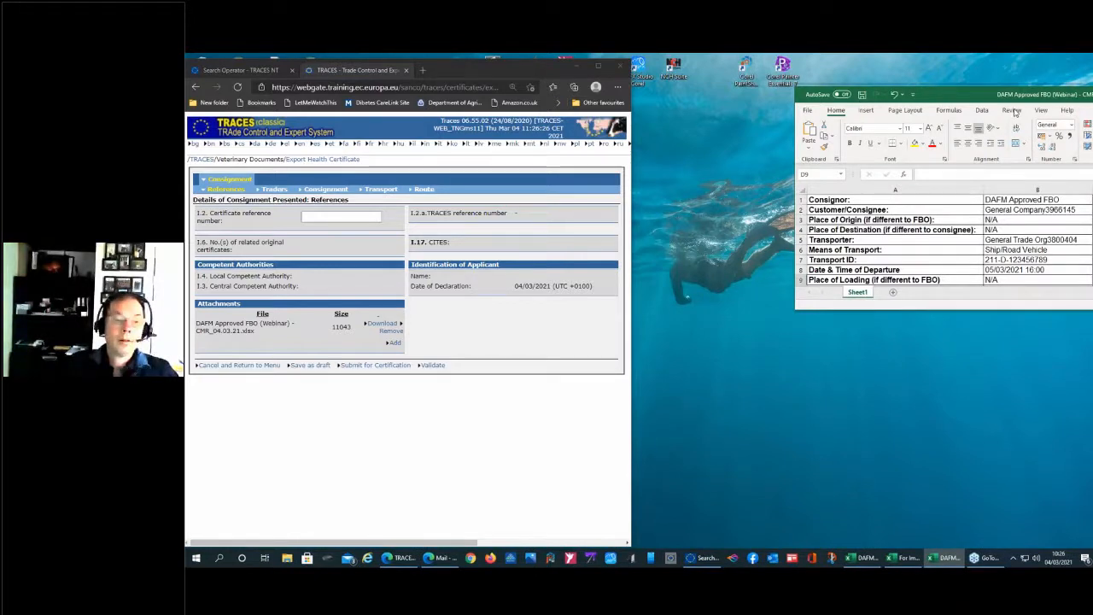
{"action": "left_click_drag", "start_coordinate": [1045, 94], "coordinate": [241, 153]}
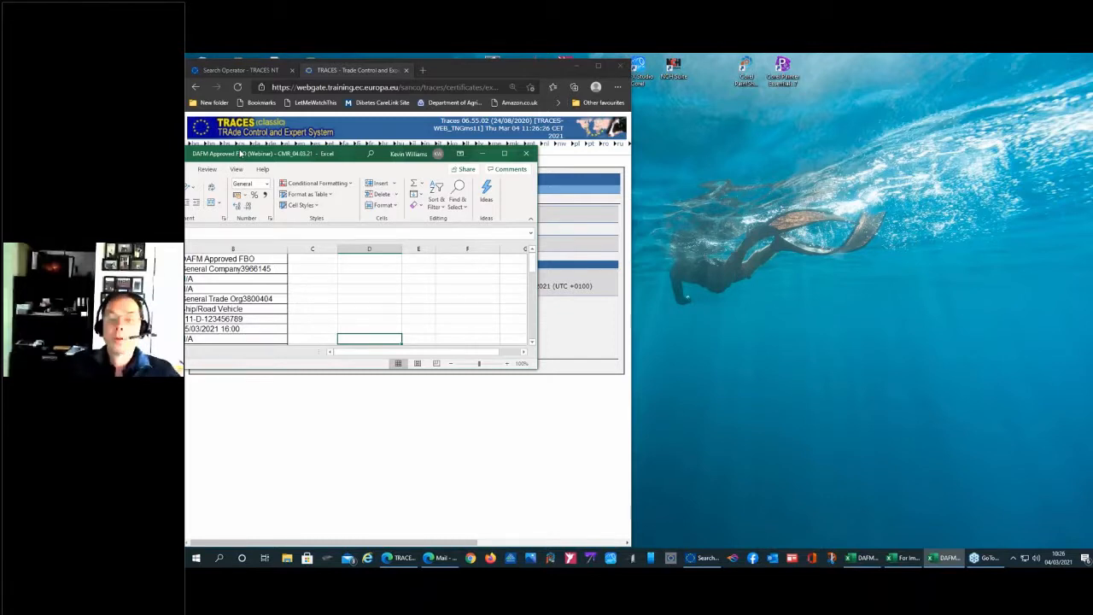
{"action": "left_click_drag", "start_coordinate": [241, 153], "coordinate": [186, 153]}
Search for the certificate's consignor among the traders, with country Ireland and name "DAFM Approved"
{"action": "left_click", "coordinate": [737, 187]}
{"action": "left_click", "coordinate": [737, 186]}
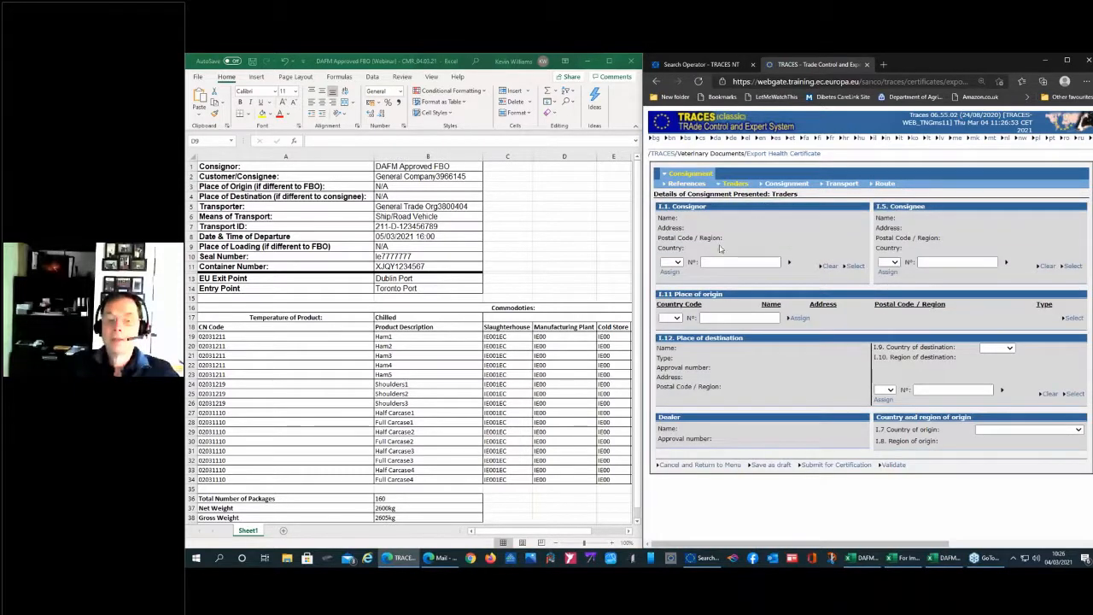
{"action": "left_click", "coordinate": [855, 266]}
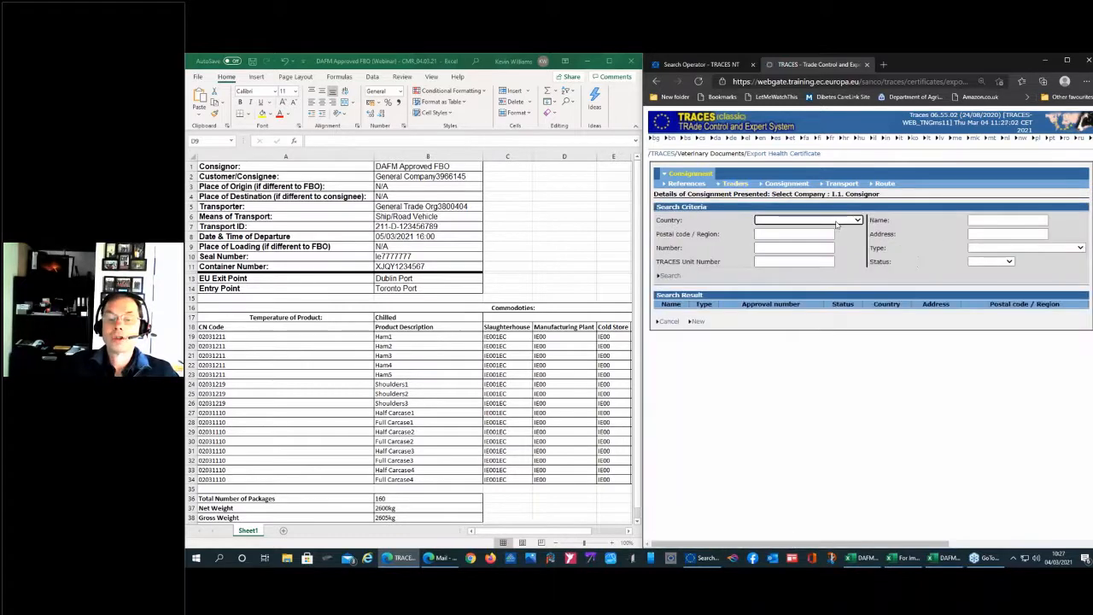
{"action": "left_click", "coordinate": [837, 223]}
{"action": "type", "text": "ir"}
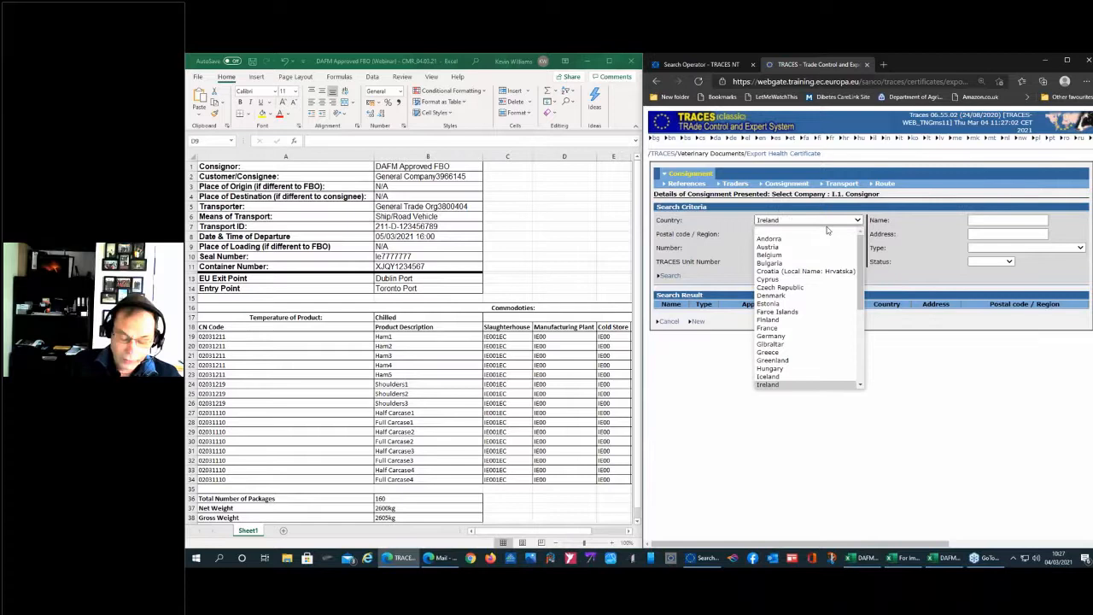
{"action": "key", "text": "Return"}
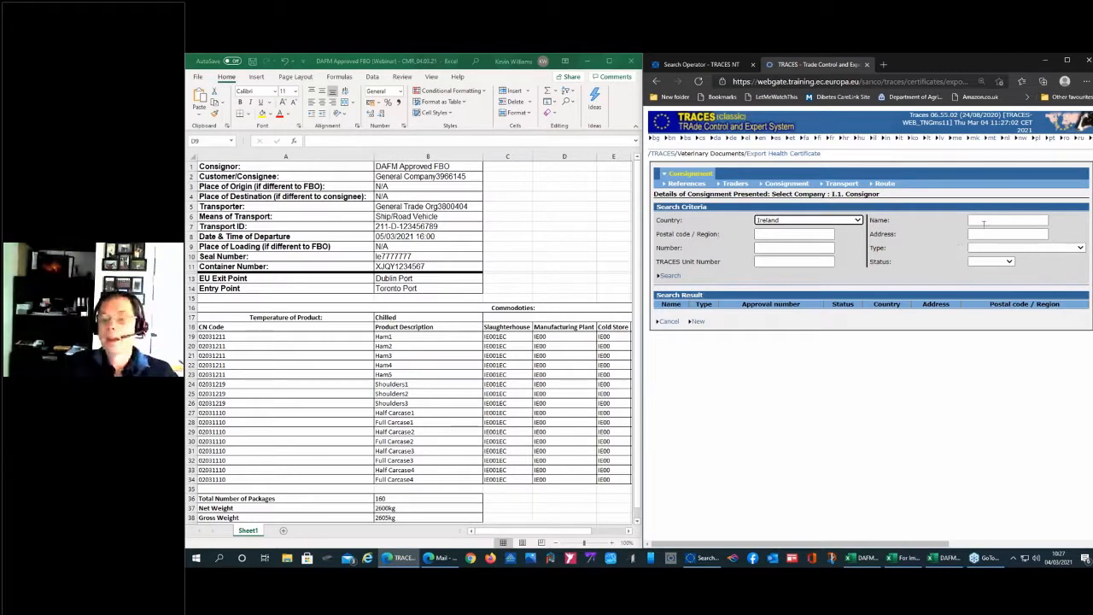
{"action": "left_click", "coordinate": [981, 219]}
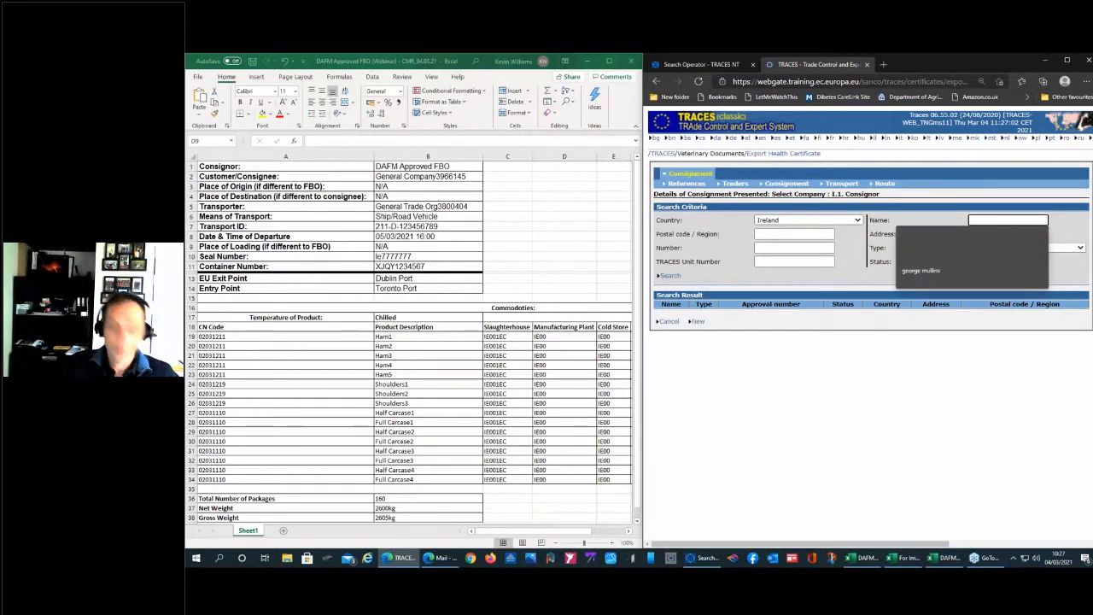
{"action": "type", "text": "DAFM Approved"}
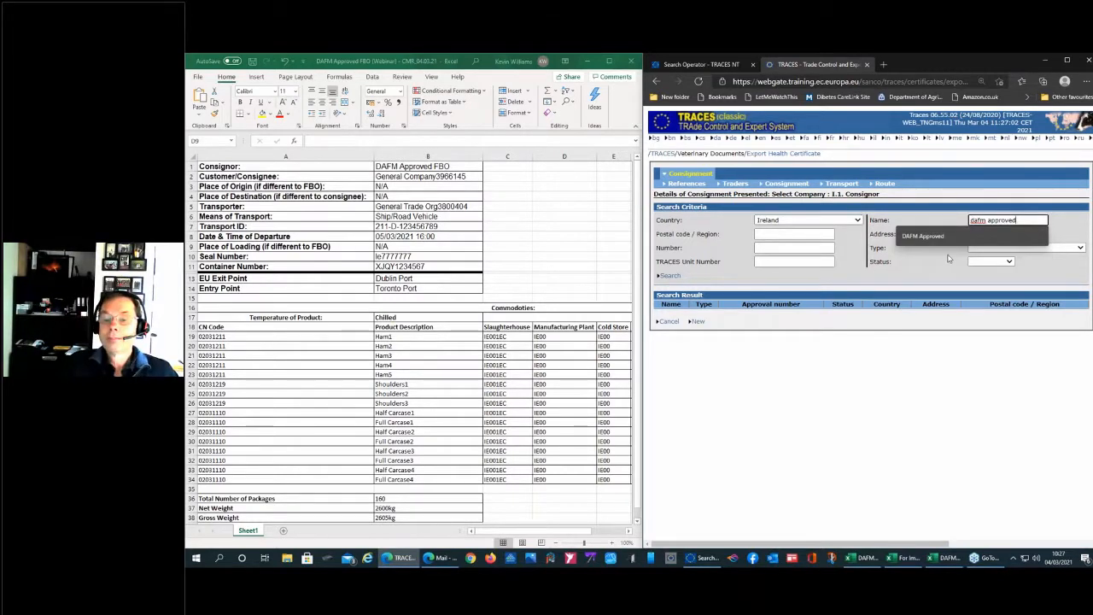
{"action": "left_click", "coordinate": [931, 237]}
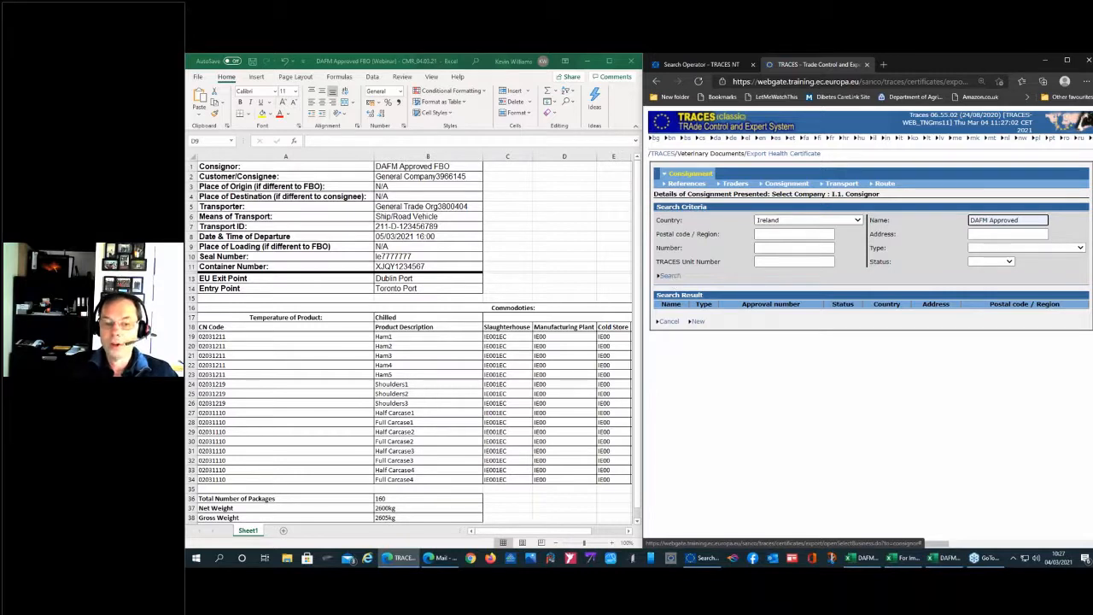
{"action": "left_click", "coordinate": [669, 277]}
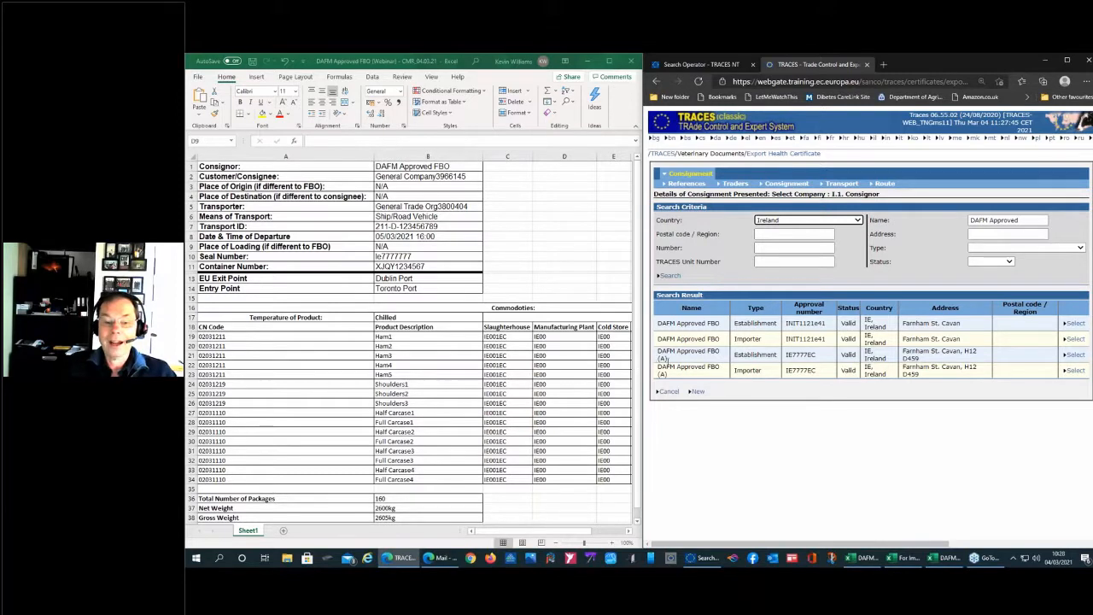
Assign the establishment DAFM Approved FBO (A), approval number IE7777EC, as the consignor
{"action": "left_click_drag", "start_coordinate": [659, 364], "coordinate": [660, 359]}
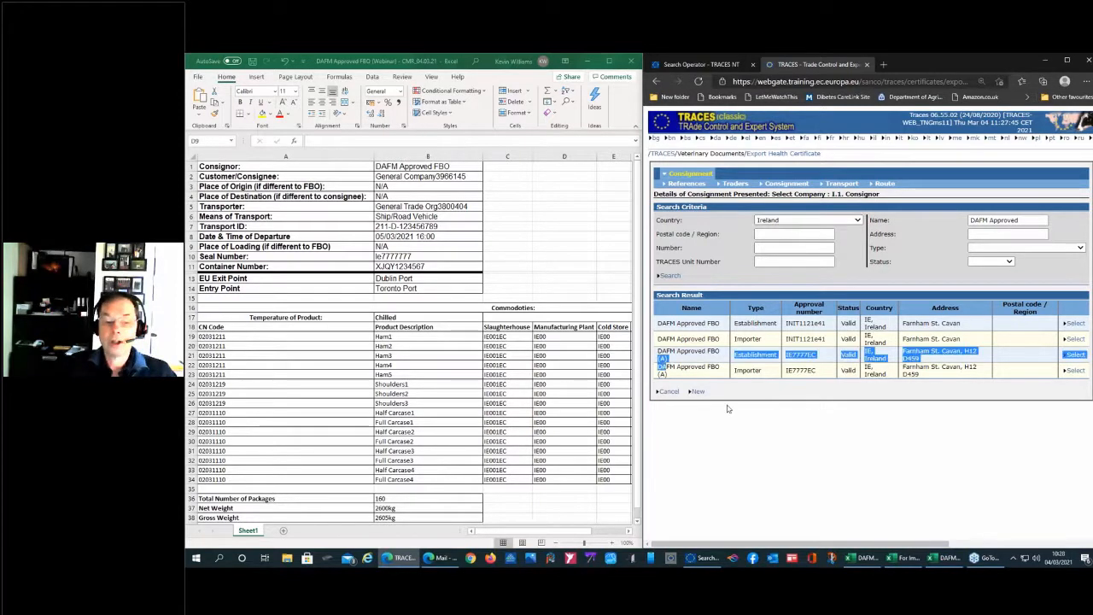
{"action": "left_click", "coordinate": [675, 366]}
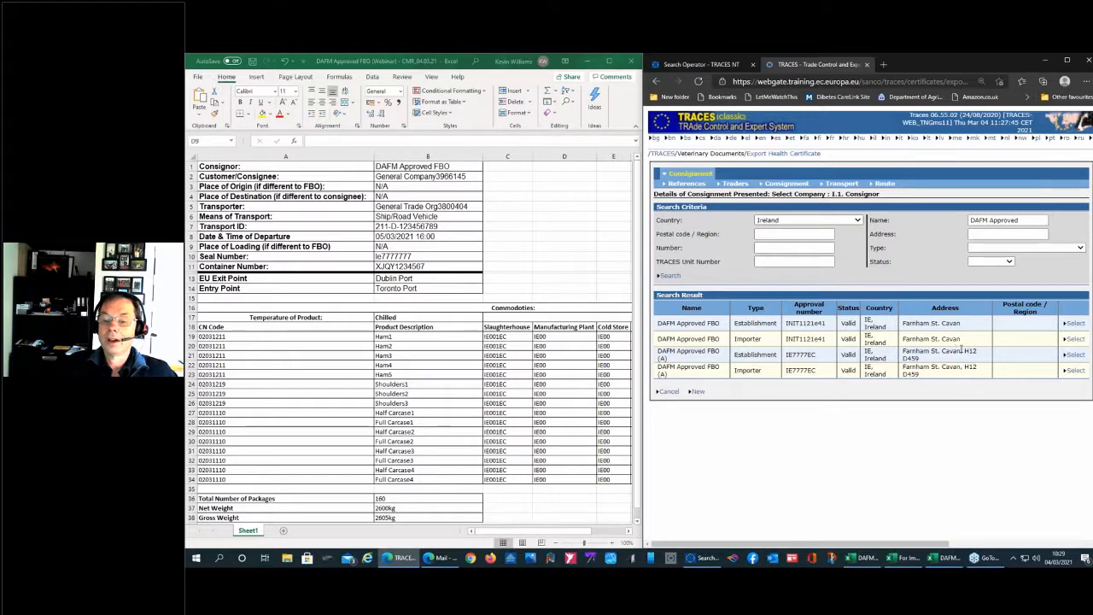
{"action": "left_click", "coordinate": [1075, 355]}
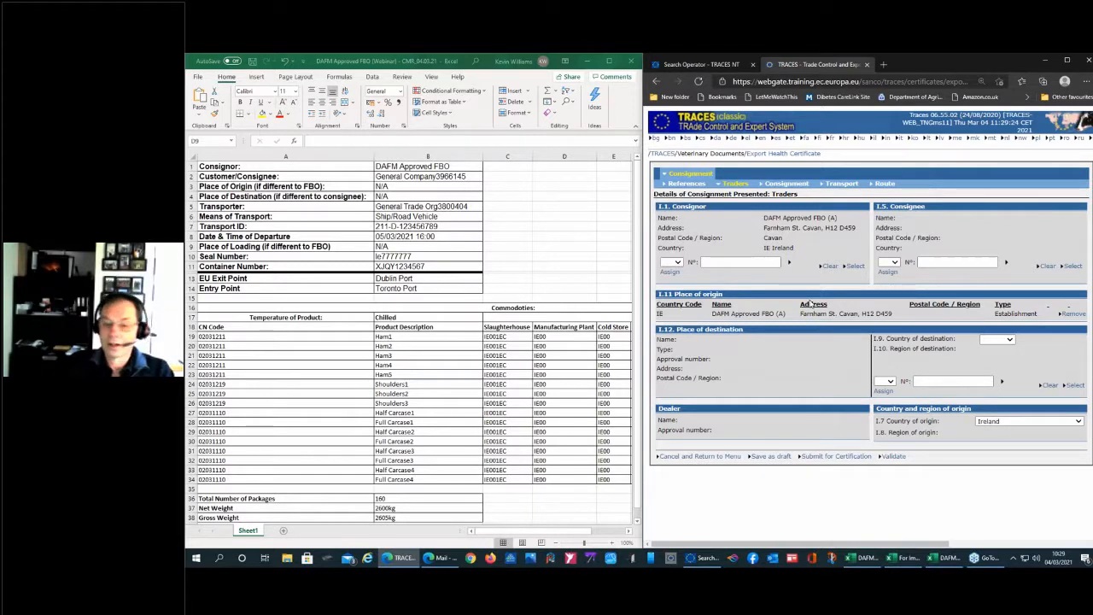
Search Canadian companies for "General company3966145" and assign its Cold Stores entry as the consignee
{"action": "left_click", "coordinate": [1073, 267]}
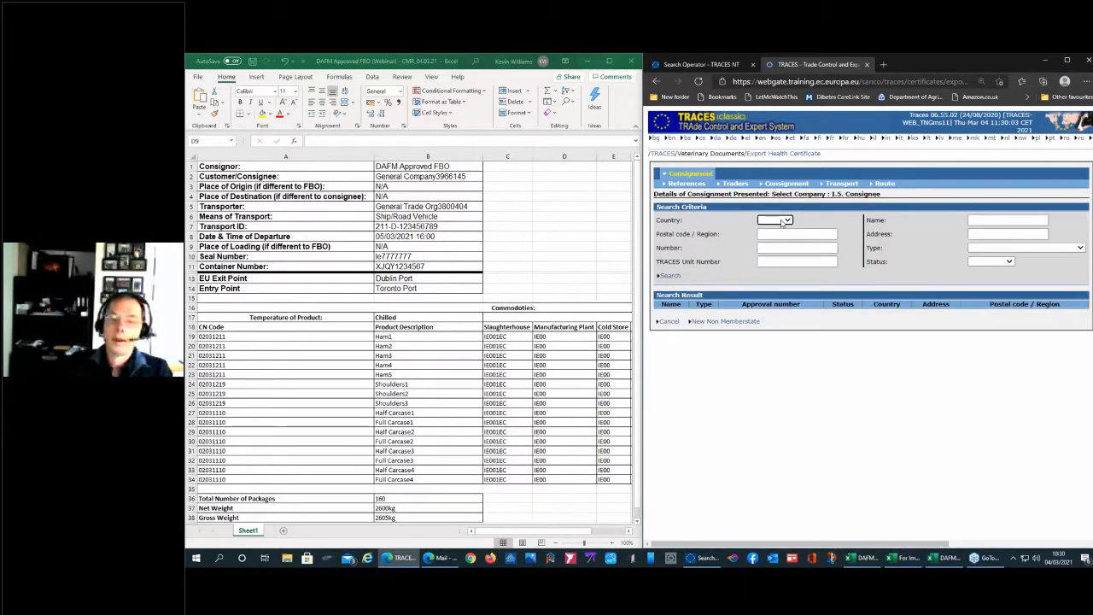
{"action": "left_click", "coordinate": [787, 222]}
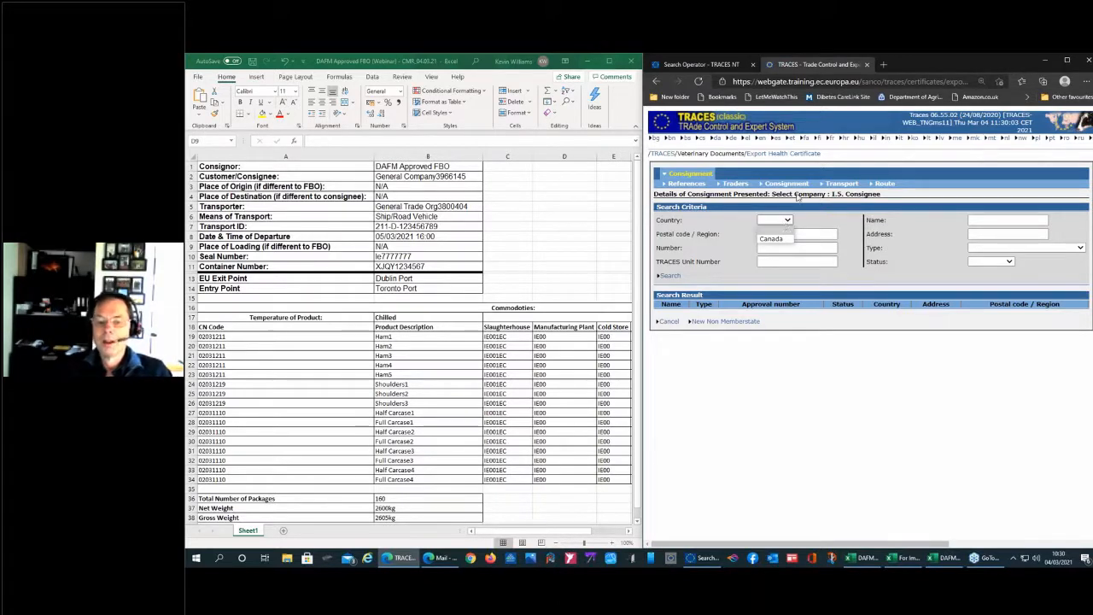
{"action": "left_click", "coordinate": [773, 239]}
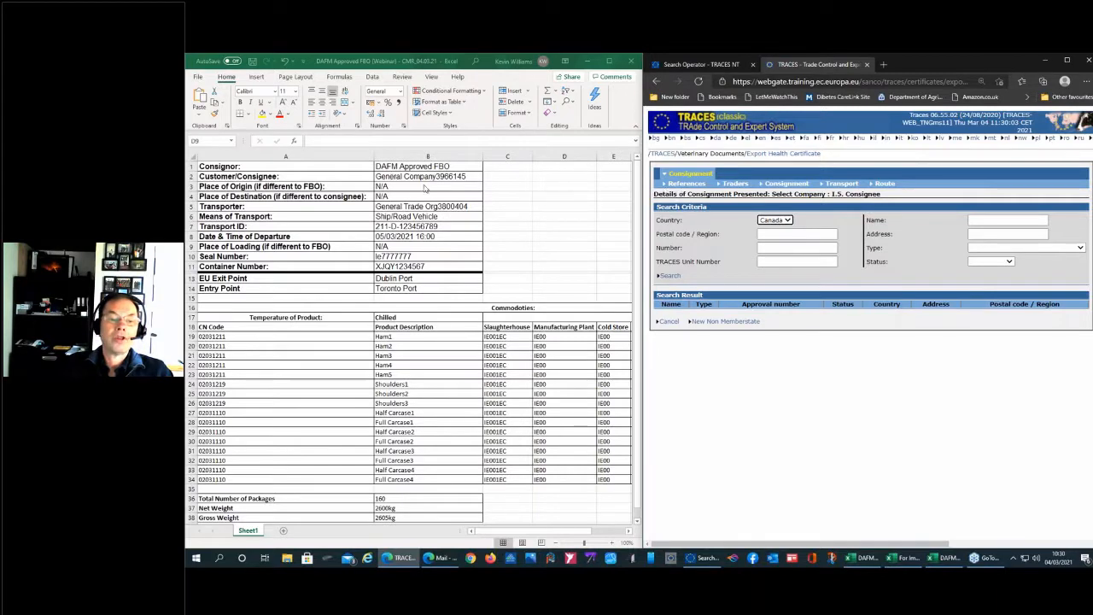
{"action": "left_click", "coordinate": [980, 222]}
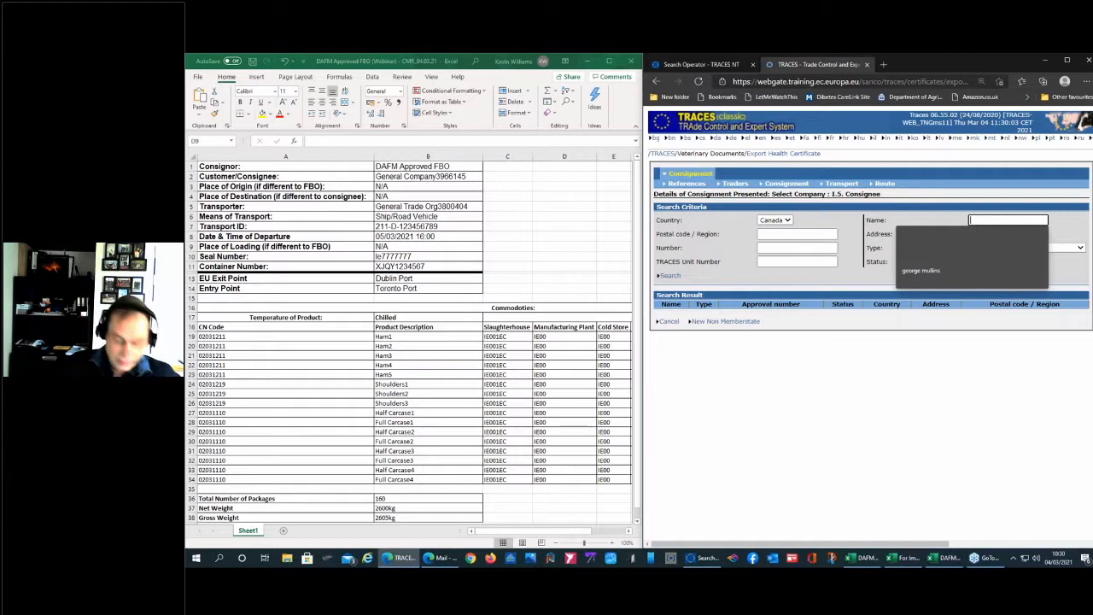
{"action": "type", "text": "ge"}
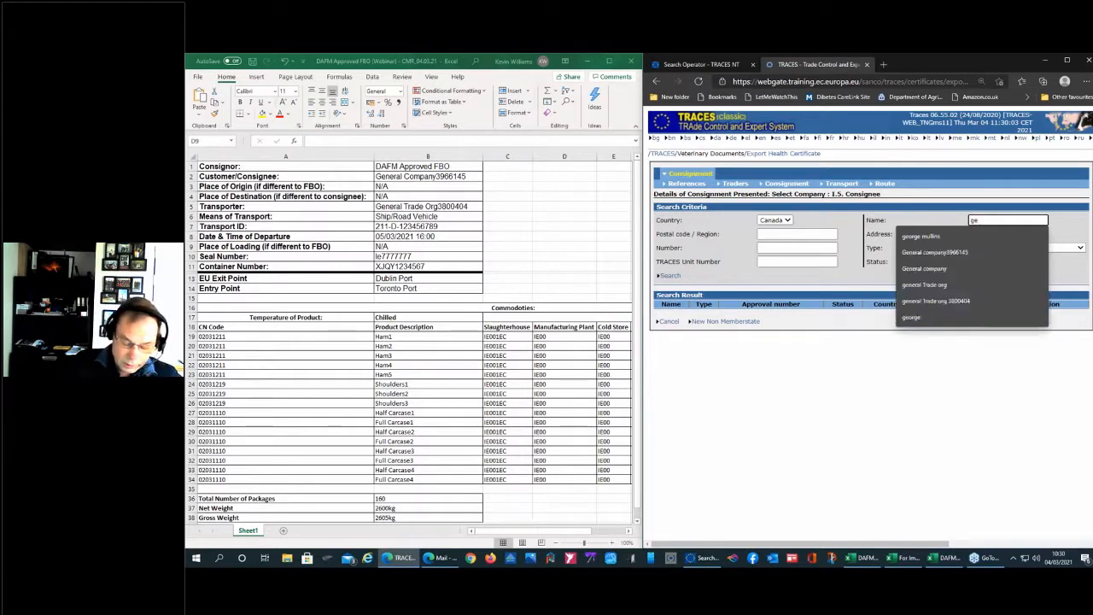
{"action": "type", "text": "neral company396"}
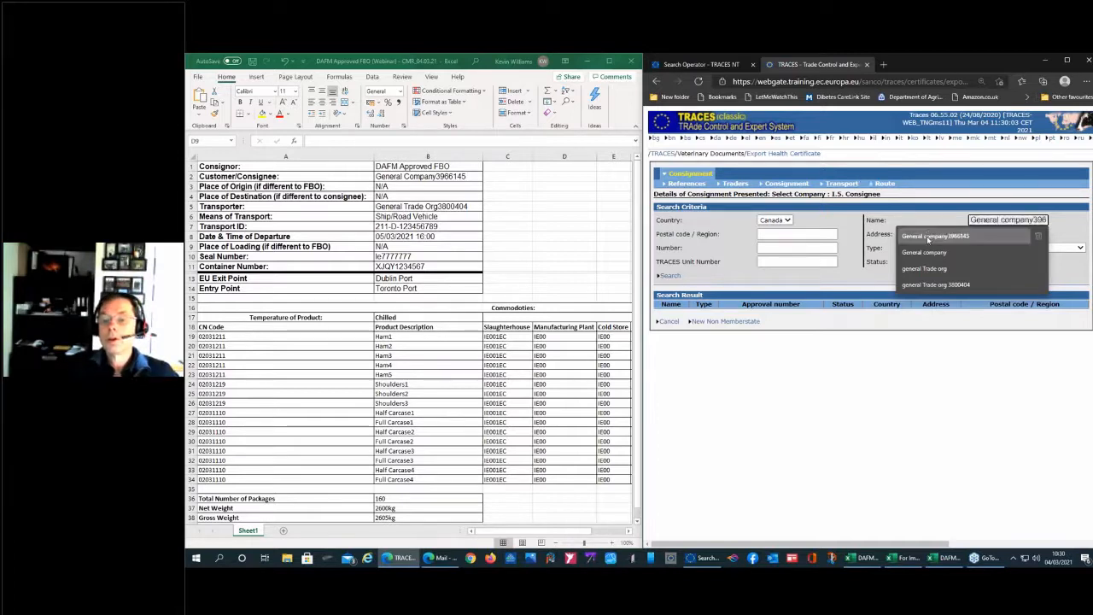
{"action": "left_click", "coordinate": [940, 236]}
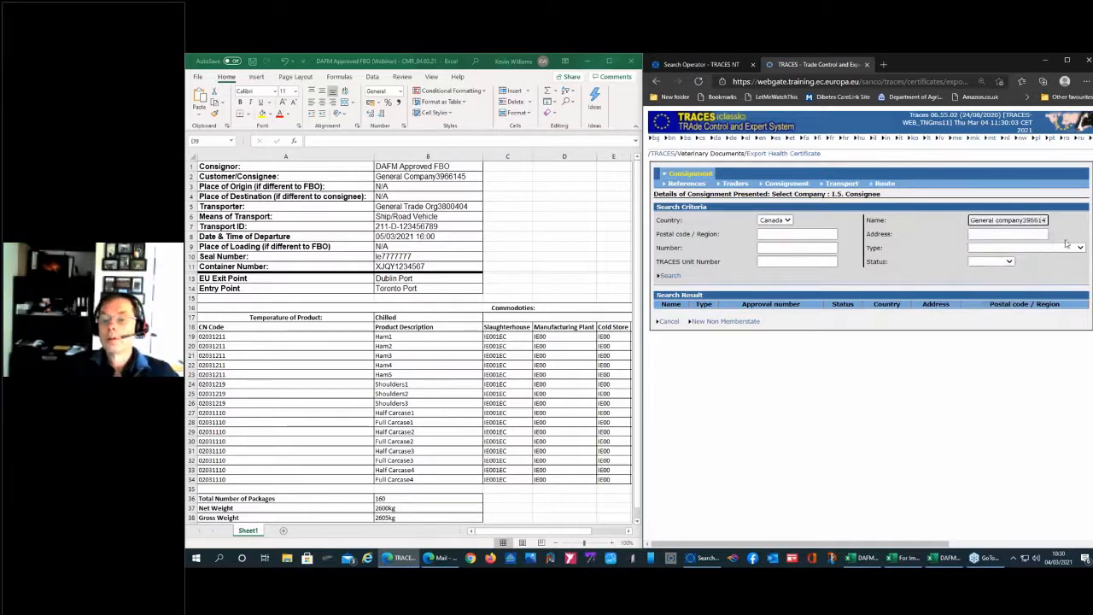
{"action": "left_click", "coordinate": [670, 276]}
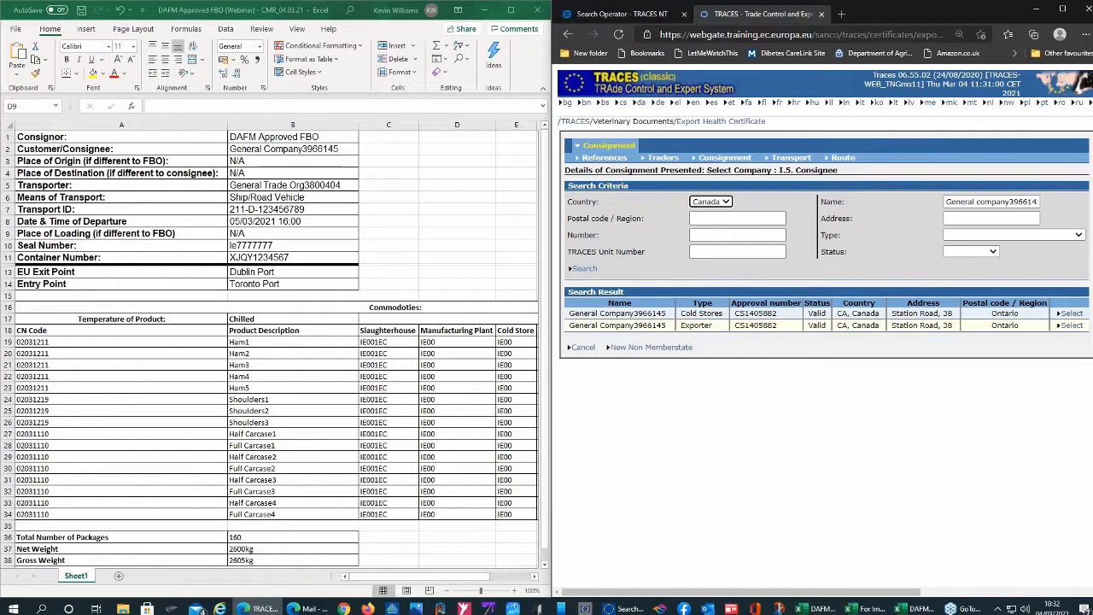
{"action": "left_click", "coordinate": [1072, 316]}
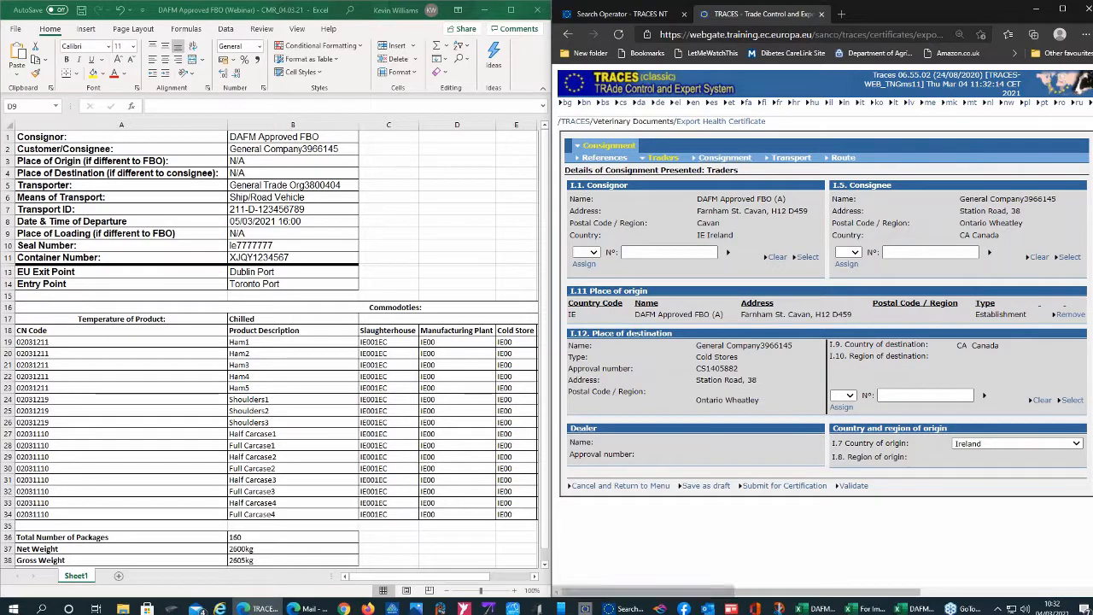
In the consignment's commodity details, set the product temperature to Chilled and certify the commodities for human consumption
{"action": "left_click", "coordinate": [726, 158]}
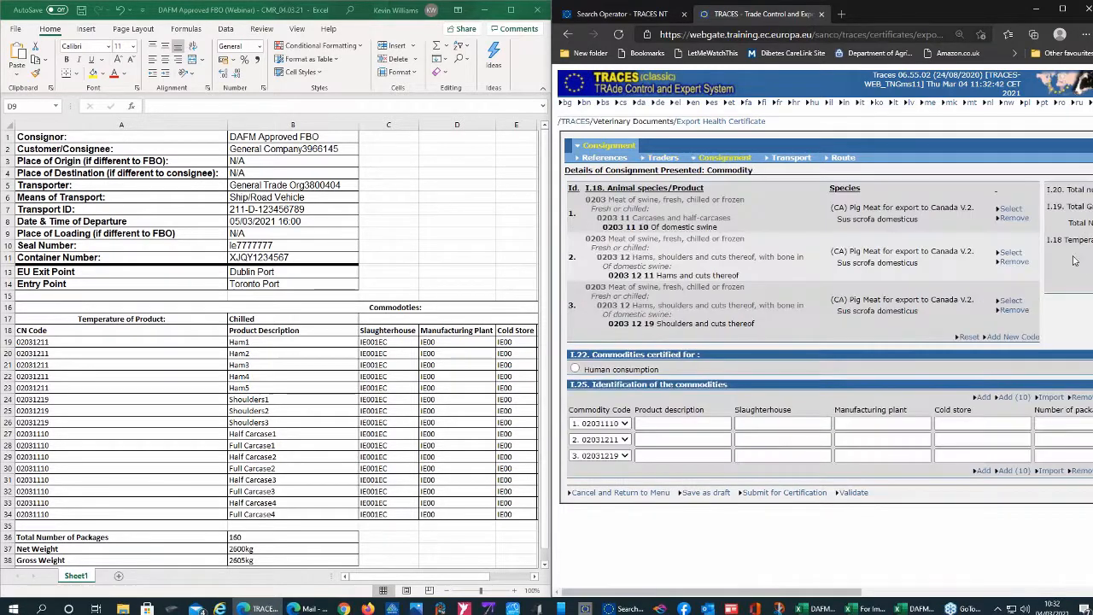
{"action": "left_click", "coordinate": [1062, 12]}
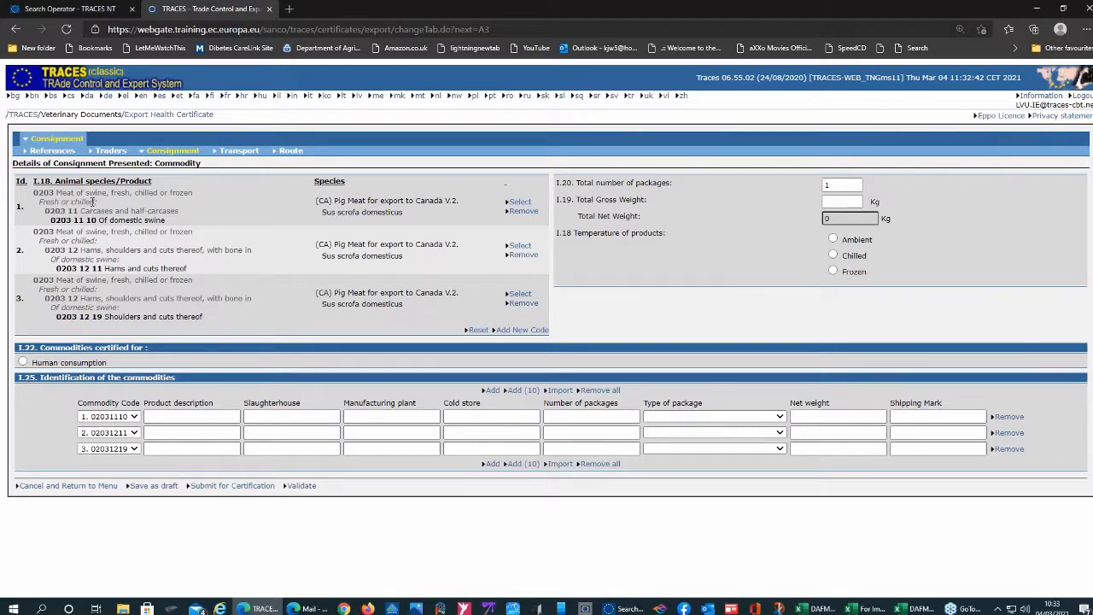
{"action": "left_click", "coordinate": [834, 256]}
{"action": "left_click", "coordinate": [23, 364]}
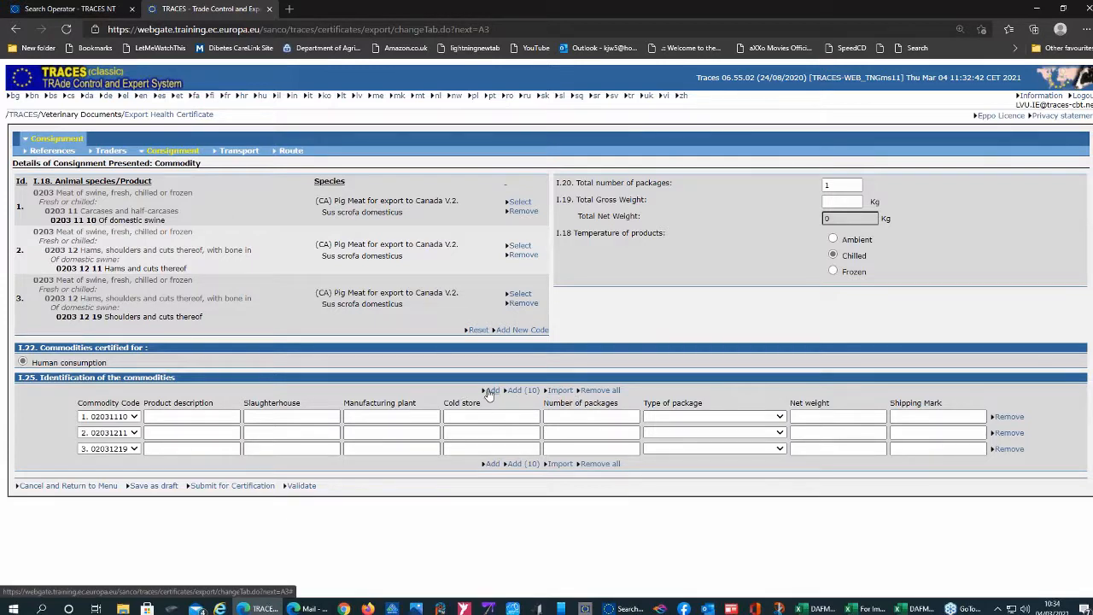
Import the commodity identification rows from the file For Import Tool_04.03.21 into section I.25
{"action": "left_click", "coordinate": [560, 391]}
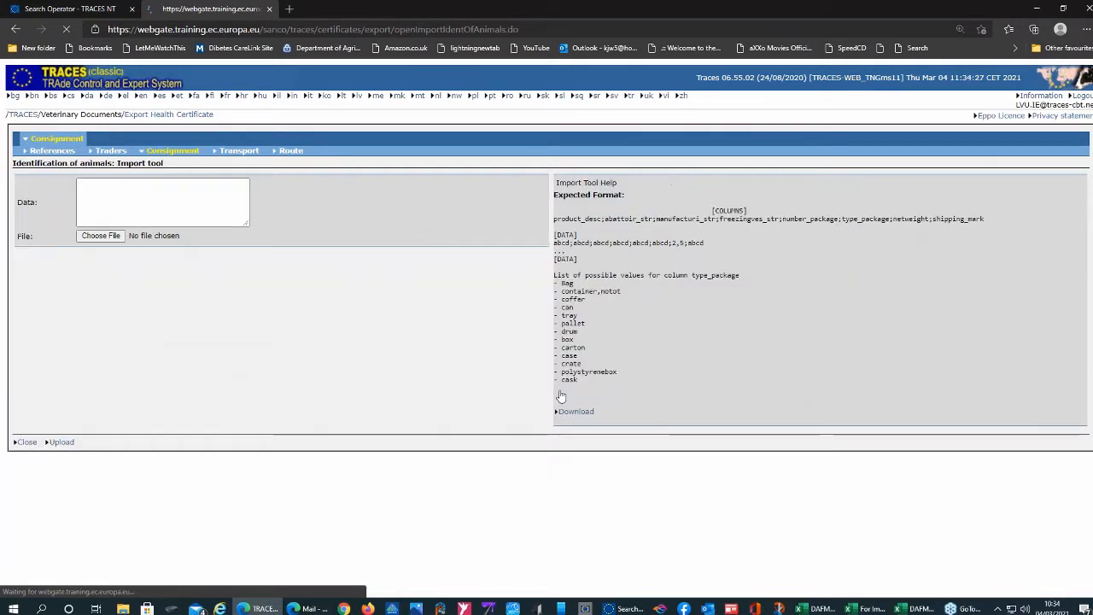
{"action": "left_click", "coordinate": [101, 237]}
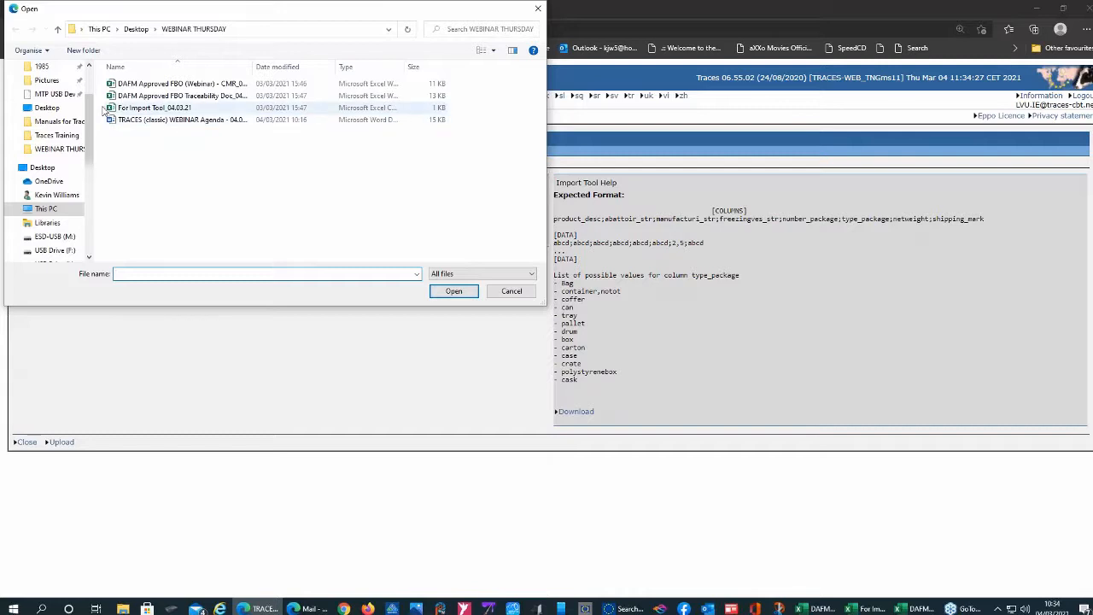
{"action": "left_click", "coordinate": [159, 110]}
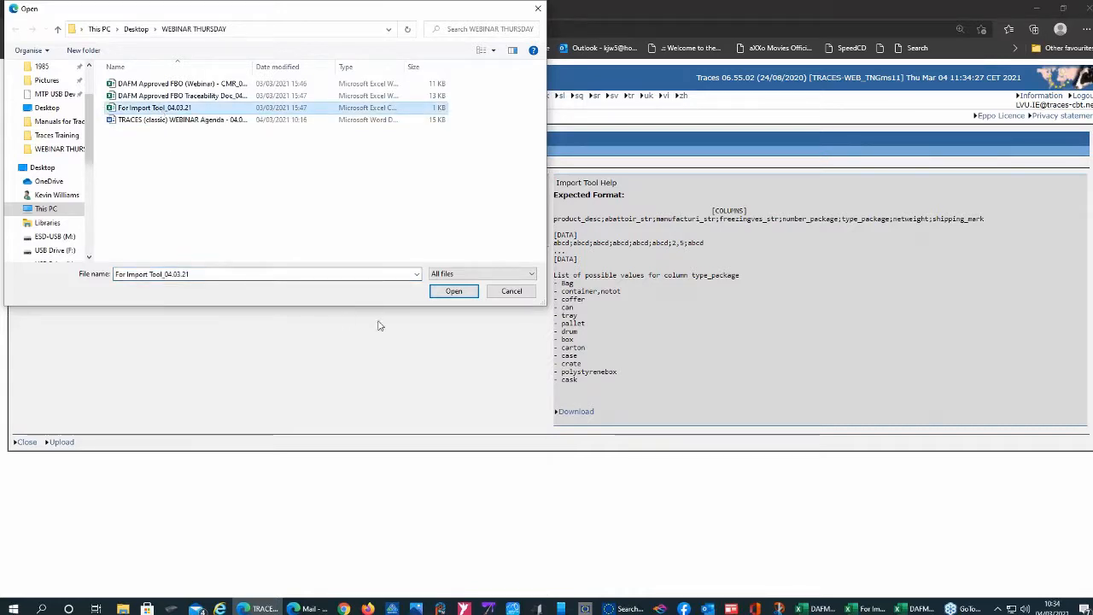
{"action": "left_click", "coordinate": [451, 293]}
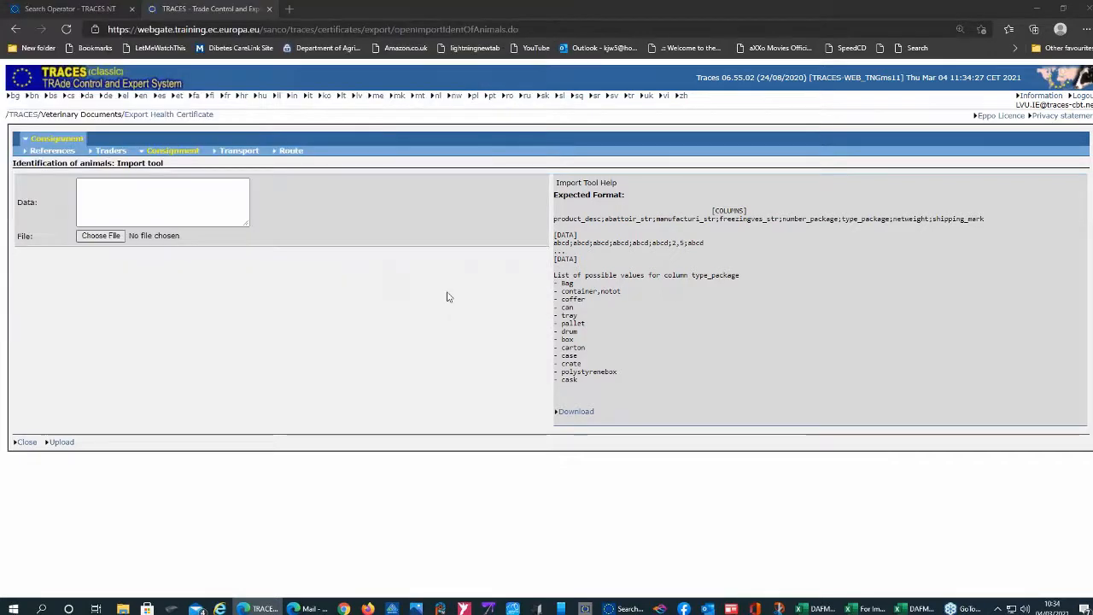
{"action": "left_click", "coordinate": [61, 442]}
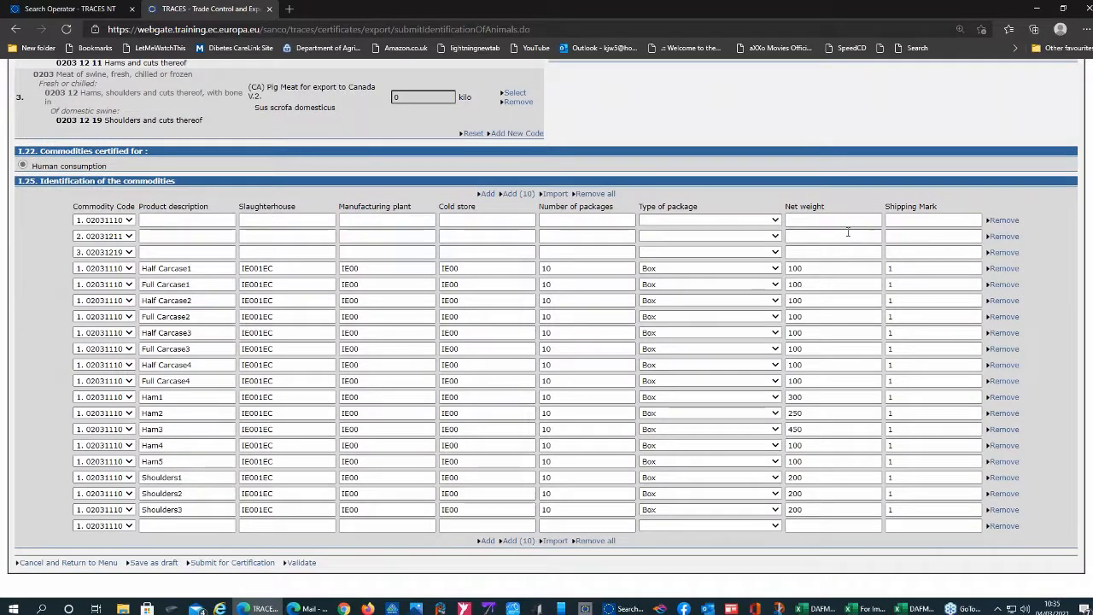
Remove the blank rows above and below the imported entries in the commodity identification table
{"action": "left_click", "coordinate": [1005, 220]}
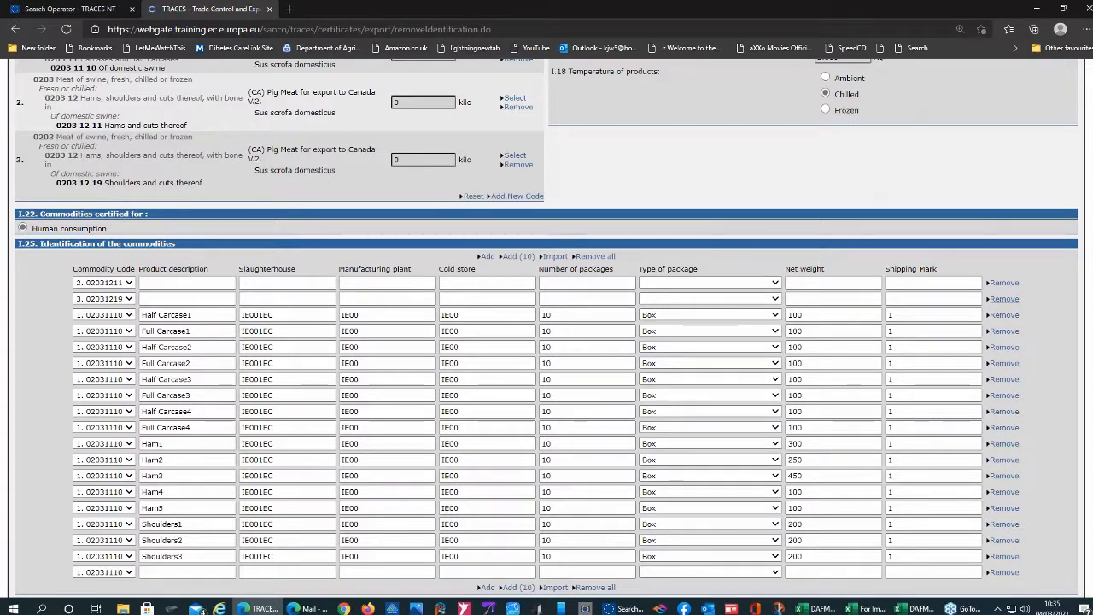
{"action": "left_click", "coordinate": [1004, 283]}
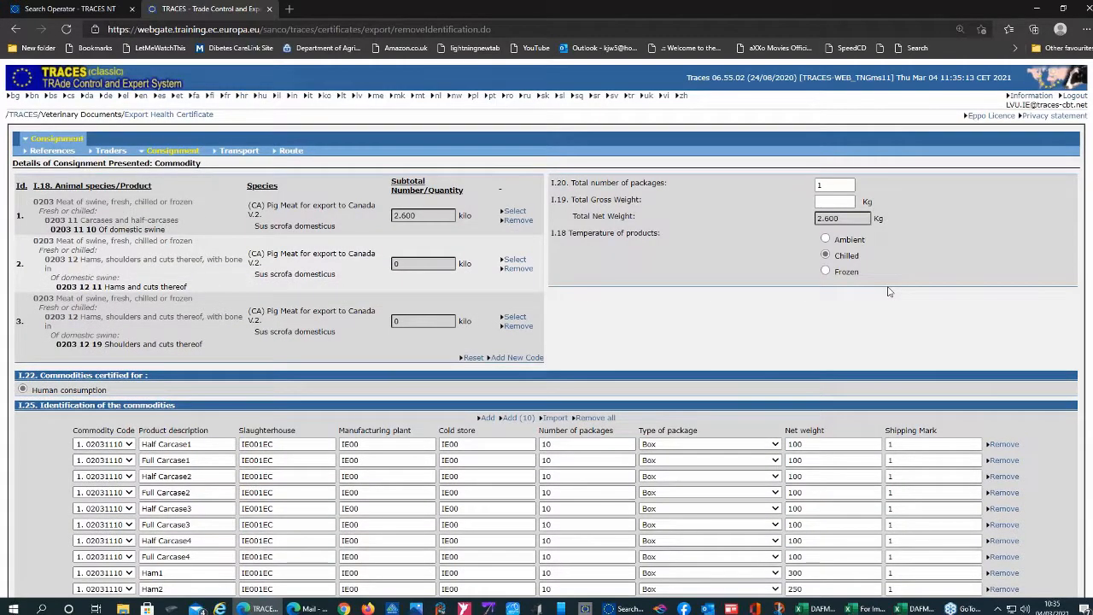
{"action": "scroll", "coordinate": [939, 410], "scroll_direction": "down", "scroll_amount": 2}
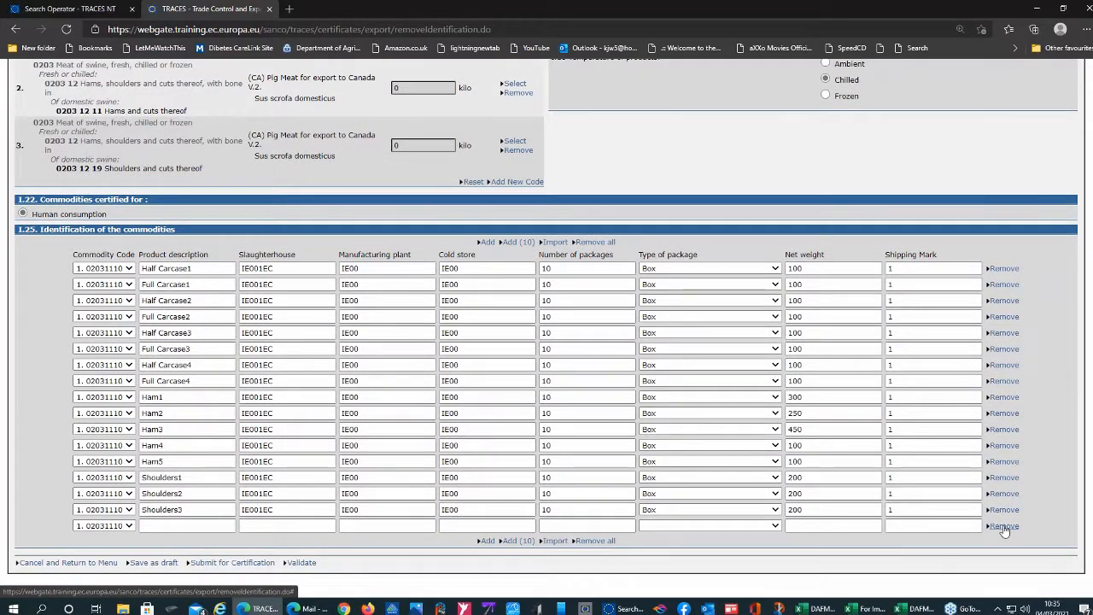
{"action": "left_click", "coordinate": [1004, 527]}
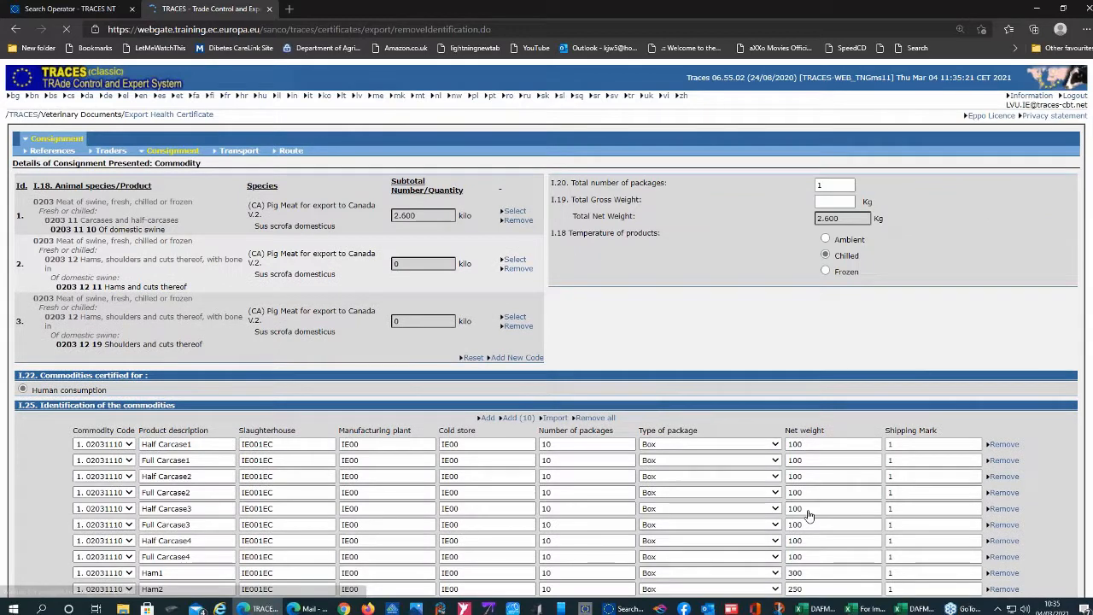
Assign commodity code 02031211 to the rows Ham1 through Ham5 in the identification table
{"action": "scroll", "coordinate": [809, 515], "scroll_direction": "down", "scroll_amount": 3}
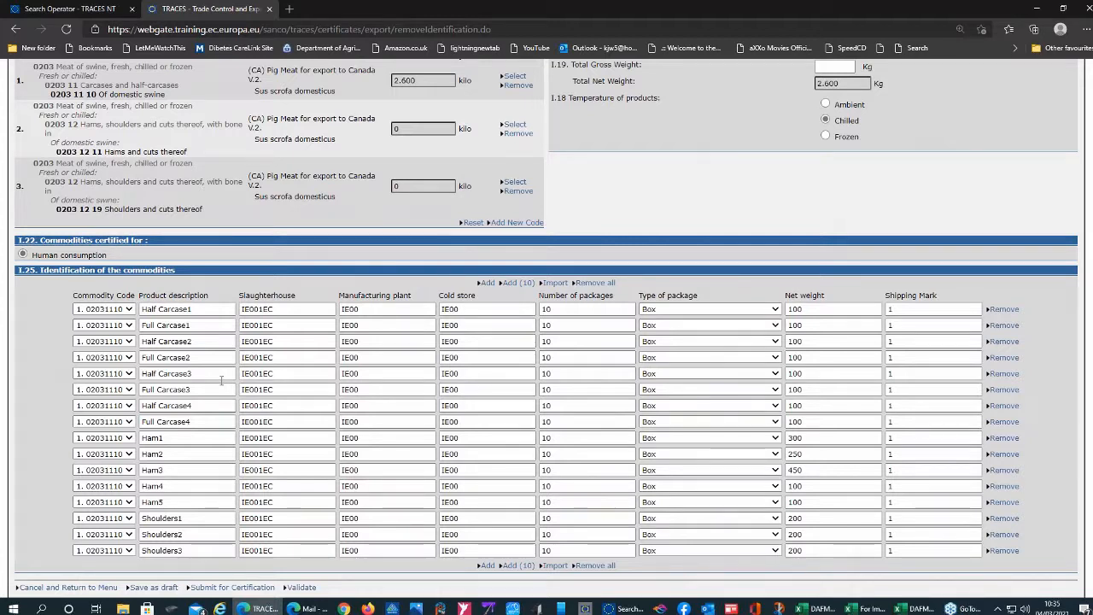
{"action": "scroll", "coordinate": [66, 499], "scroll_direction": "up", "scroll_amount": 1}
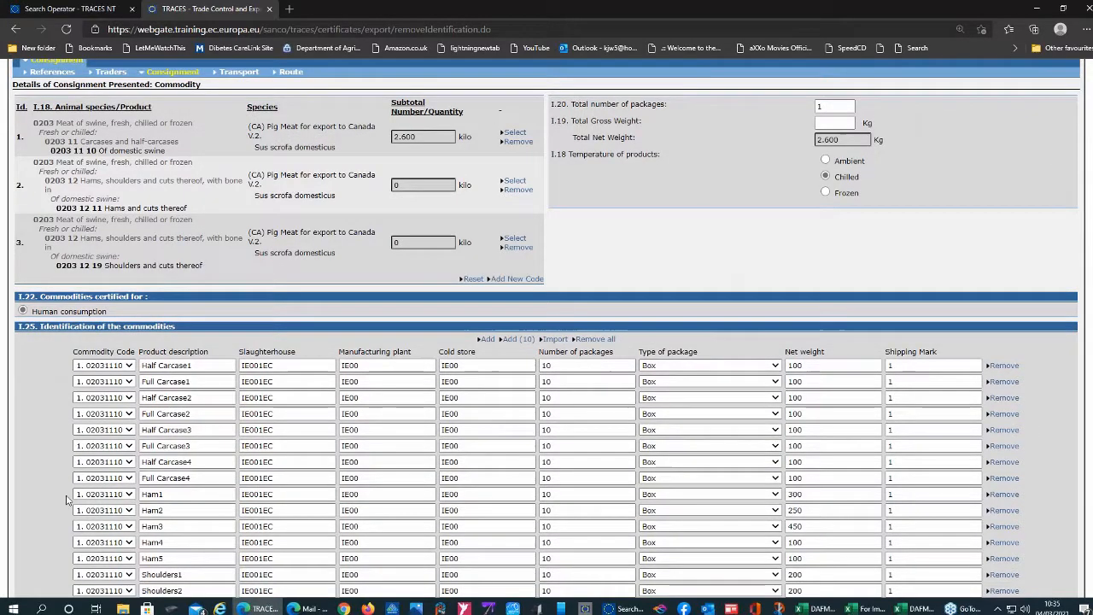
{"action": "left_click", "coordinate": [125, 496]}
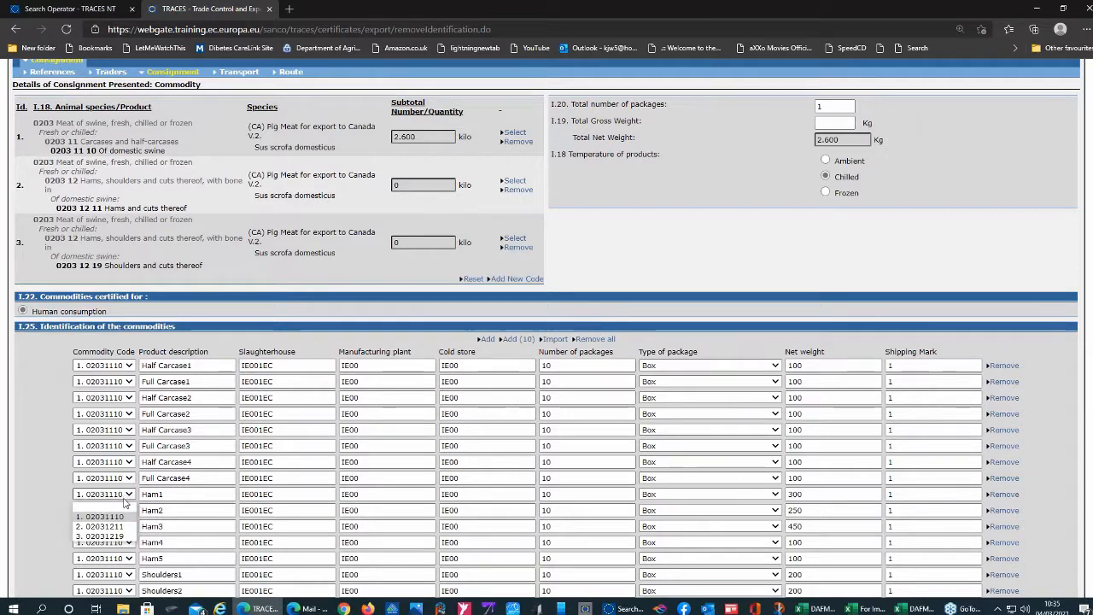
{"action": "left_click", "coordinate": [120, 527]}
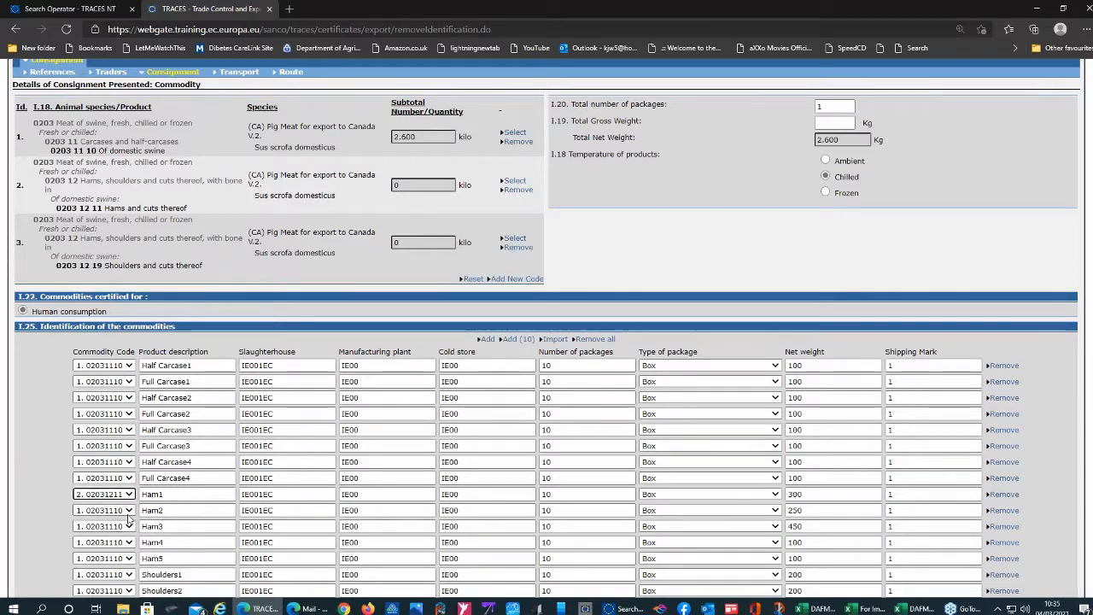
{"action": "left_click", "coordinate": [128, 512]}
{"action": "left_click", "coordinate": [126, 545]}
{"action": "left_click", "coordinate": [126, 543]}
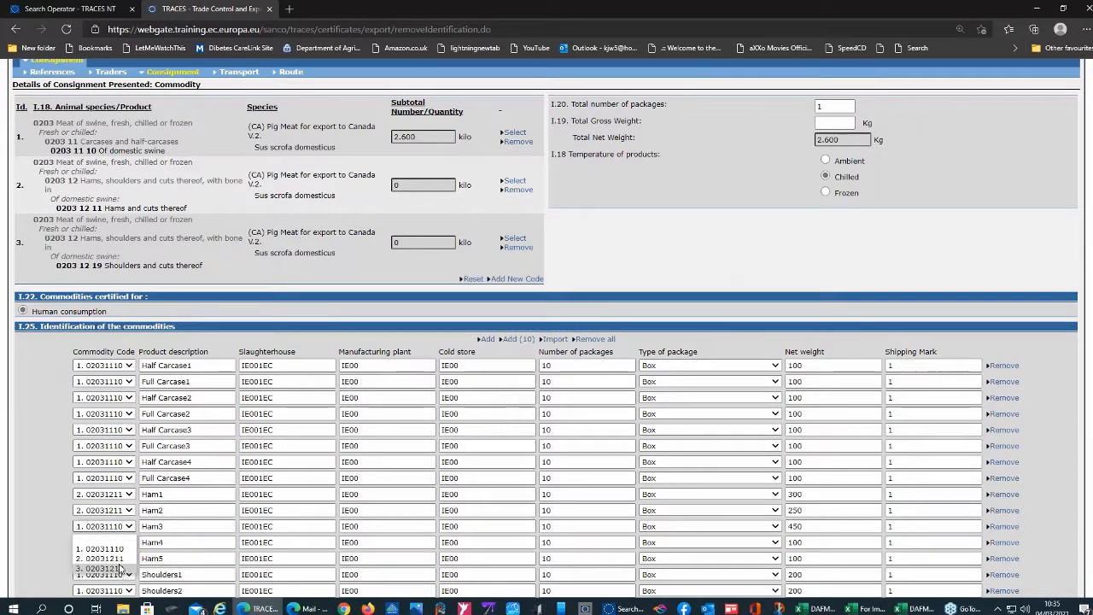
{"action": "left_click", "coordinate": [120, 559]}
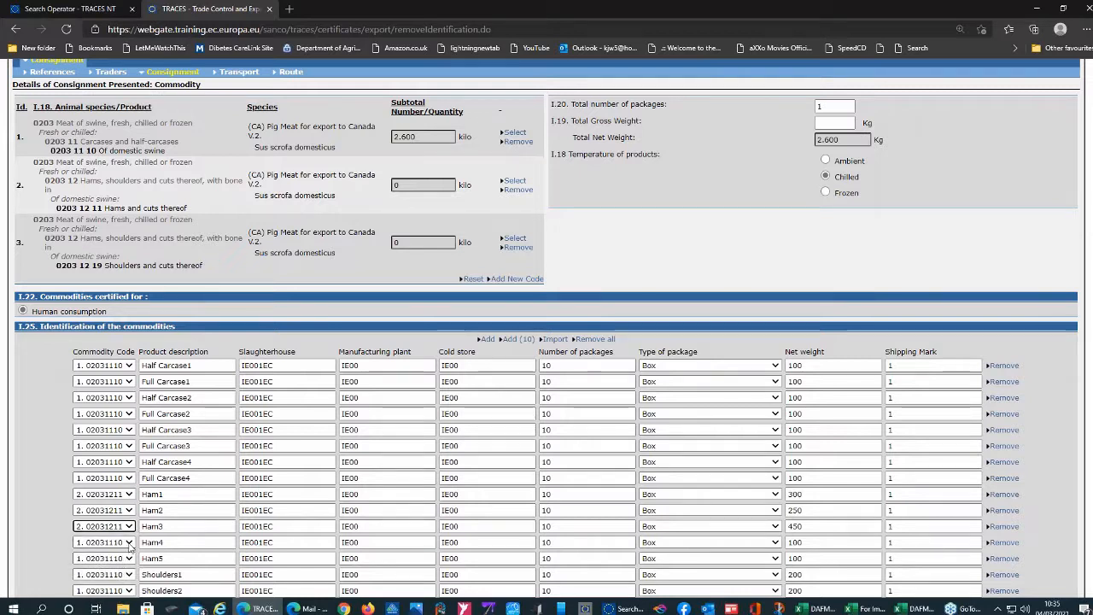
{"action": "left_click", "coordinate": [125, 546]}
{"action": "left_click", "coordinate": [118, 575]}
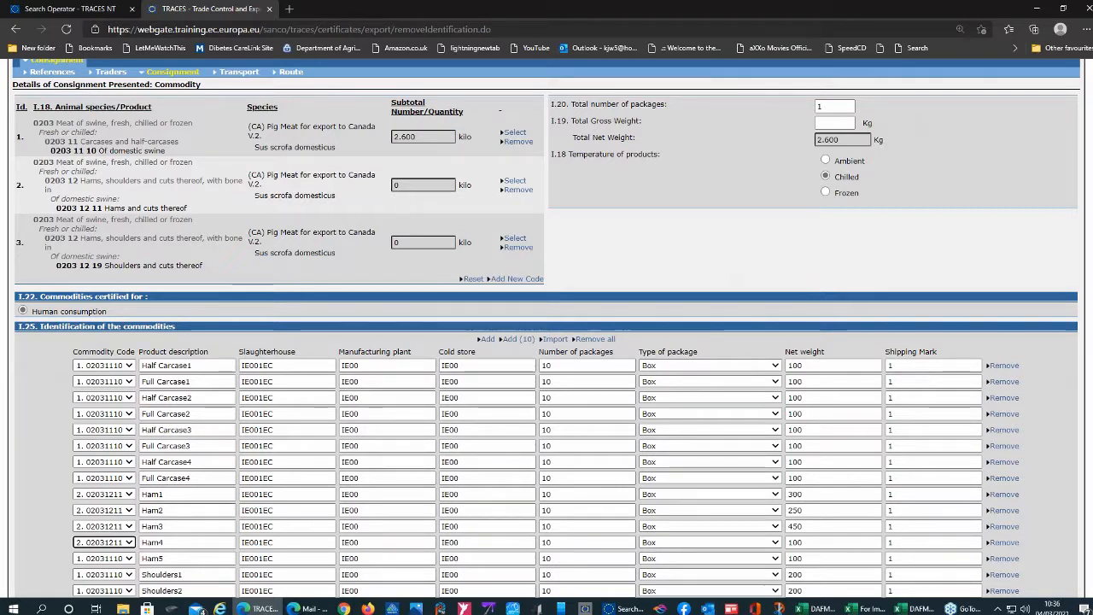
{"action": "scroll", "coordinate": [547, 333], "scroll_direction": "down", "scroll_amount": 1}
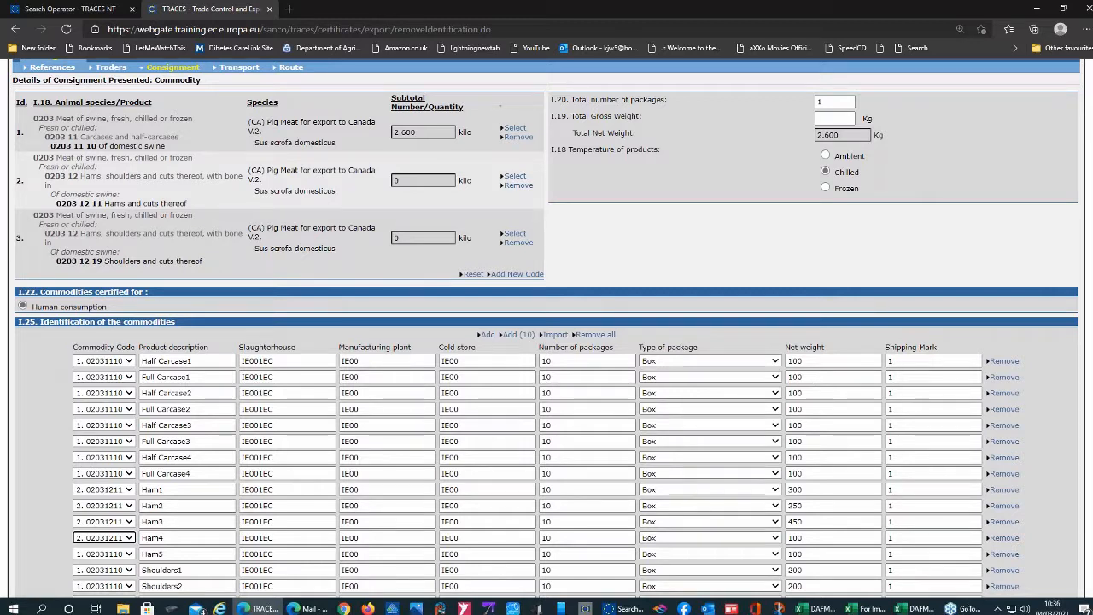
{"action": "scroll", "coordinate": [547, 342], "scroll_direction": "down", "scroll_amount": 1}
Assign commodity code 02031219 to the rows Shoulders1, Shoulders2 and Shoulders3
{"action": "left_click", "coordinate": [128, 492]}
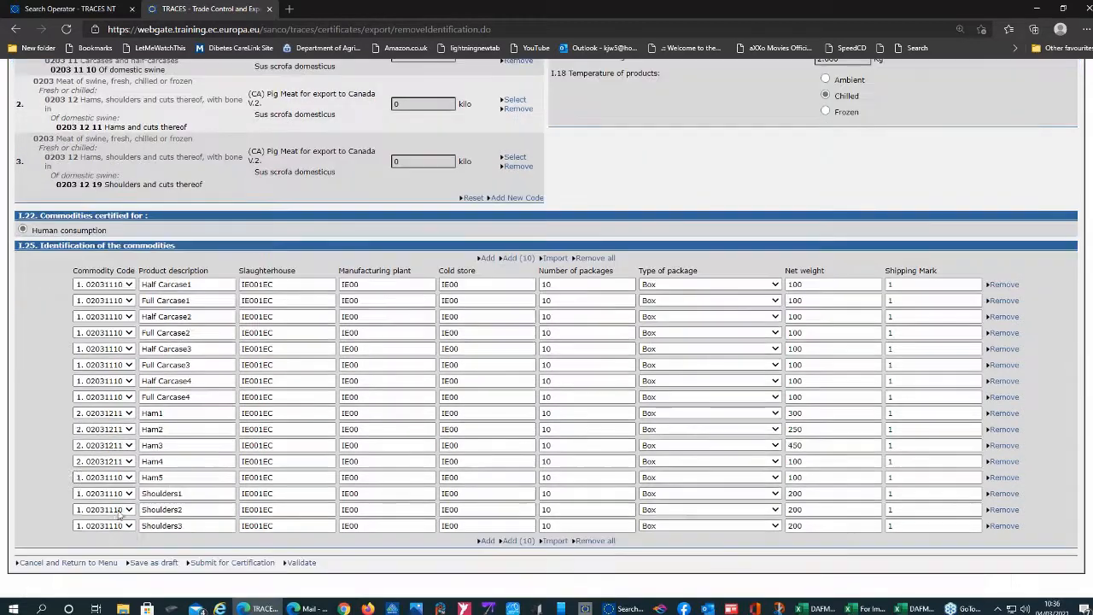
{"action": "left_click", "coordinate": [130, 513]}
{"action": "left_click", "coordinate": [129, 510]}
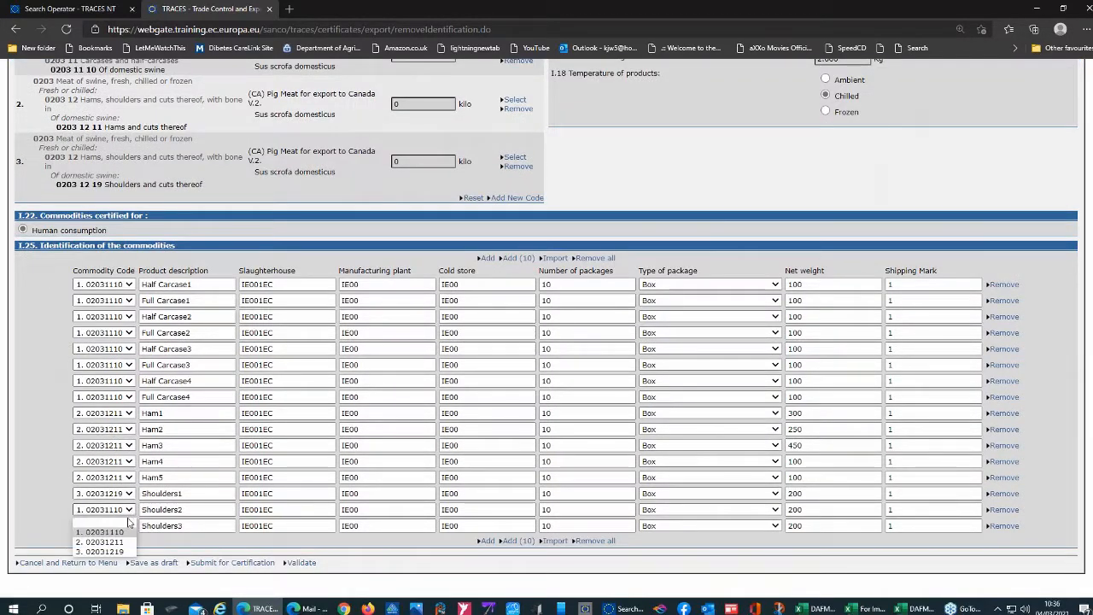
{"action": "left_click", "coordinate": [132, 528]}
{"action": "left_click", "coordinate": [130, 528]}
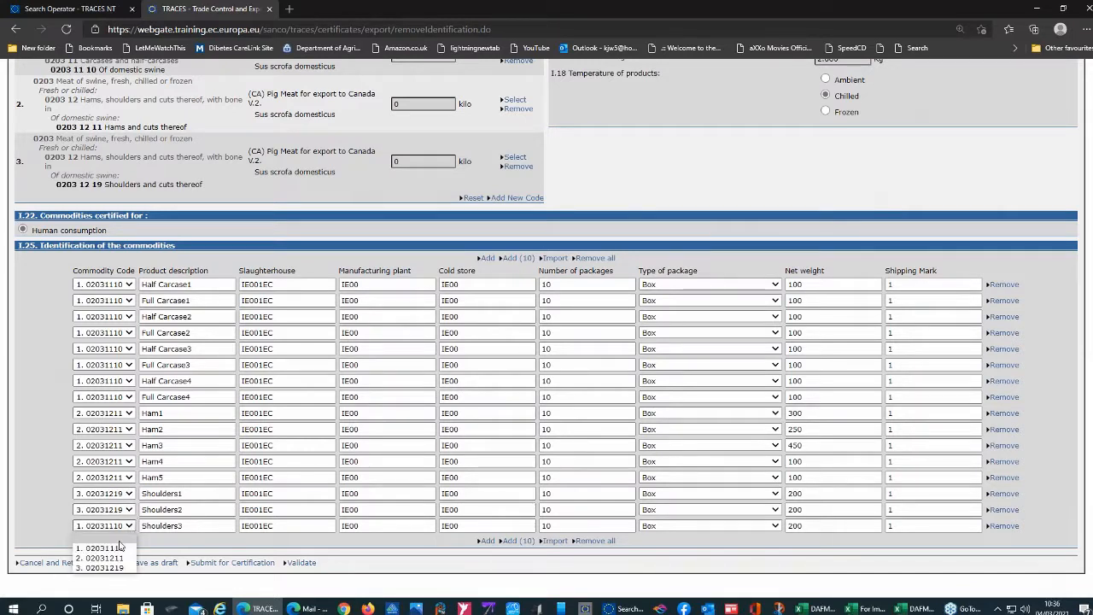
{"action": "left_click", "coordinate": [111, 570]}
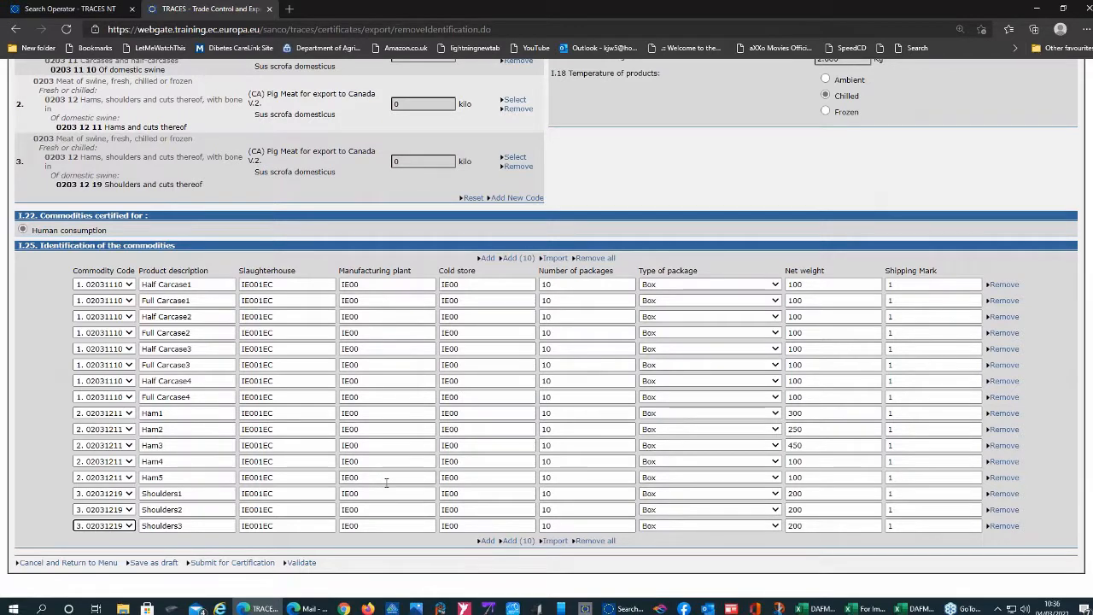
Check the commodity rows and set the consignment's total gross weight to 2.700 kg
{"action": "scroll", "coordinate": [386, 483], "scroll_direction": "up", "scroll_amount": 1}
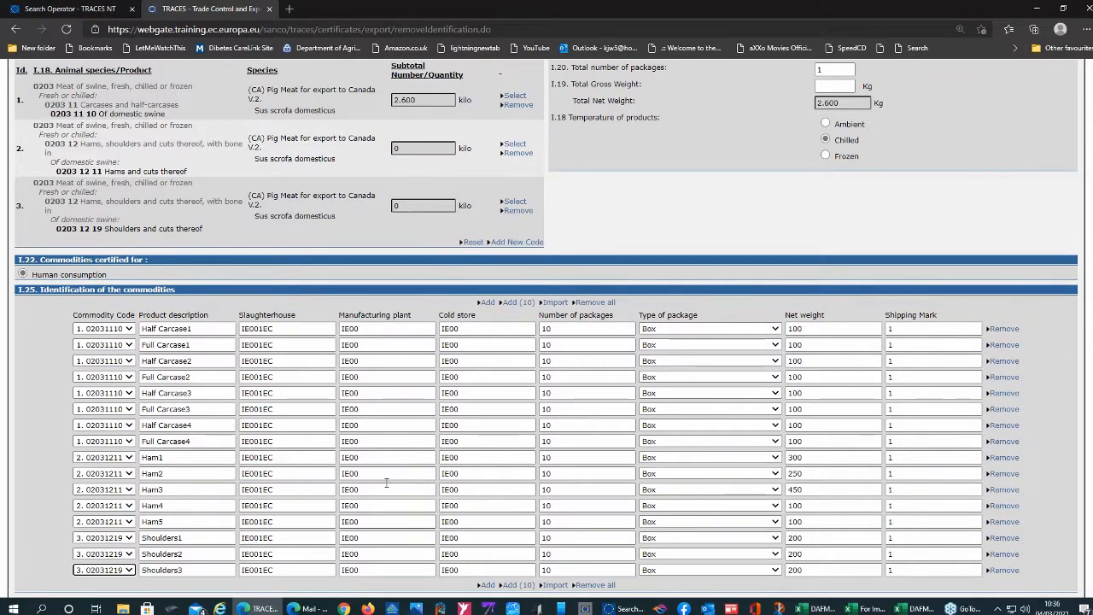
{"action": "scroll", "coordinate": [386, 483], "scroll_direction": "down", "scroll_amount": 1}
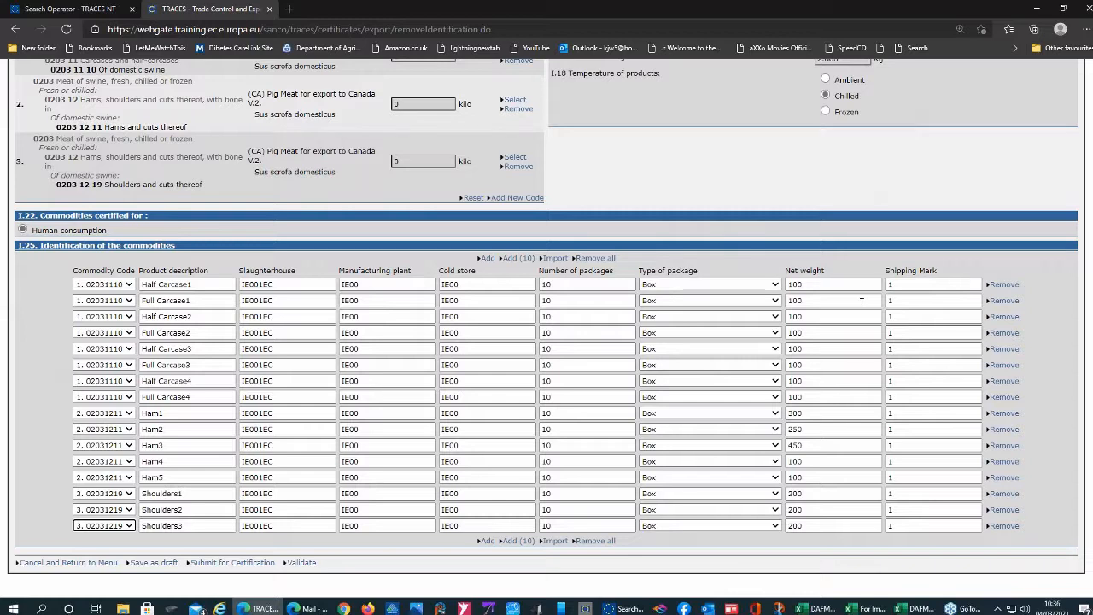
{"action": "scroll", "coordinate": [862, 302], "scroll_direction": "up", "scroll_amount": 2}
{"action": "left_click", "coordinate": [844, 202]}
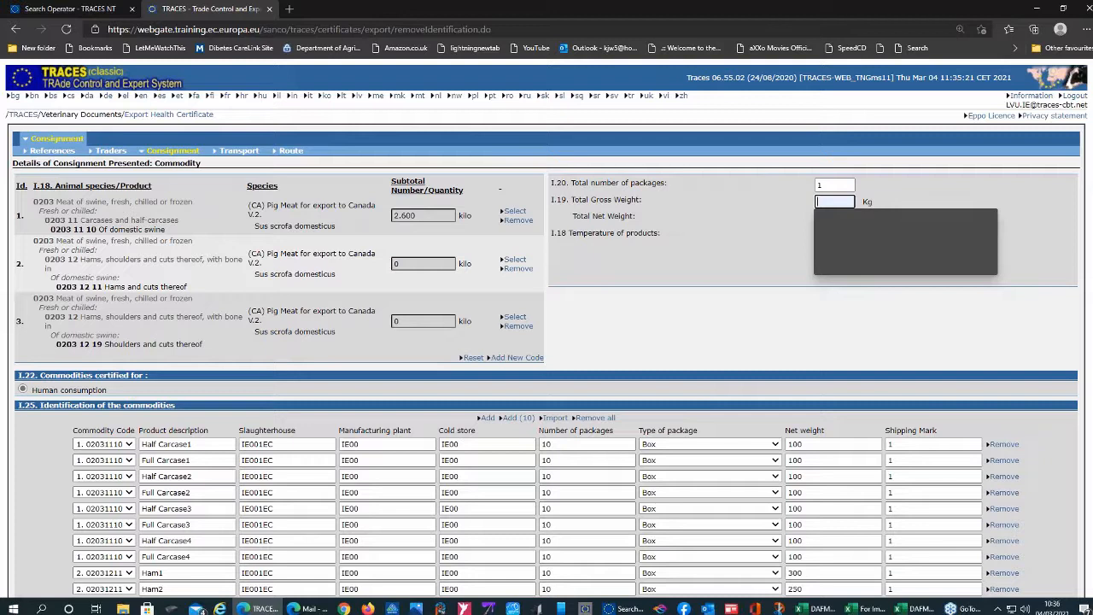
{"action": "type", "text": "2.700"}
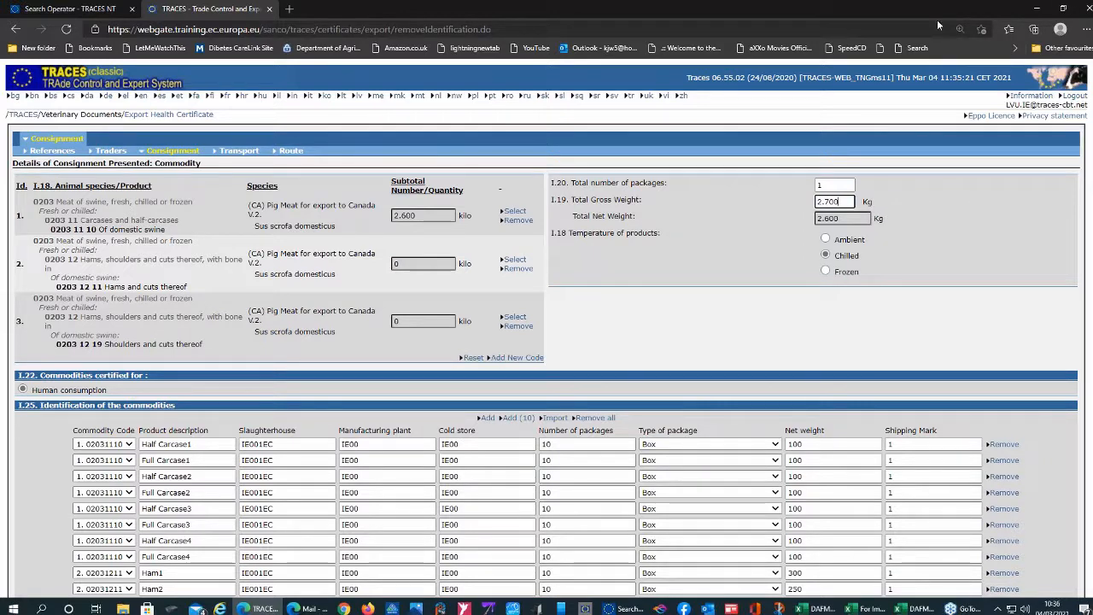
{"action": "left_click", "coordinate": [700, 278]}
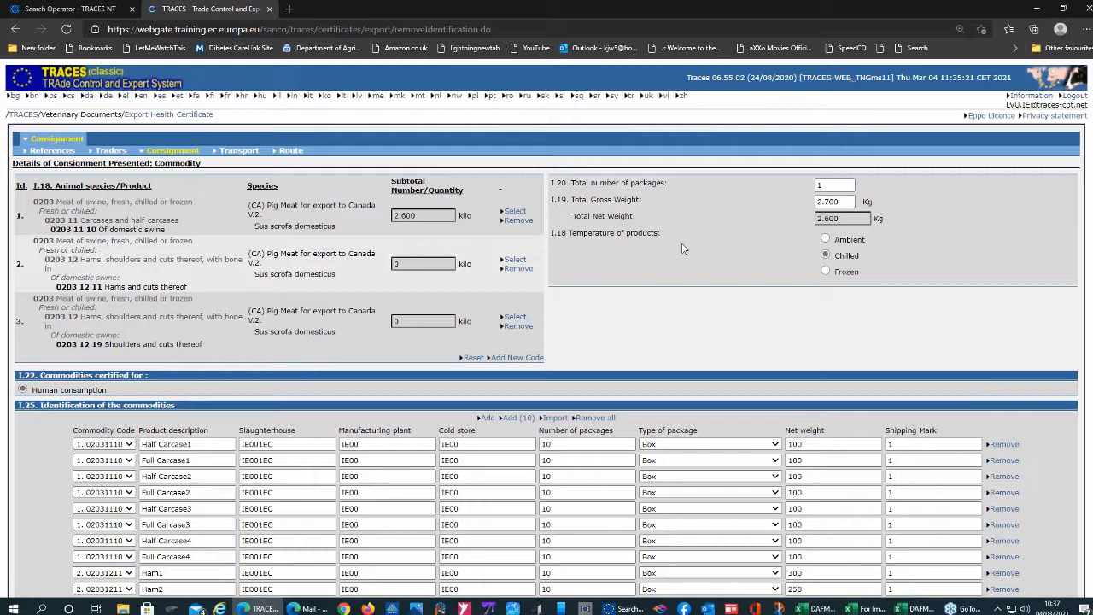
Open the consignment's transport details and place the browser window beside the DAFM Approved FBO (Webinar) - CMR_04.03.21 workbook
{"action": "scroll", "coordinate": [683, 248], "scroll_direction": "down", "scroll_amount": 1}
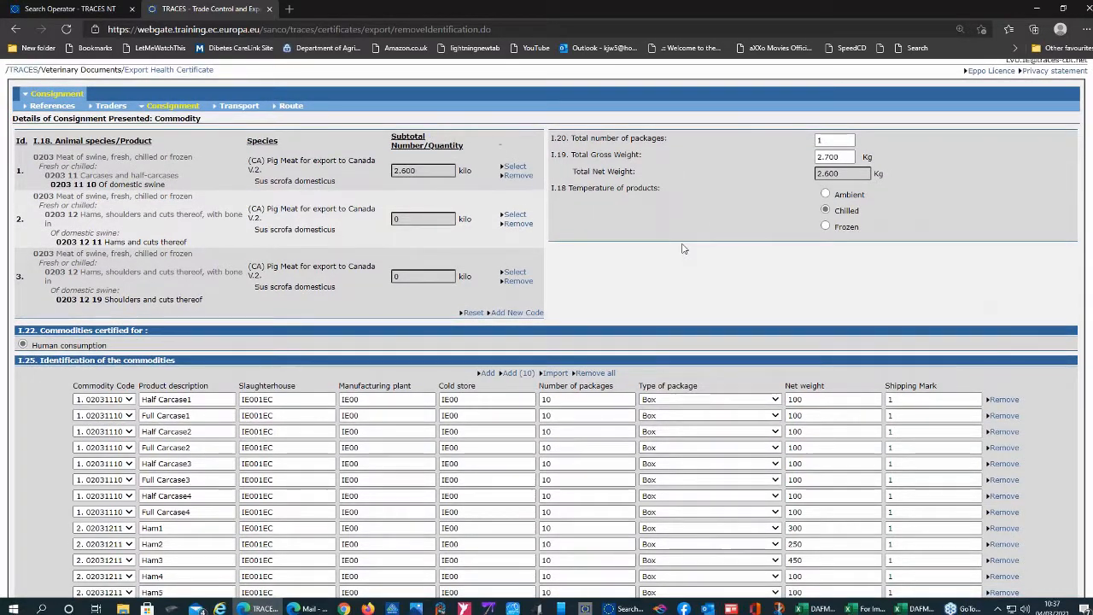
{"action": "scroll", "coordinate": [683, 249], "scroll_direction": "down", "scroll_amount": 3}
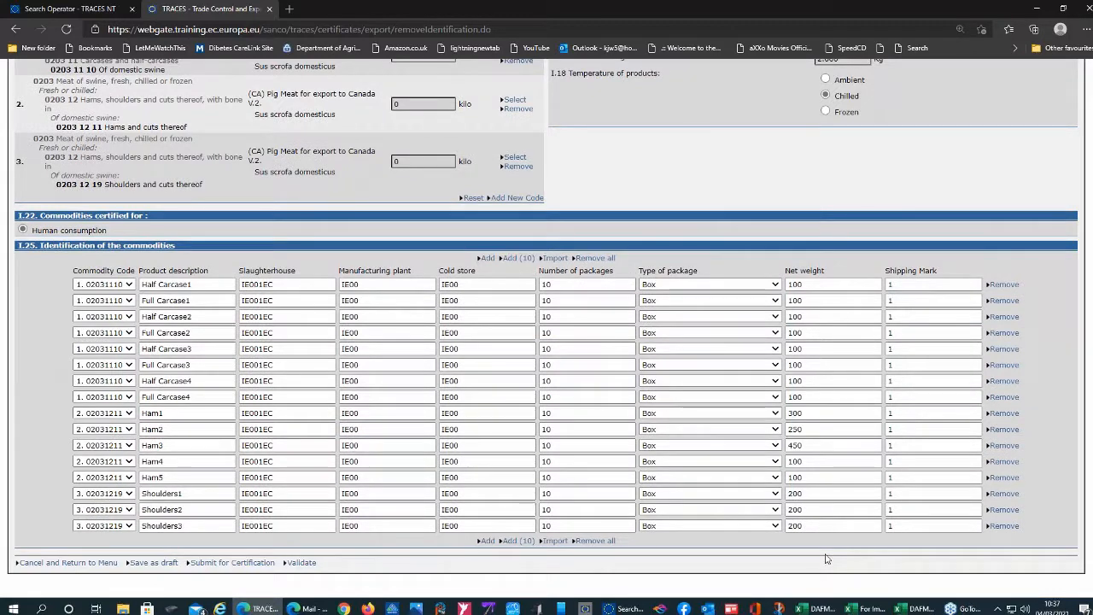
{"action": "scroll", "coordinate": [826, 558], "scroll_direction": "up", "scroll_amount": 4}
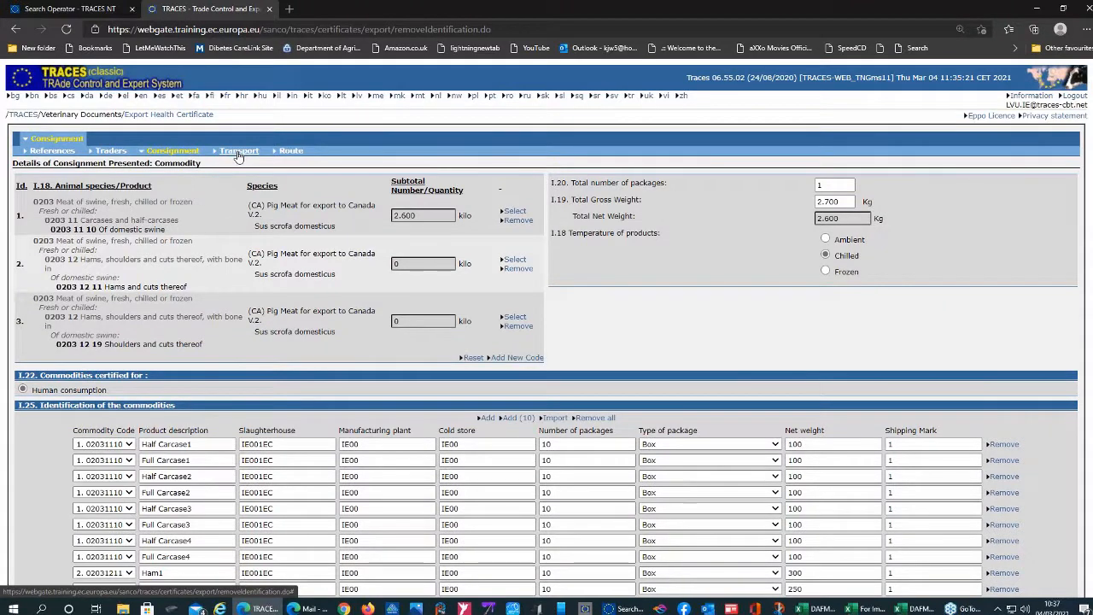
{"action": "scroll", "coordinate": [707, 176], "scroll_direction": "down", "scroll_amount": 1}
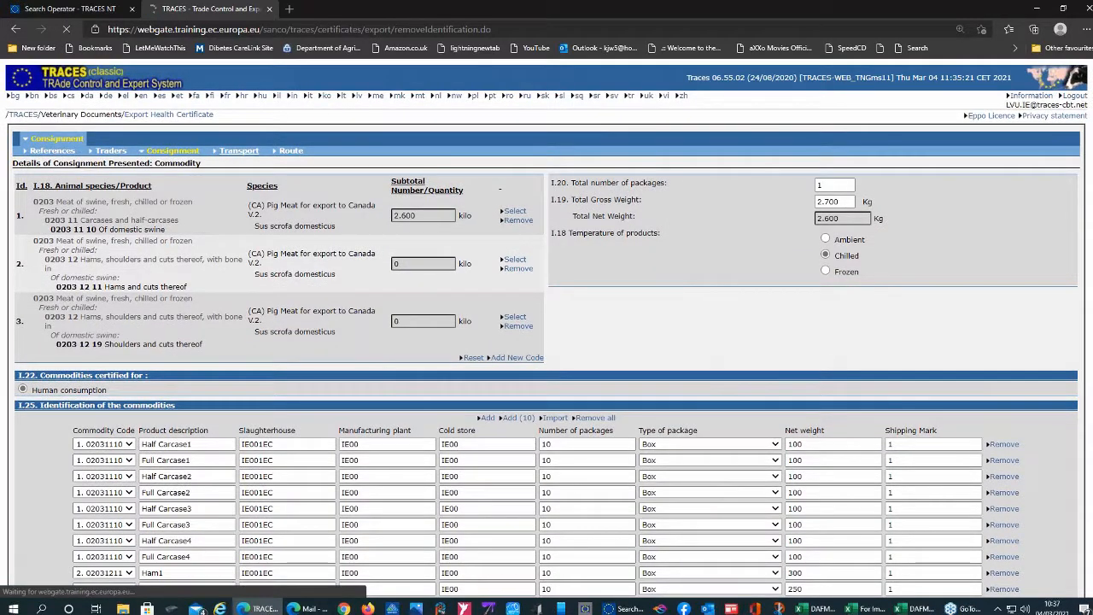
{"action": "left_click_drag", "start_coordinate": [308, 9], "coordinate": [3, 0]}
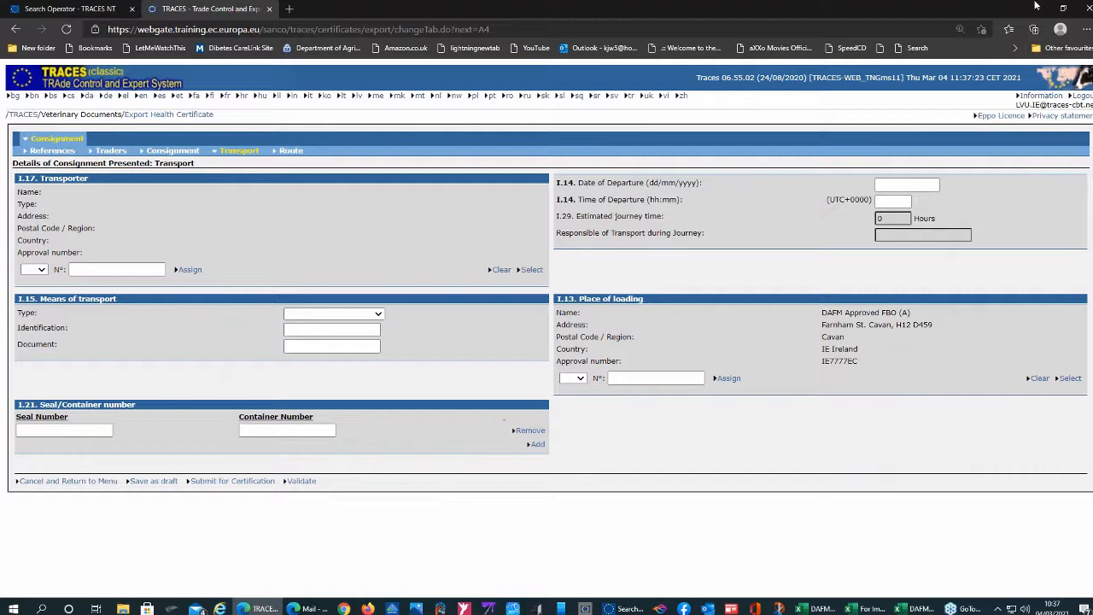
{"action": "left_click_drag", "start_coordinate": [1036, 6], "coordinate": [465, 22]}
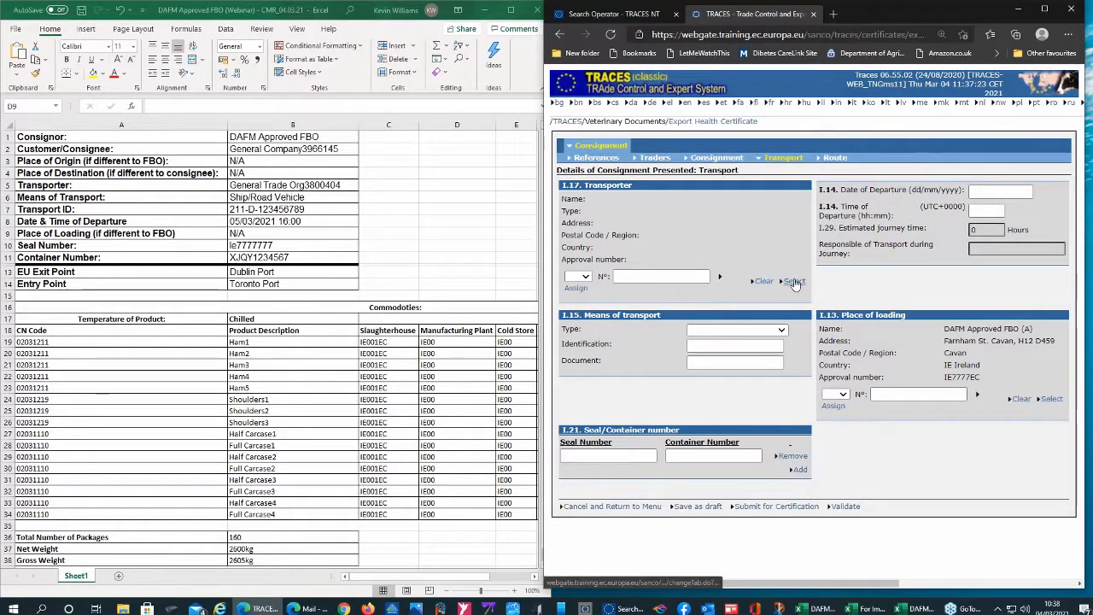
Find the transporter General Trade Org3800404 in Ireland and assign it to the consignment
{"action": "left_click", "coordinate": [795, 282]}
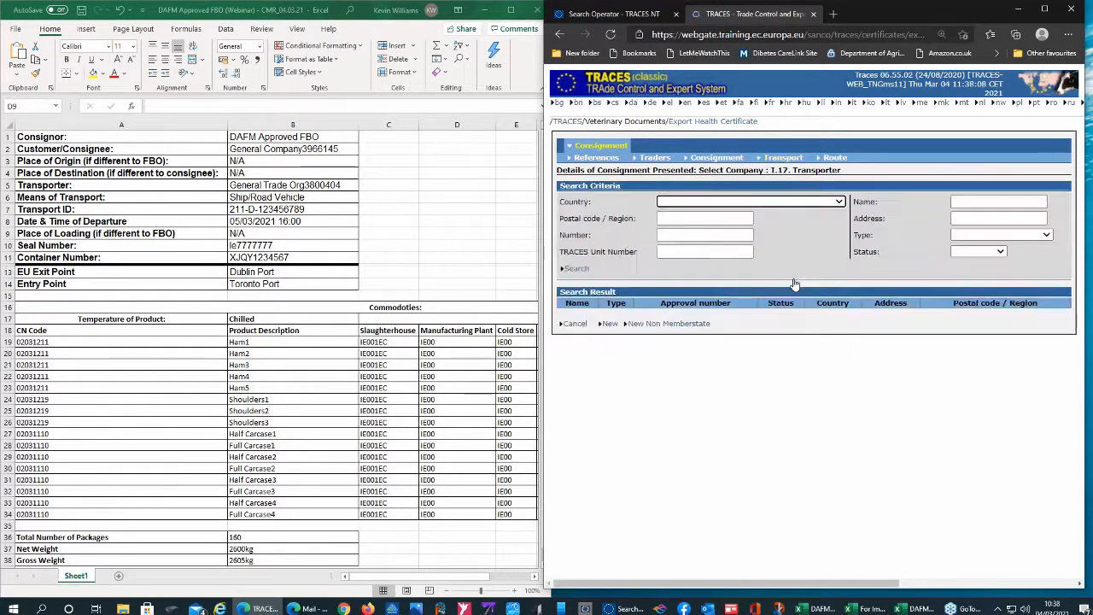
{"action": "left_click", "coordinate": [803, 201]}
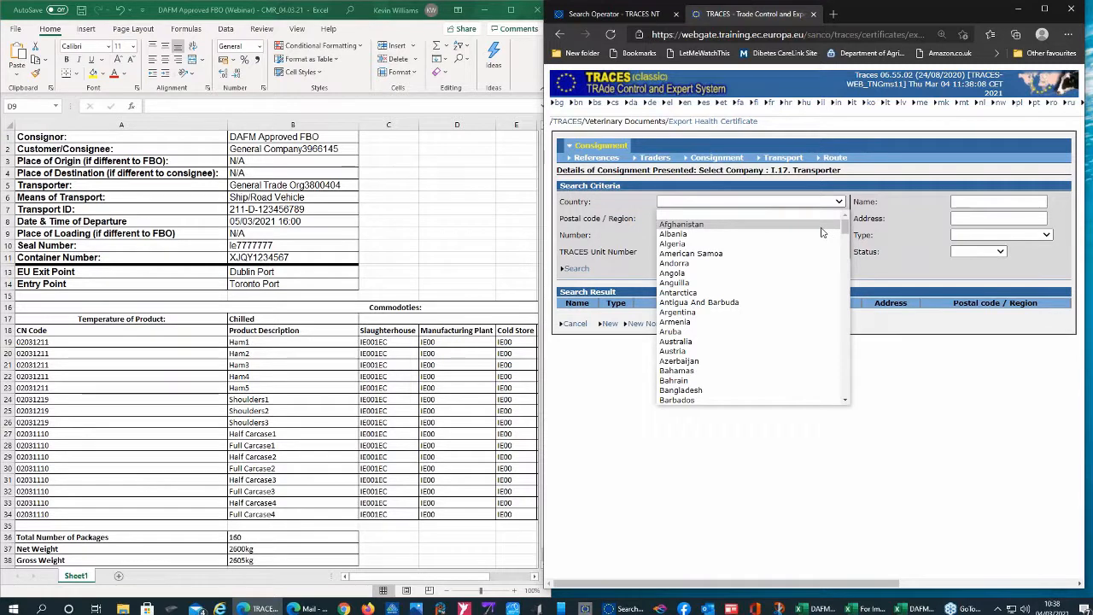
{"action": "type", "text": "i"}
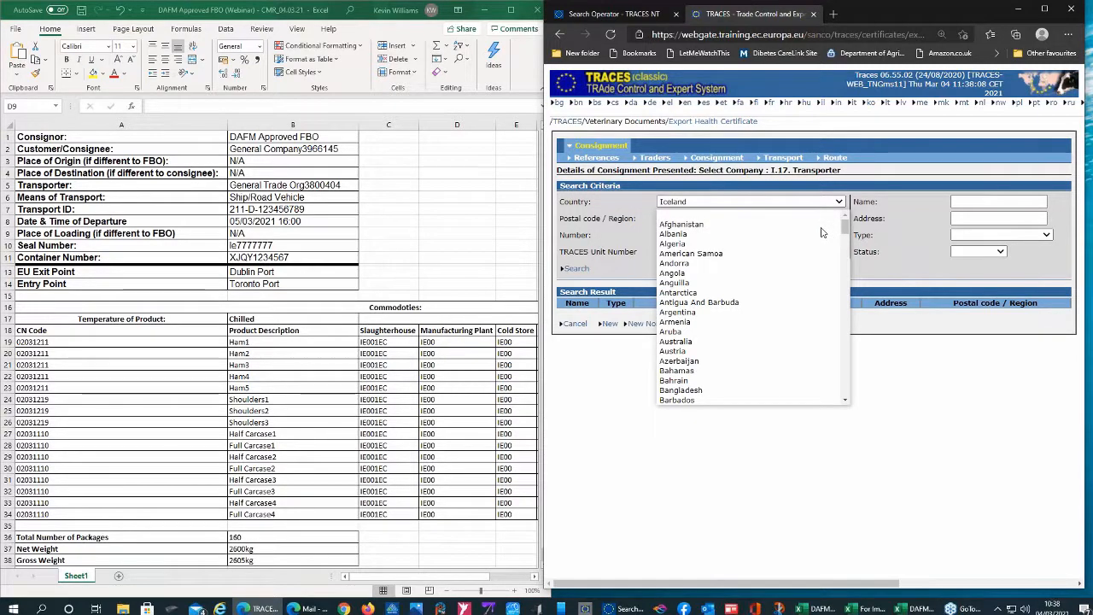
{"action": "type", "text": "re"}
{"action": "key", "text": "Return"}
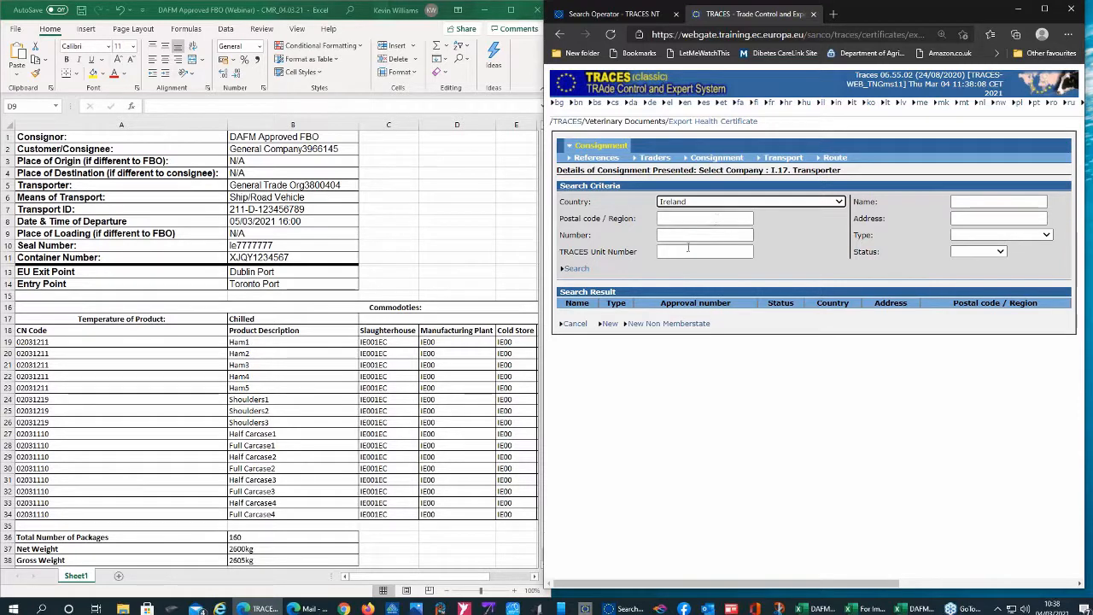
{"action": "left_click", "coordinate": [974, 203]}
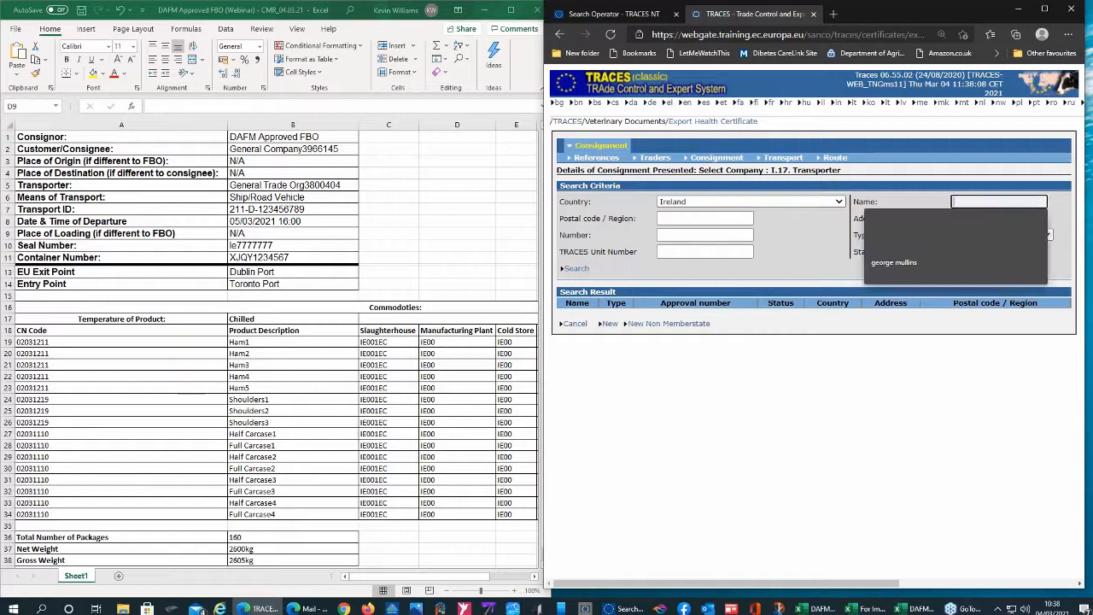
{"action": "key", "text": "Down"}
{"action": "key", "text": "Down"}
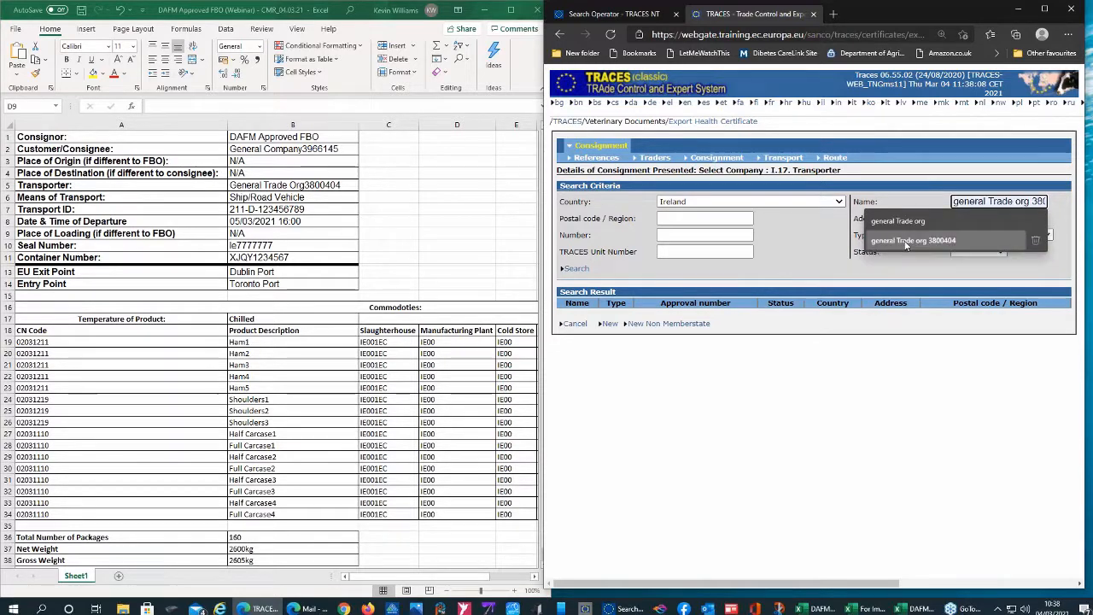
{"action": "key", "text": "Return"}
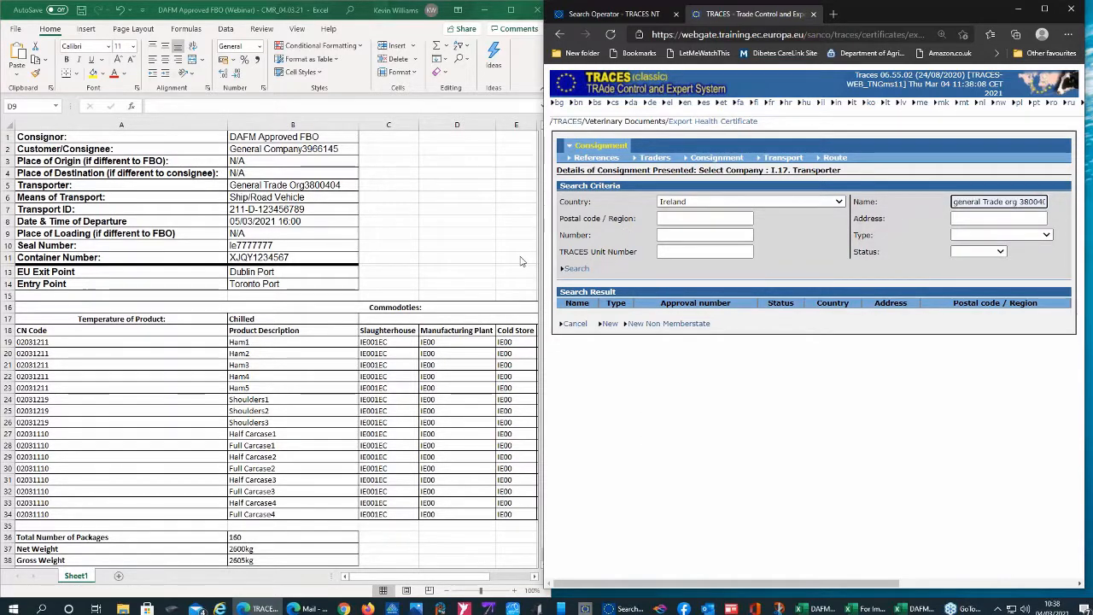
{"action": "left_click", "coordinate": [577, 272]}
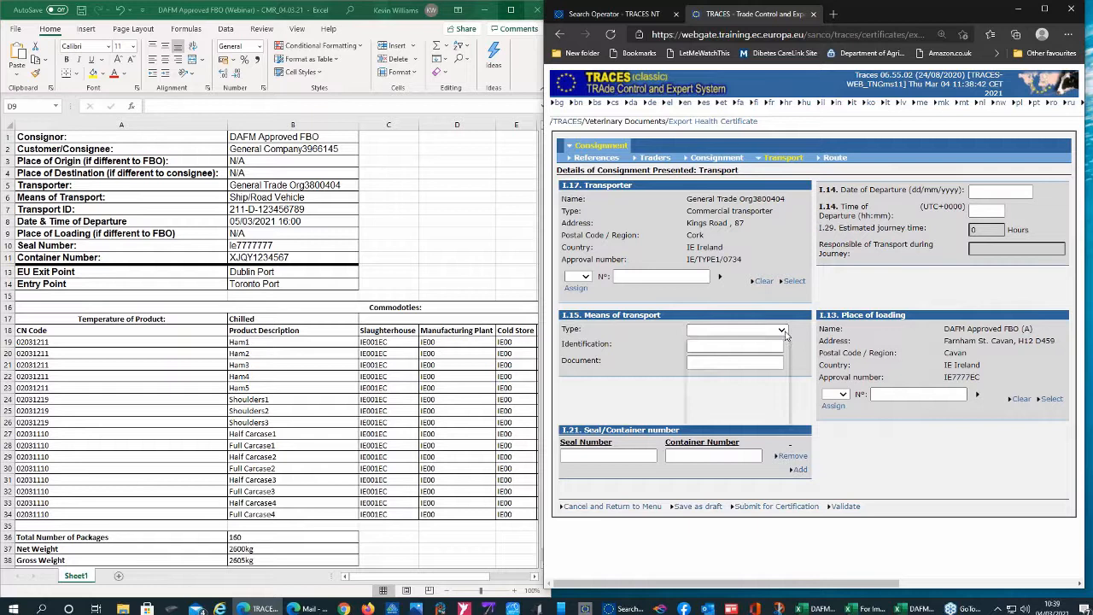
Set the type of the means of transport to Ship/Road vehicle
{"action": "left_click", "coordinate": [786, 334]}
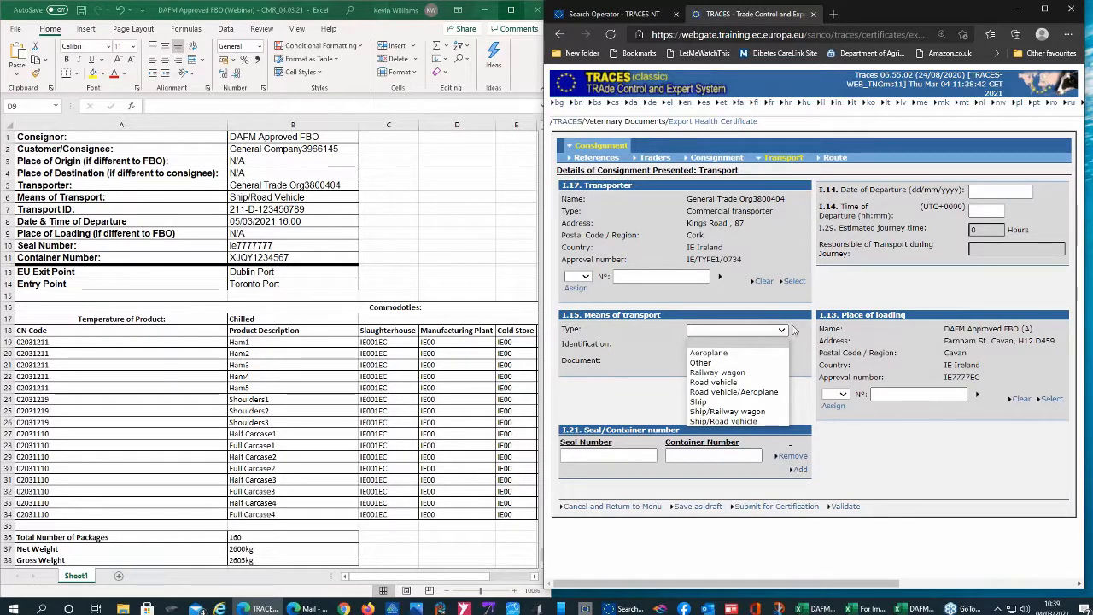
{"action": "left_click", "coordinate": [706, 386]}
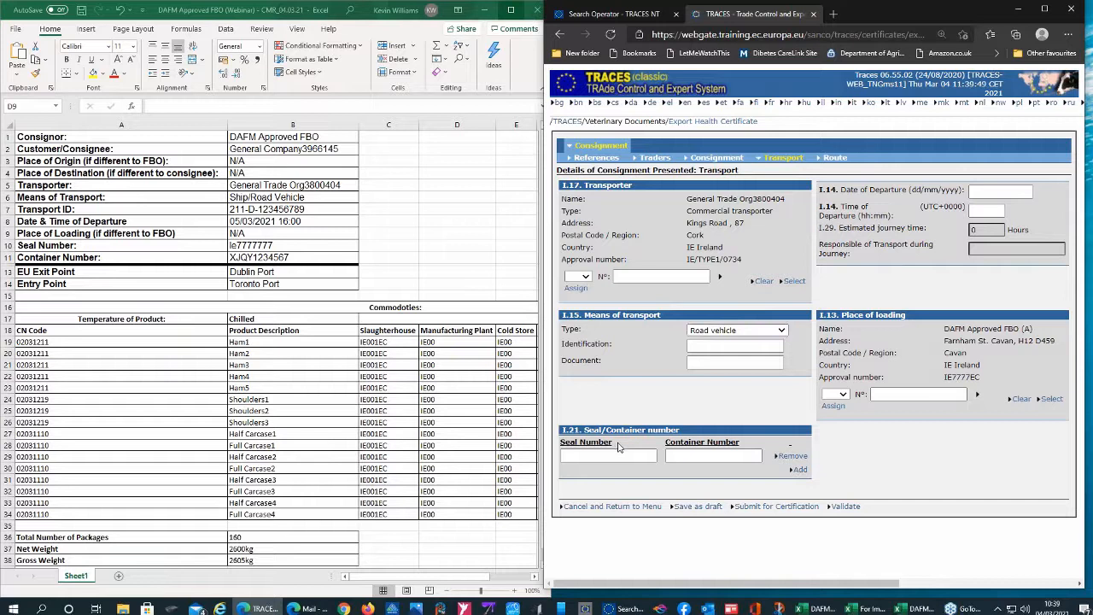
{"action": "left_click", "coordinate": [780, 337]}
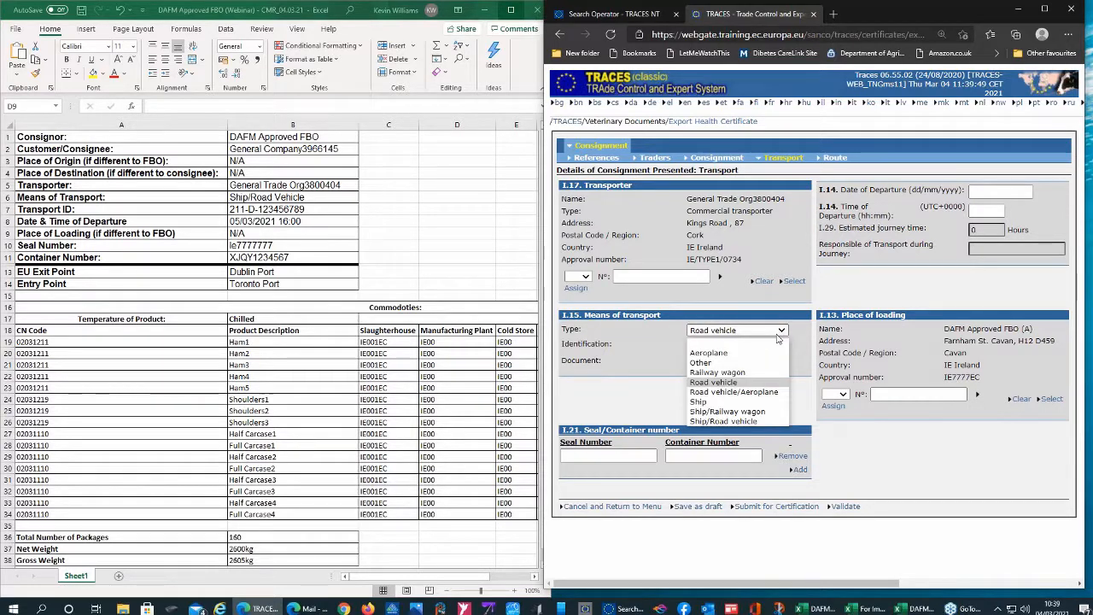
{"action": "key", "text": "Escape"}
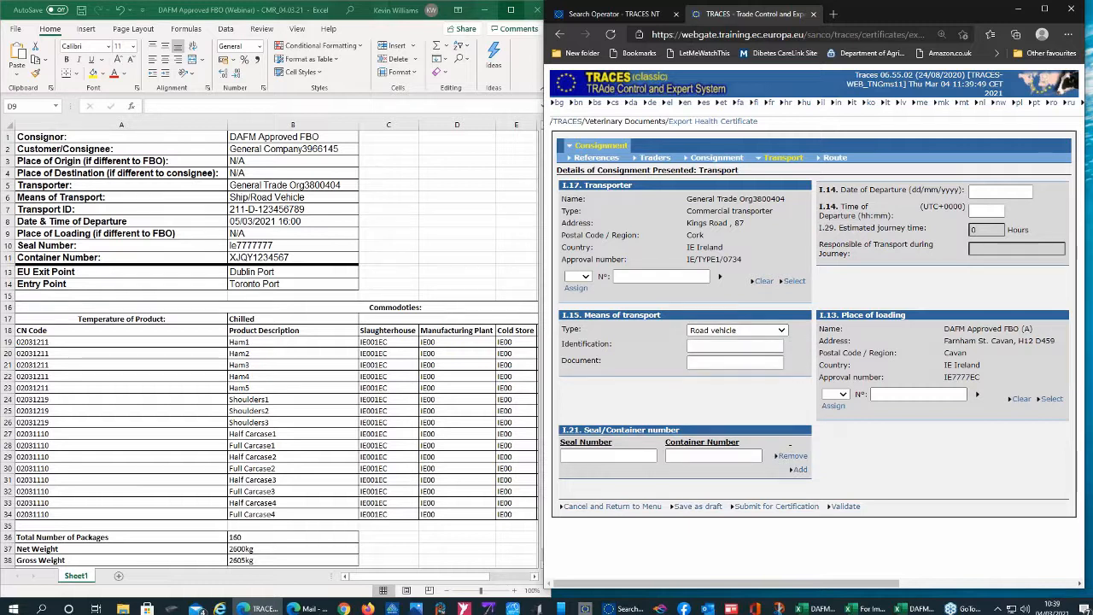
{"action": "left_click", "coordinate": [718, 425]}
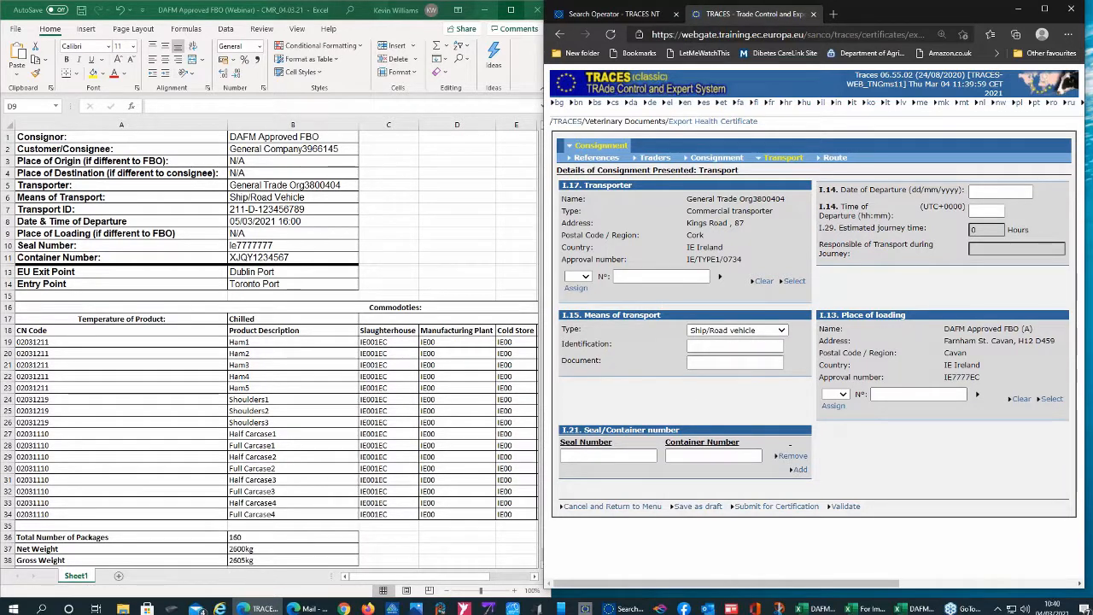
Enter 21 D 12345 as the transport identification and XJQY1234567 as the container number
{"action": "left_click", "coordinate": [734, 346]}
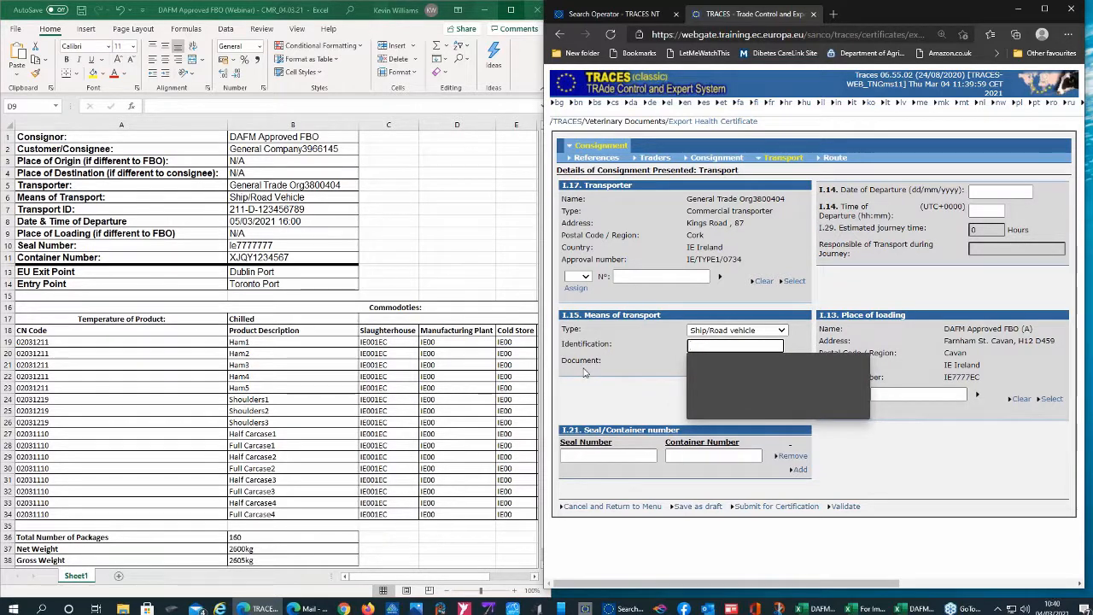
{"action": "type", "text": "21 D 12345"}
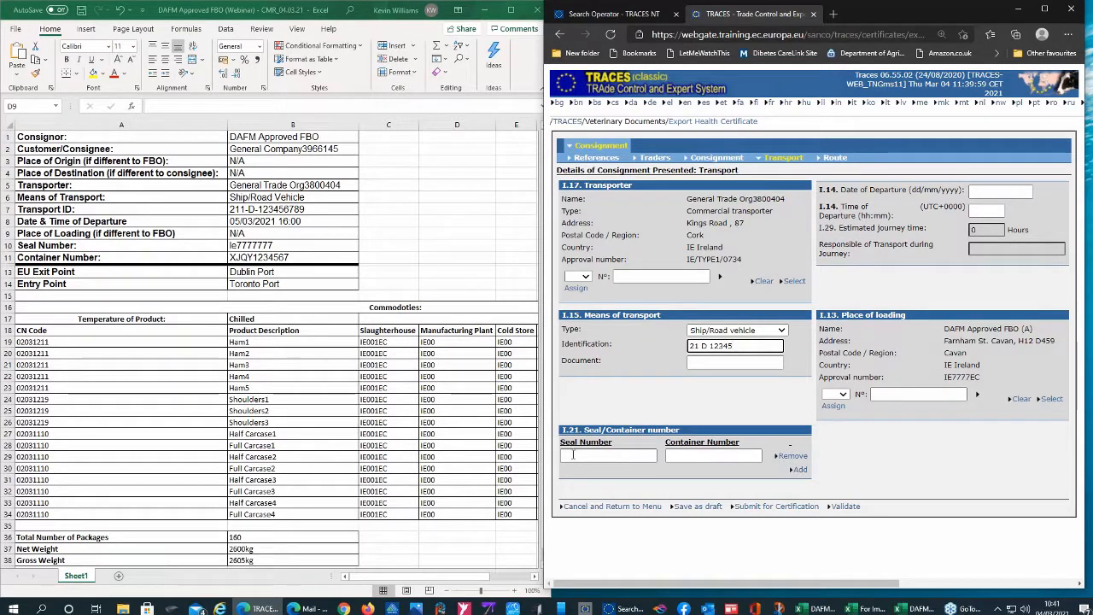
{"action": "left_click", "coordinate": [682, 457]}
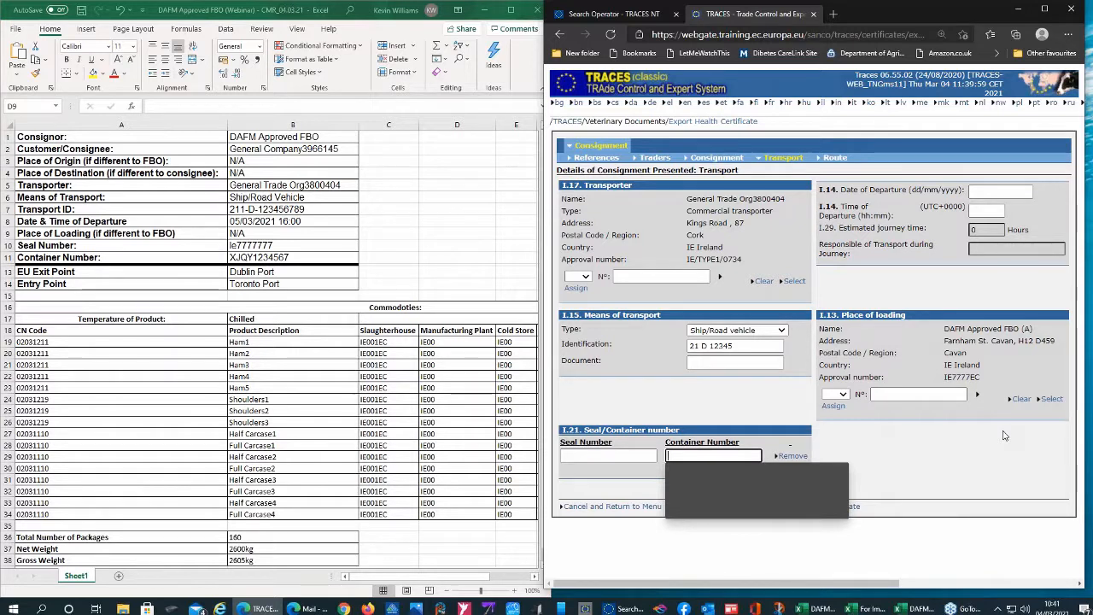
{"action": "type", "text": "XJQY1234567"}
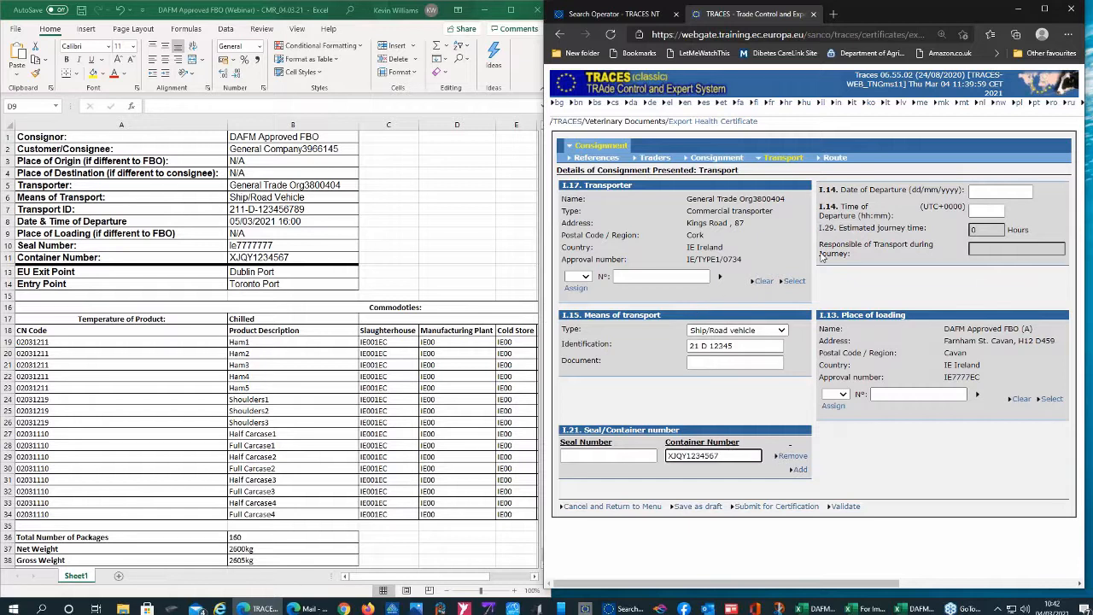
Set the departure date to 04/03/2021 and the departure time to 12:00, and open the consignment's route details
{"action": "left_click", "coordinate": [987, 191]}
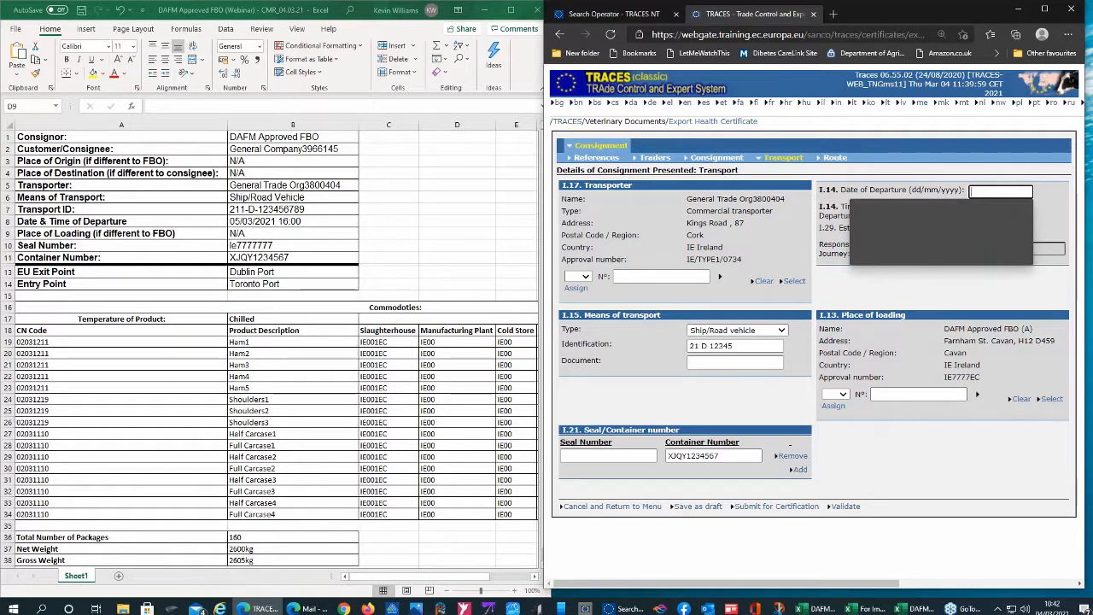
{"action": "type", "text": "04/"}
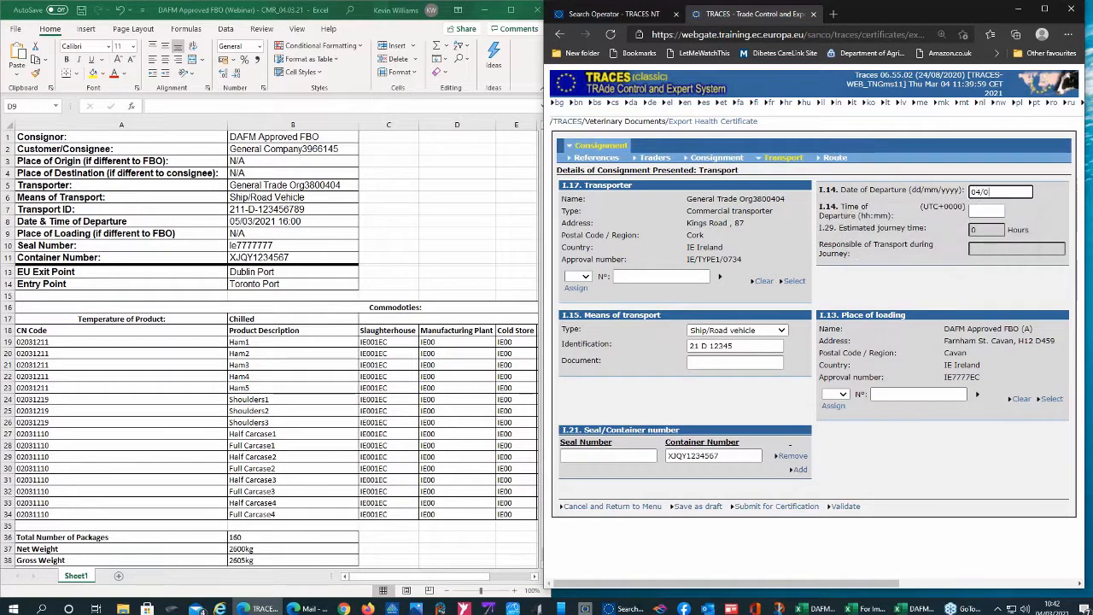
{"action": "type", "text": "03/2021"}
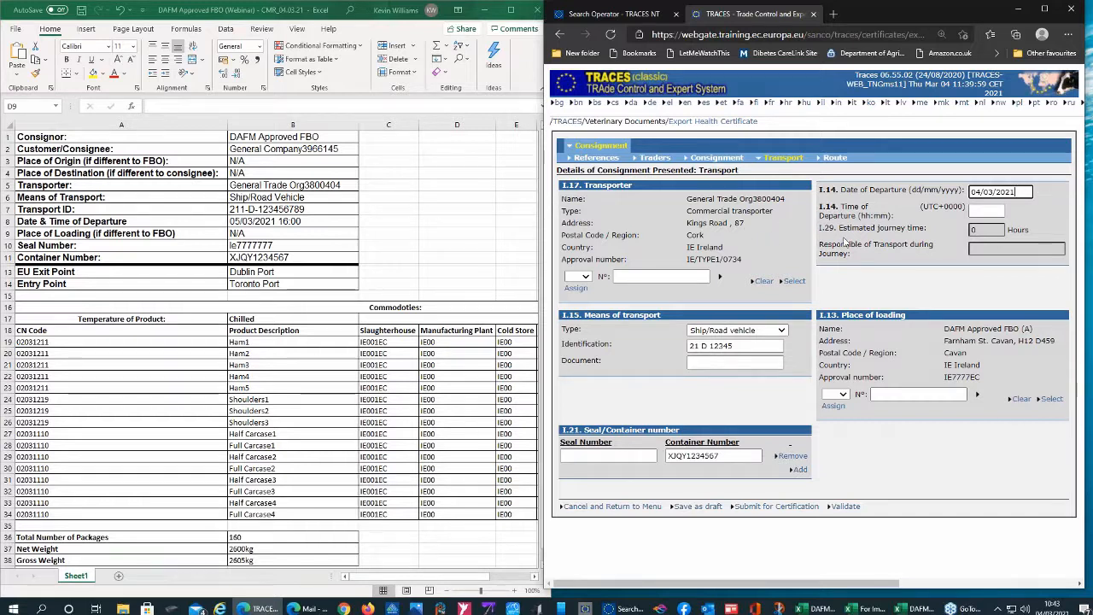
{"action": "left_click", "coordinate": [976, 212]}
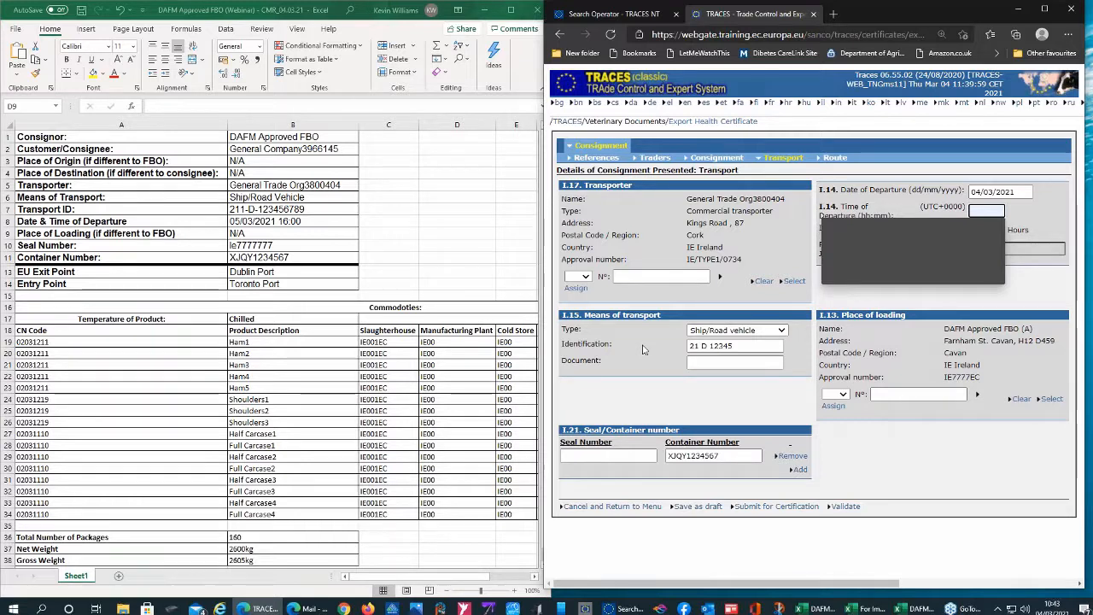
{"action": "type", "text": "12"}
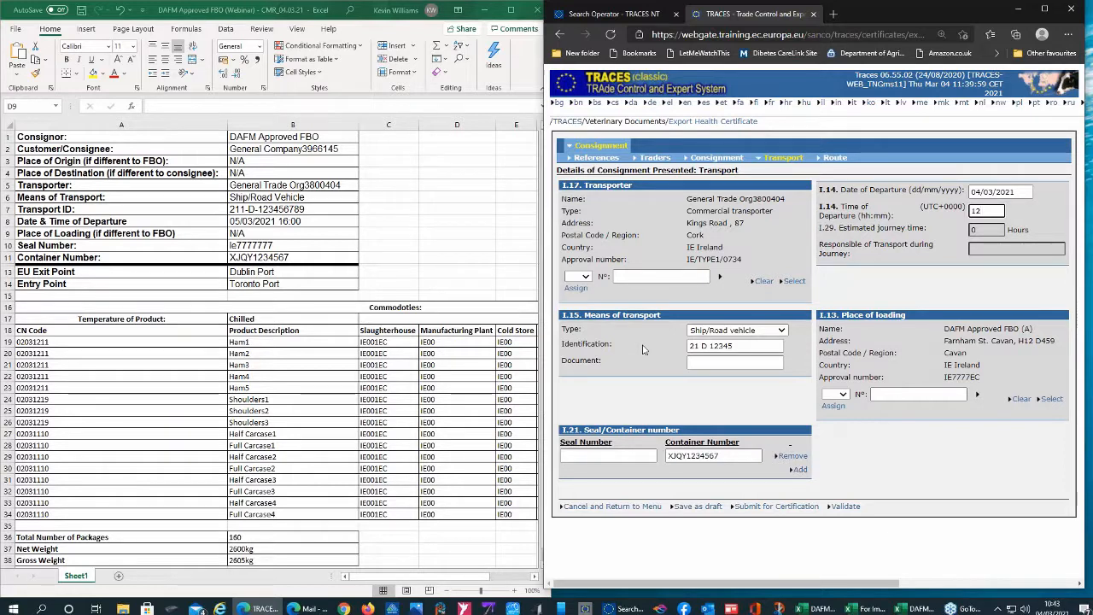
{"action": "type", "text": ":00"}
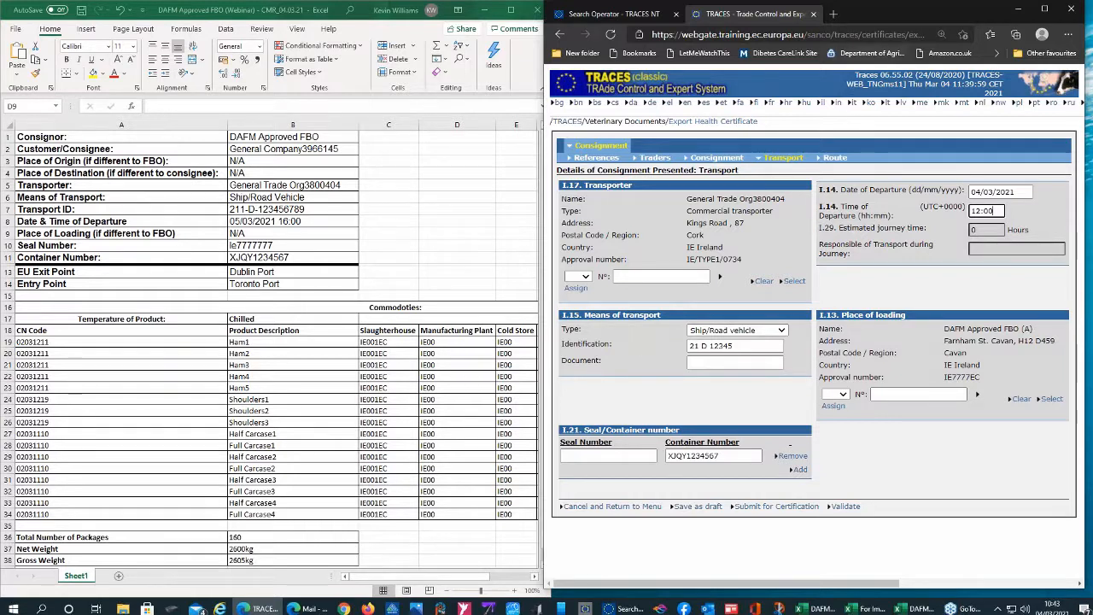
{"action": "left_click", "coordinate": [784, 161]}
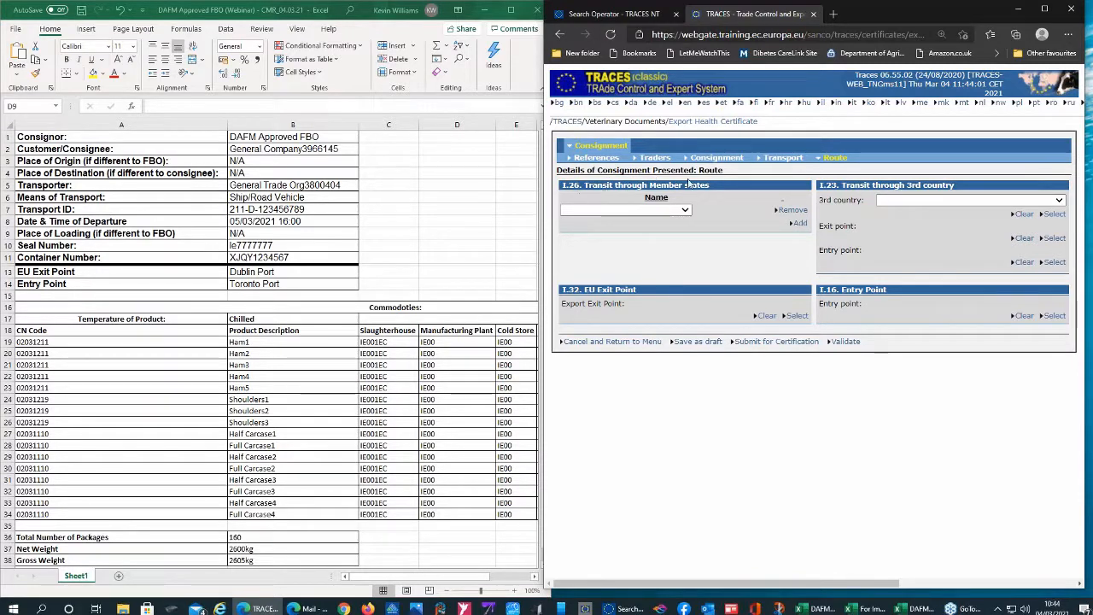
{"action": "left_click", "coordinate": [686, 211]}
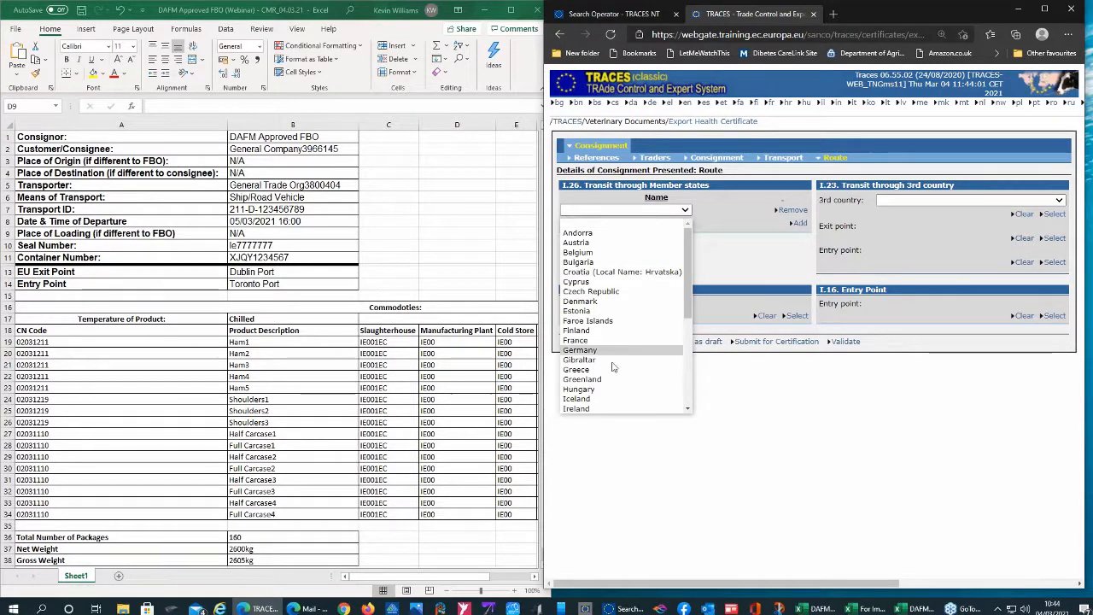
{"action": "scroll", "coordinate": [602, 353], "scroll_direction": "down", "scroll_amount": 1}
{"action": "scroll", "coordinate": [603, 353], "scroll_direction": "down", "scroll_amount": 5}
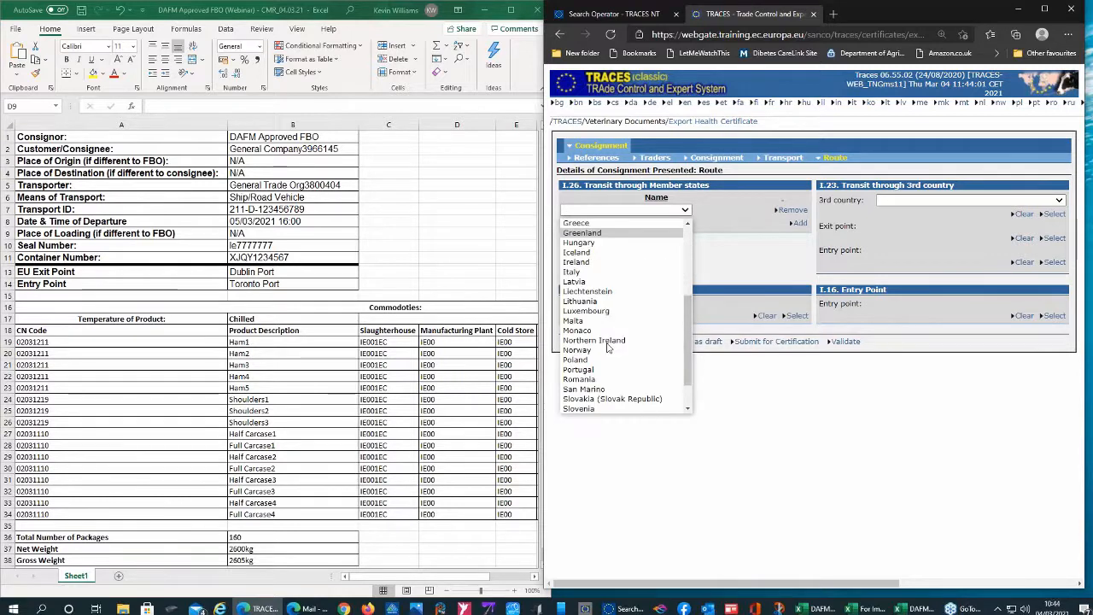
{"action": "left_click", "coordinate": [580, 318]}
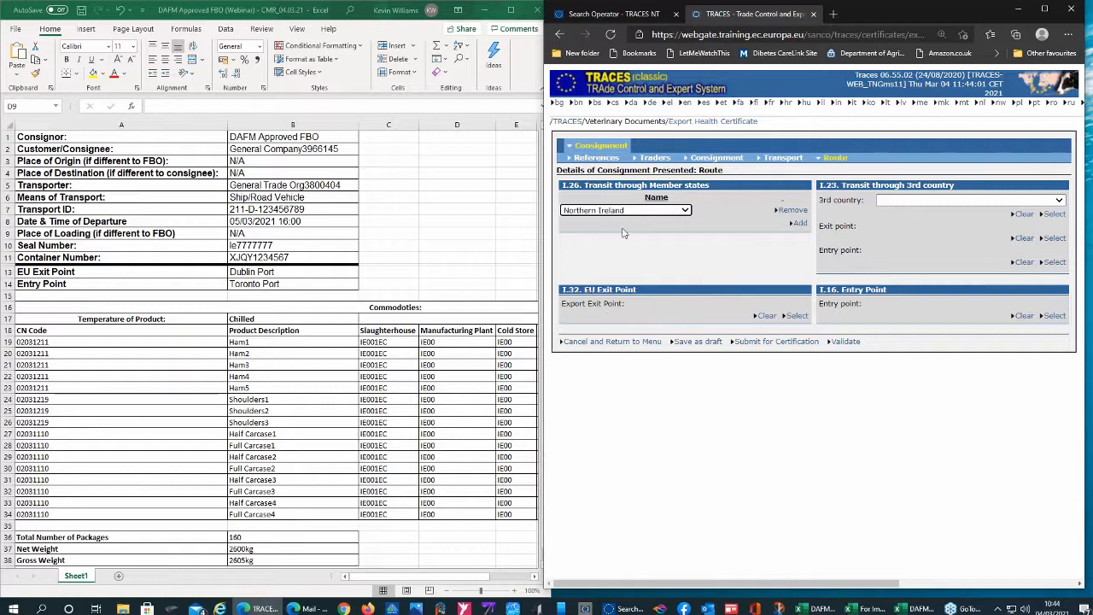
{"action": "left_click", "coordinate": [685, 211]}
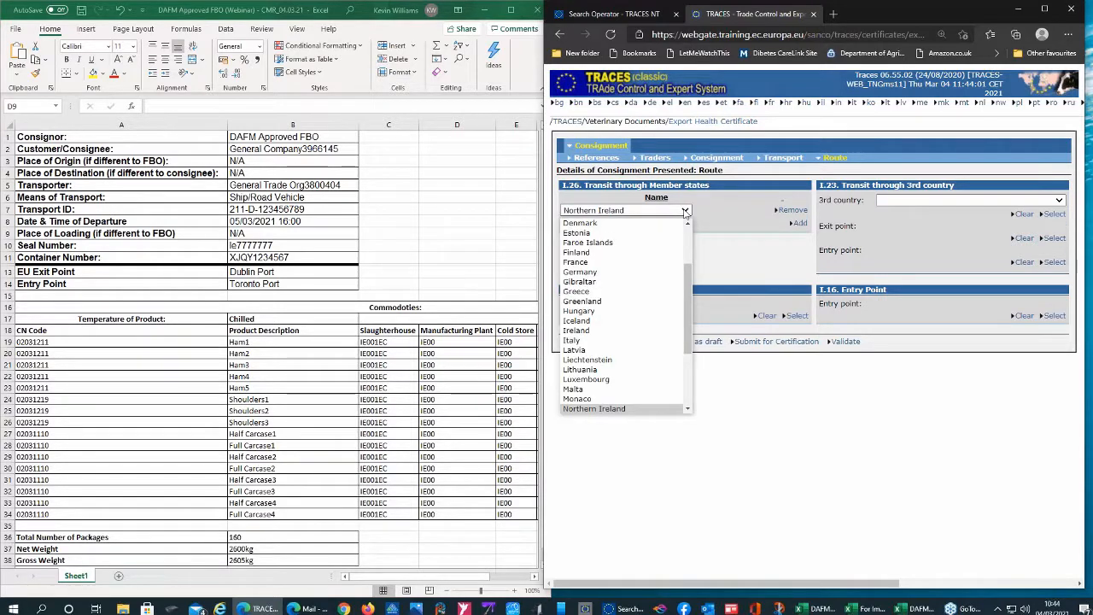
{"action": "scroll", "coordinate": [685, 252], "scroll_direction": "up", "scroll_amount": 2}
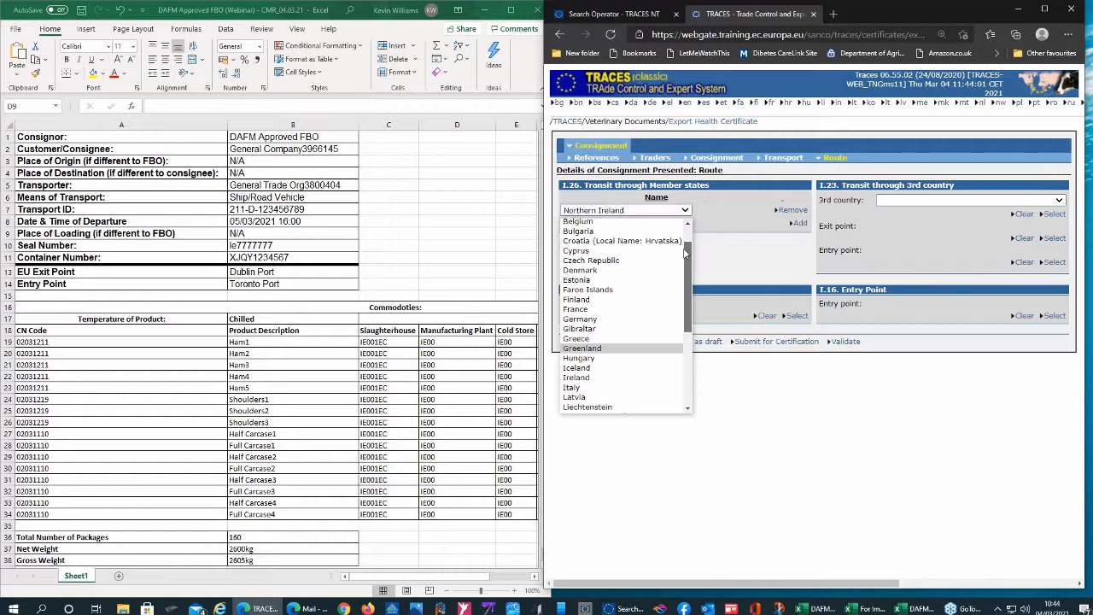
{"action": "left_click", "coordinate": [675, 346]}
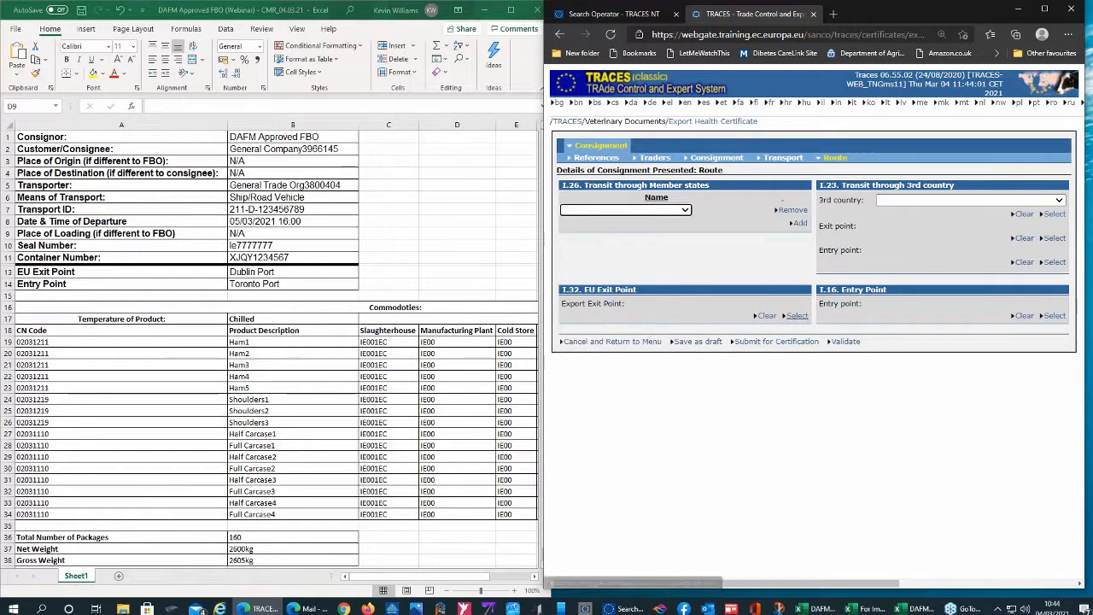
Find Dublin Port among the authorities in Ireland and assign it as the consignment's EU exit point
{"action": "left_click", "coordinate": [796, 316]}
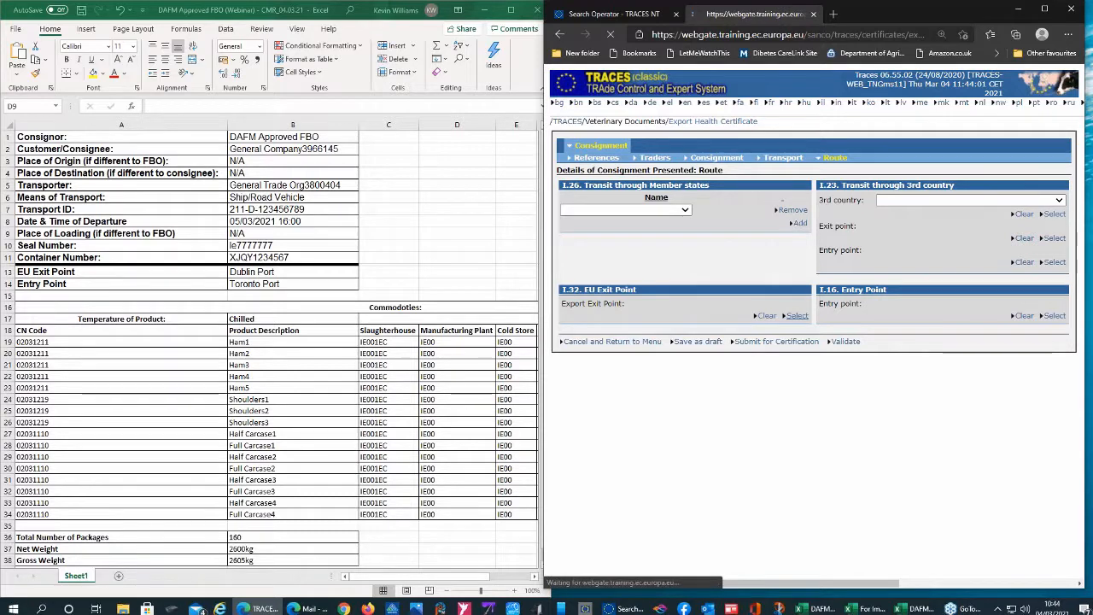
{"action": "left_click", "coordinate": [748, 200]}
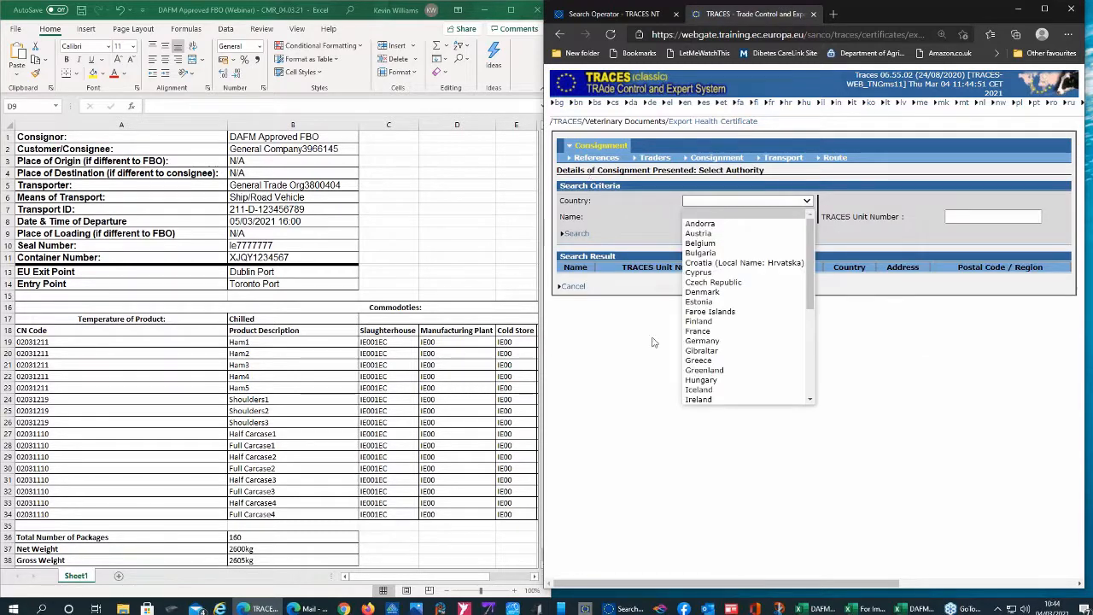
{"action": "left_click", "coordinate": [701, 390]}
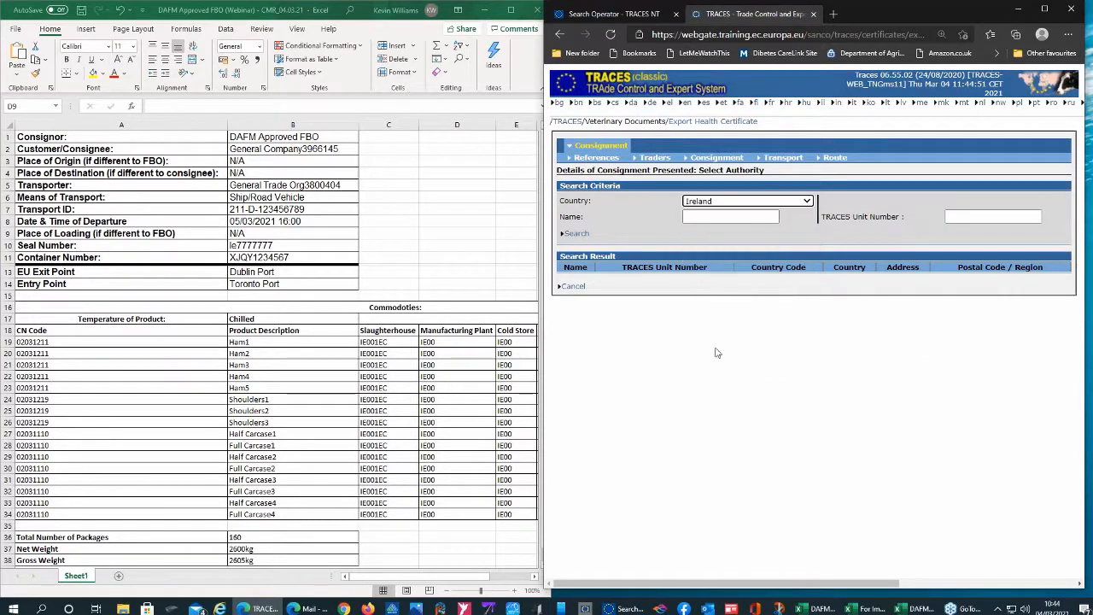
{"action": "left_click", "coordinate": [705, 216]}
{"action": "type", "text": "du"}
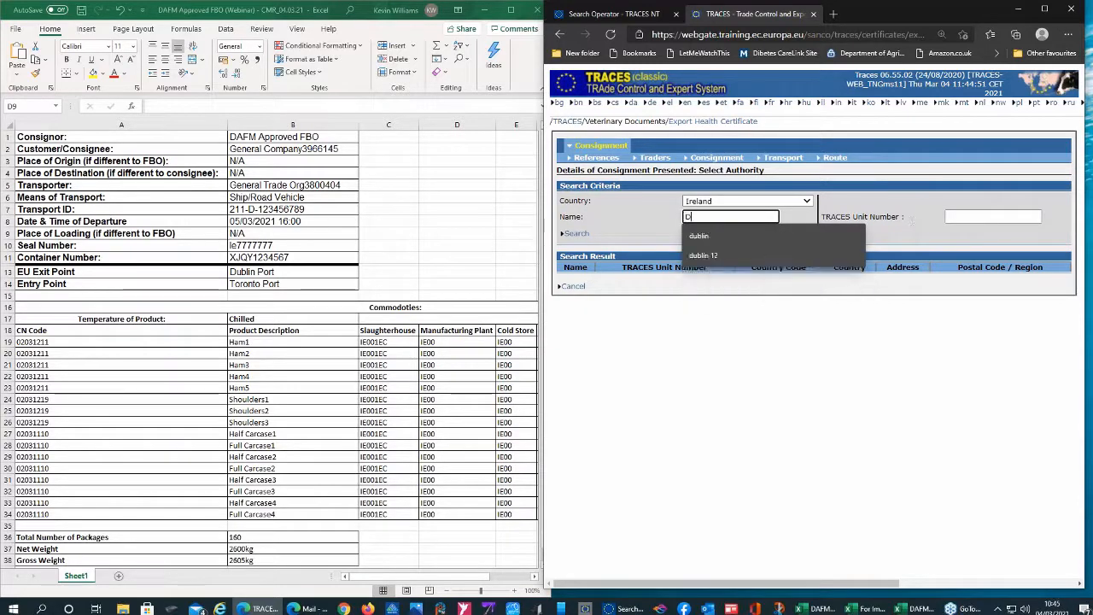
{"action": "left_click", "coordinate": [718, 233]}
{"action": "left_click", "coordinate": [578, 235]}
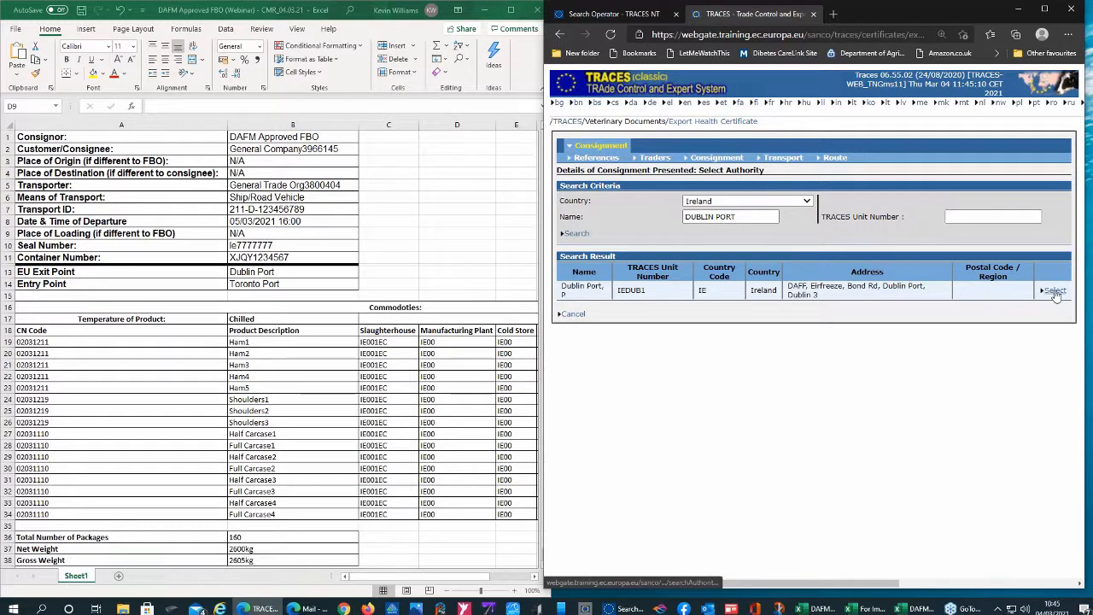
{"action": "left_click", "coordinate": [1055, 291]}
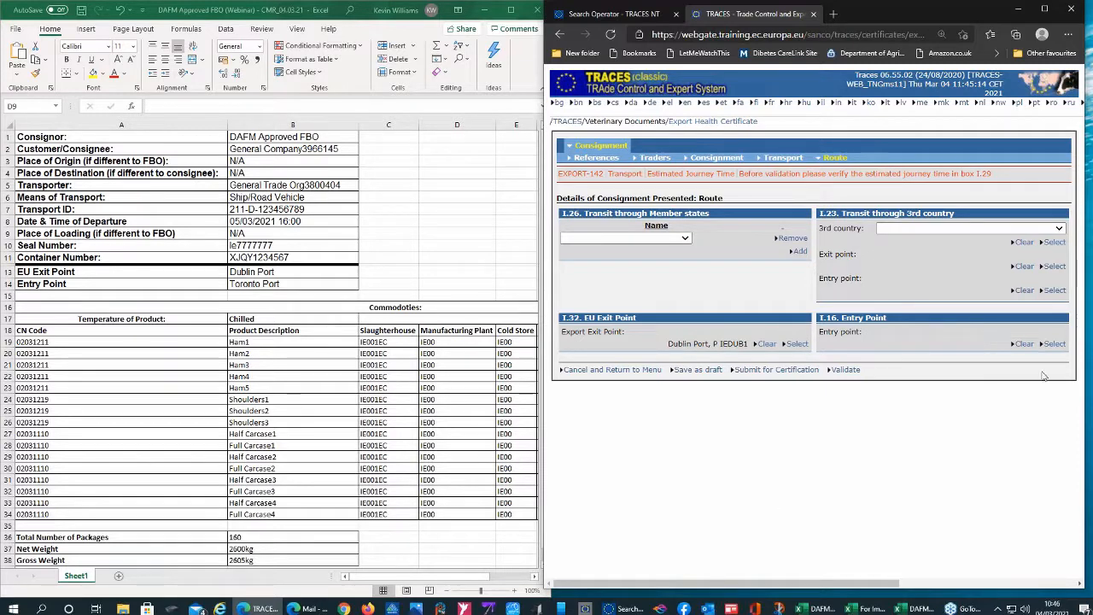
Search the authorities in Canada for TORONTO and assign Toronto Port as the consignment's entry point
{"action": "left_click", "coordinate": [1057, 346]}
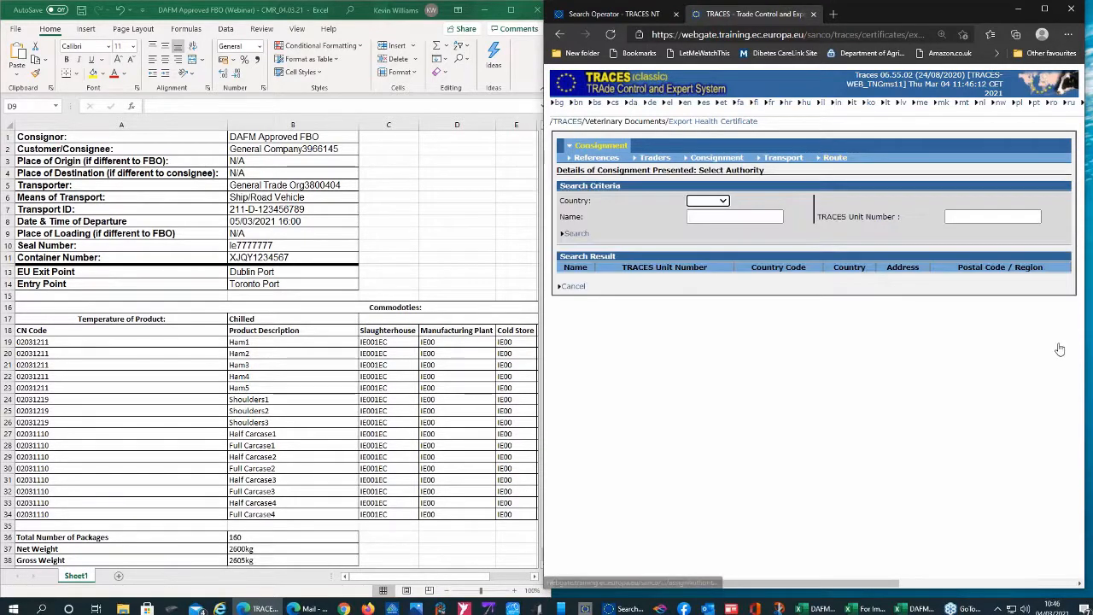
{"action": "left_click", "coordinate": [725, 201]}
{"action": "left_click", "coordinate": [707, 215]}
{"action": "left_click", "coordinate": [735, 216]}
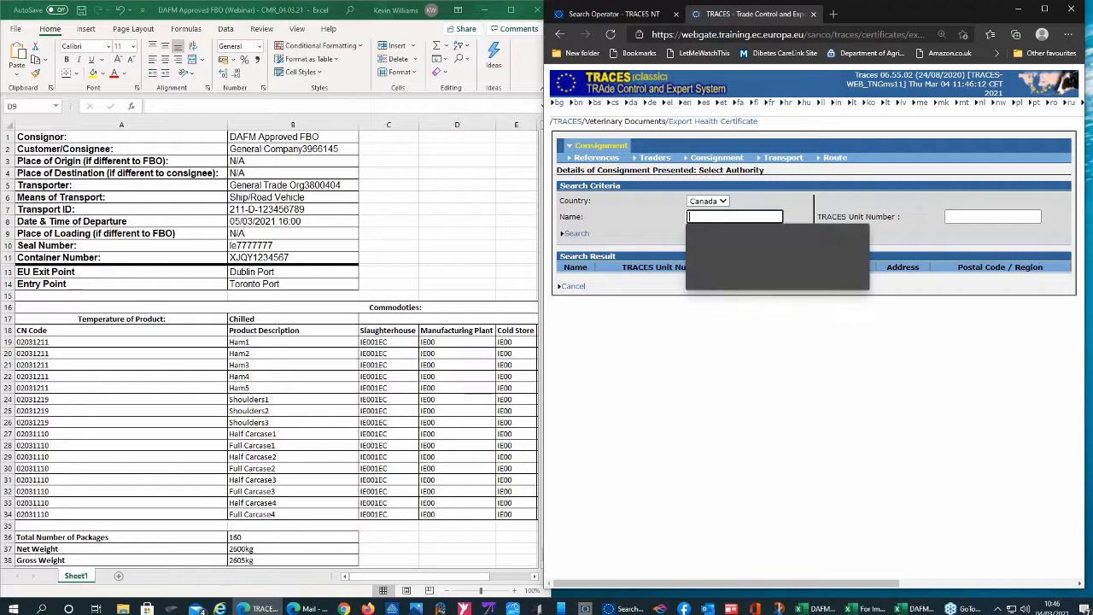
{"action": "type", "text": "T"}
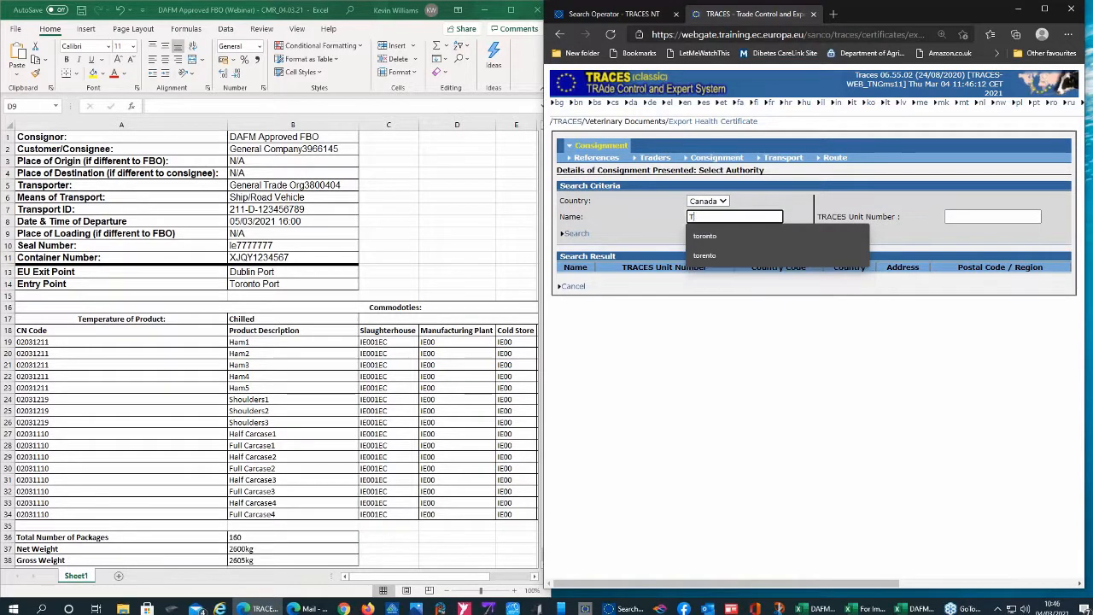
{"action": "type", "text": "ORON"}
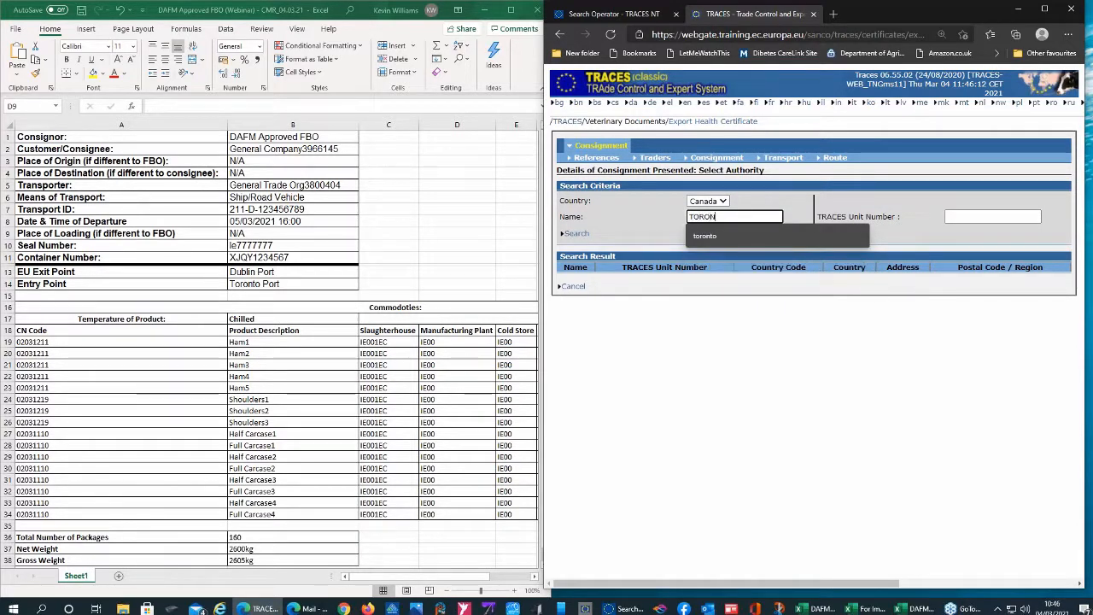
{"action": "type", "text": "TO"}
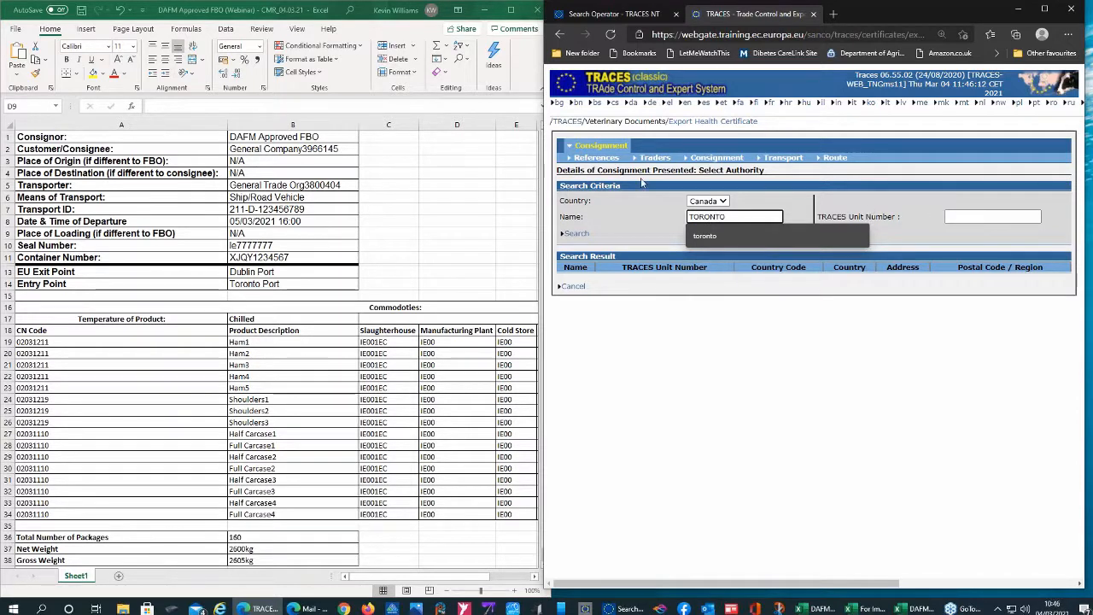
{"action": "left_click", "coordinate": [578, 240]}
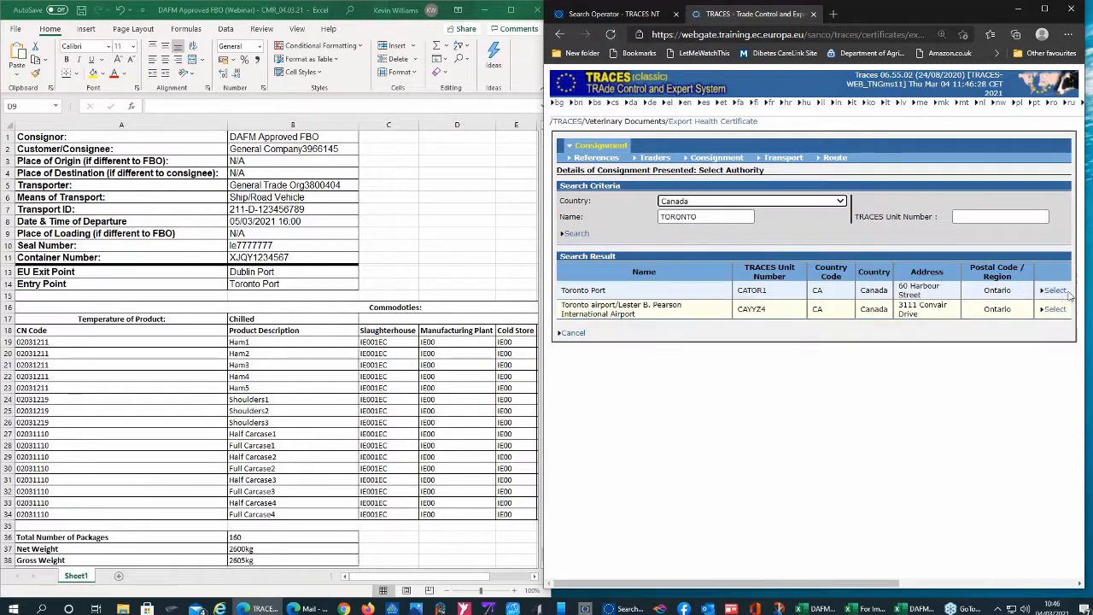
{"action": "left_click", "coordinate": [1063, 292]}
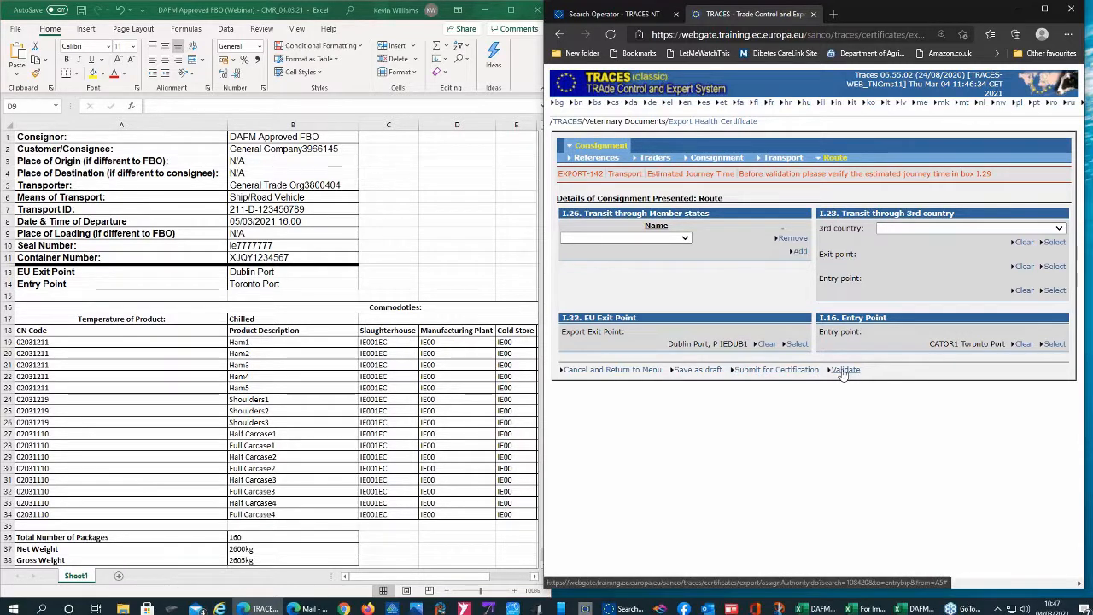
Try to submit the consignment for certification, and set its total number of packages to 160
{"action": "left_click", "coordinate": [752, 373]}
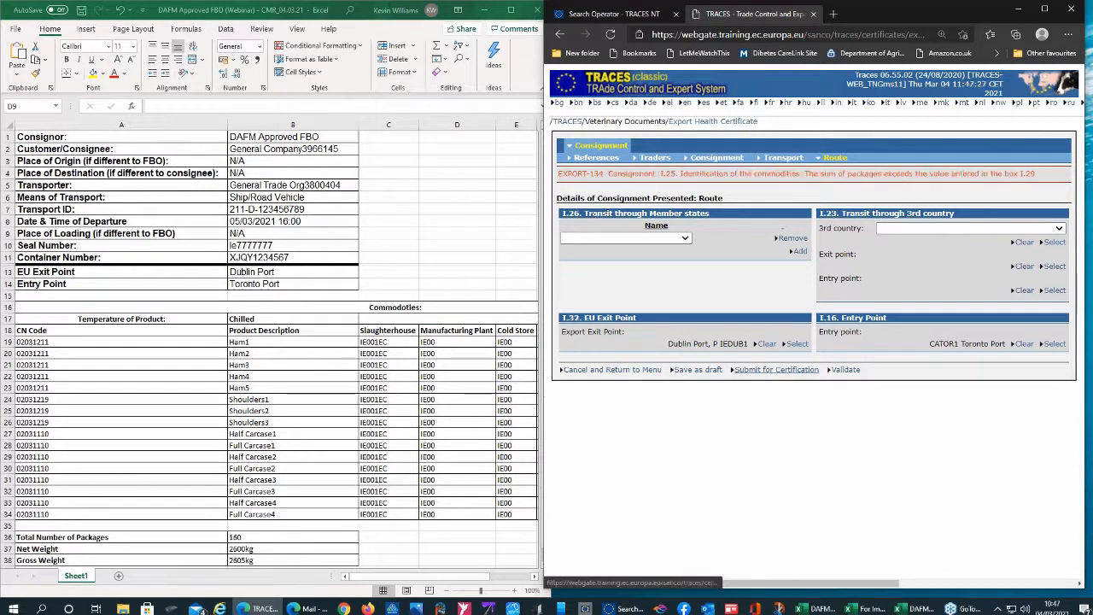
{"action": "left_click", "coordinate": [755, 372]}
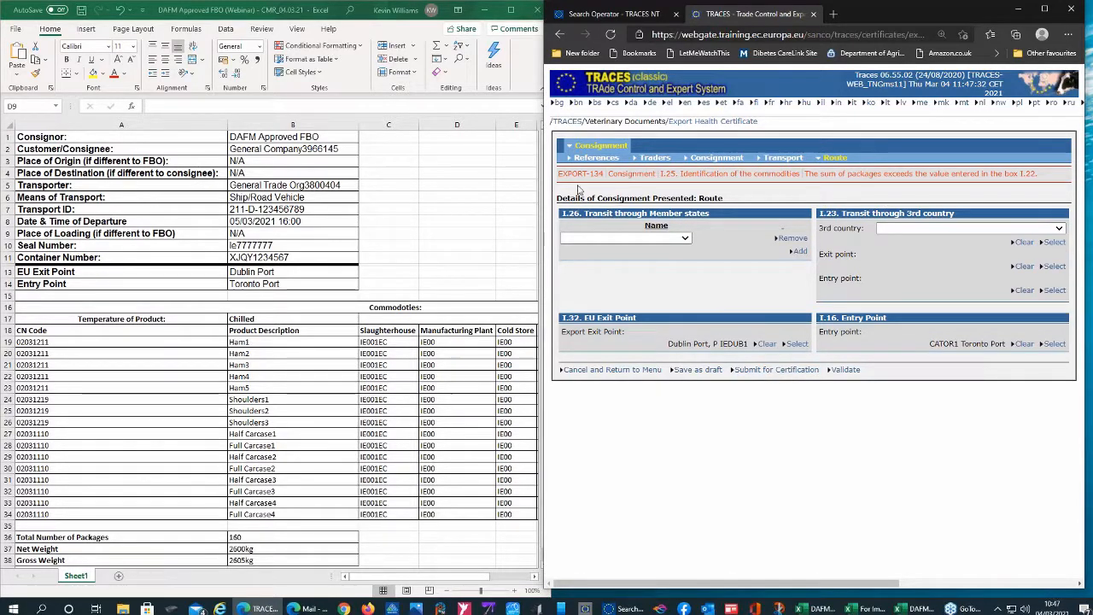
{"action": "left_click", "coordinate": [717, 159]}
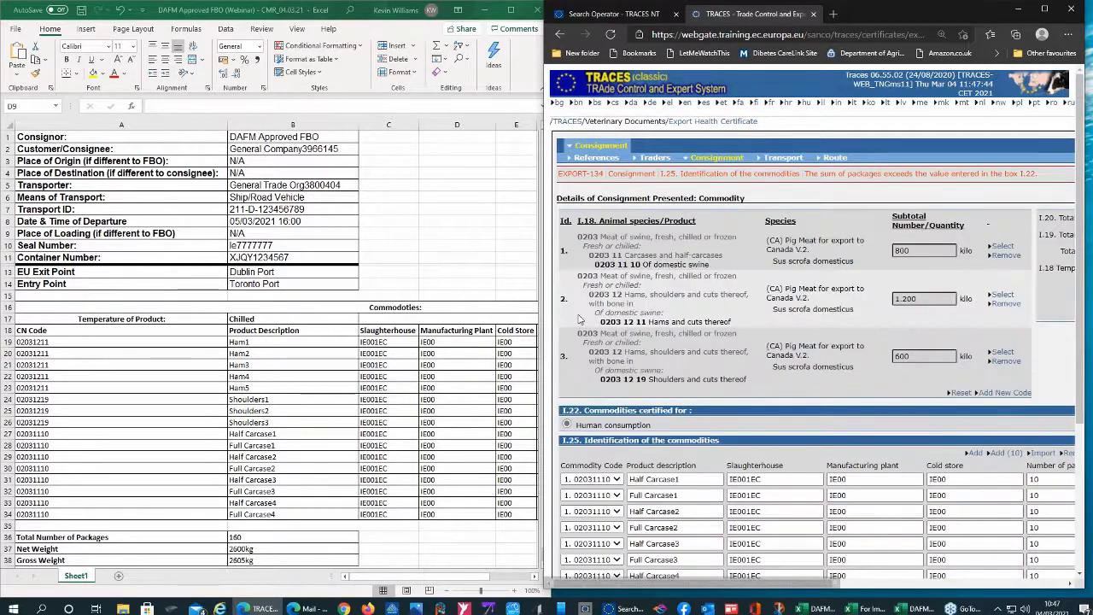
{"action": "scroll", "coordinate": [578, 319], "scroll_direction": "down", "scroll_amount": 3}
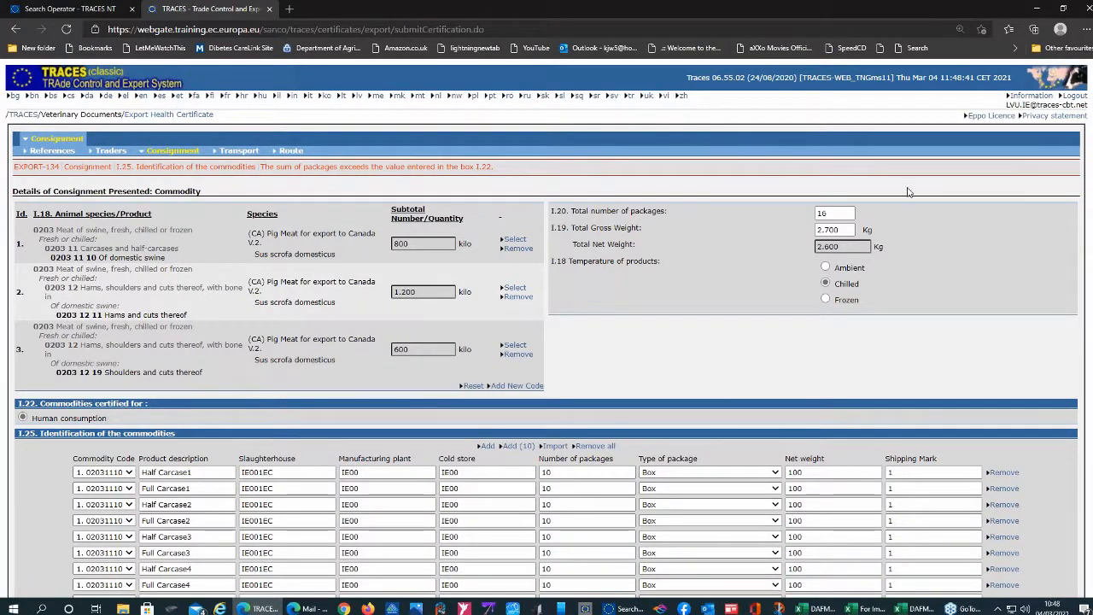
{"action": "left_click", "coordinate": [843, 212]}
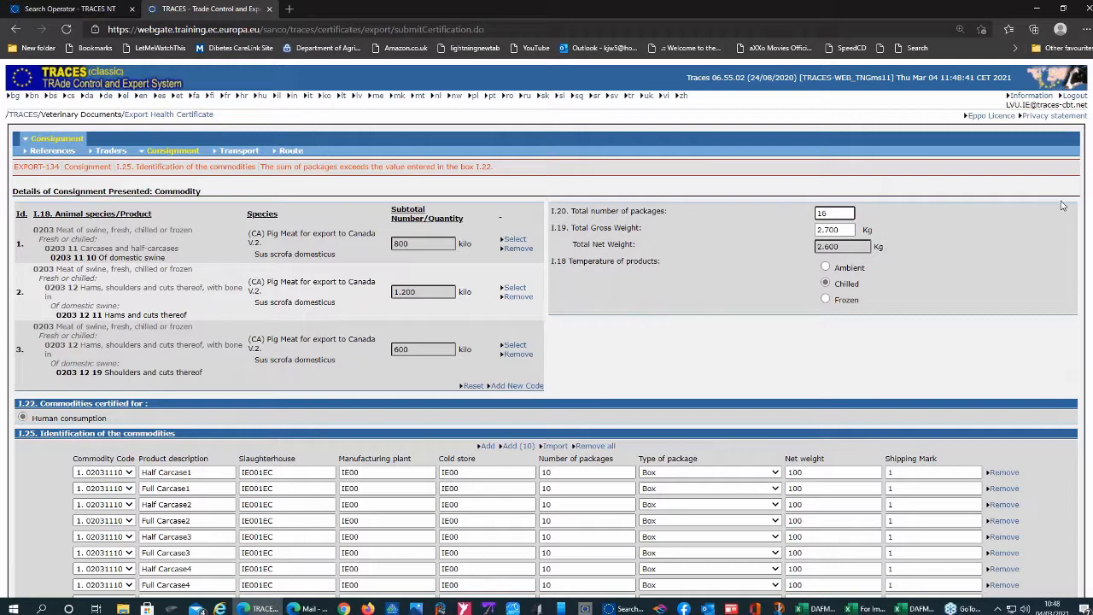
{"action": "type", "text": "0"}
Submit the consignment for certification, signing with the account password reused for all subsequent signatures, and decline saving the password in the browser
{"action": "scroll", "coordinate": [216, 204], "scroll_direction": "down", "scroll_amount": 1}
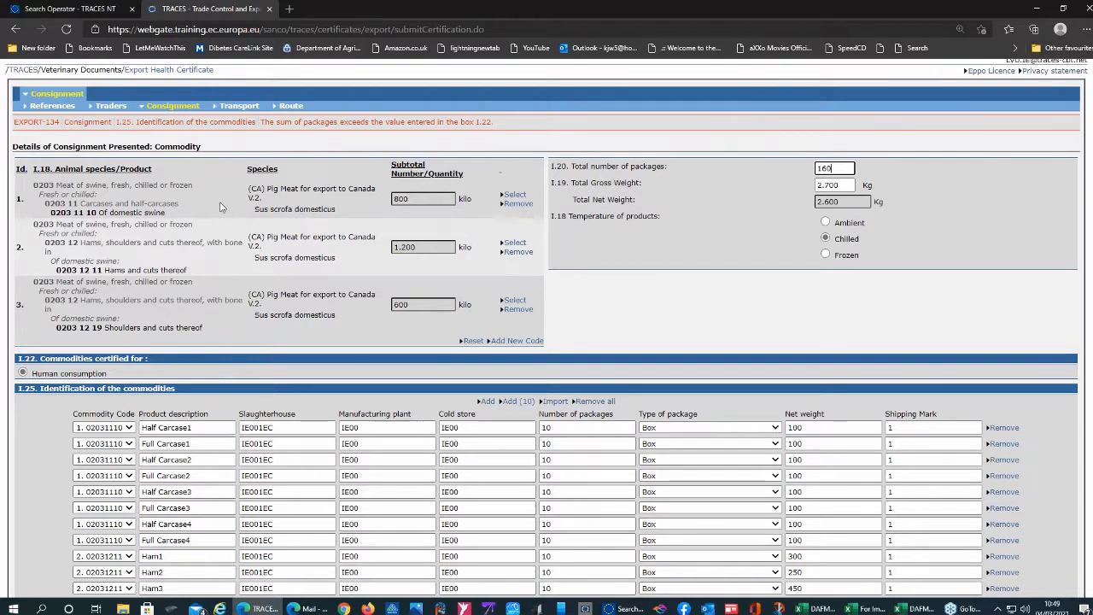
{"action": "scroll", "coordinate": [219, 207], "scroll_direction": "down", "scroll_amount": 3}
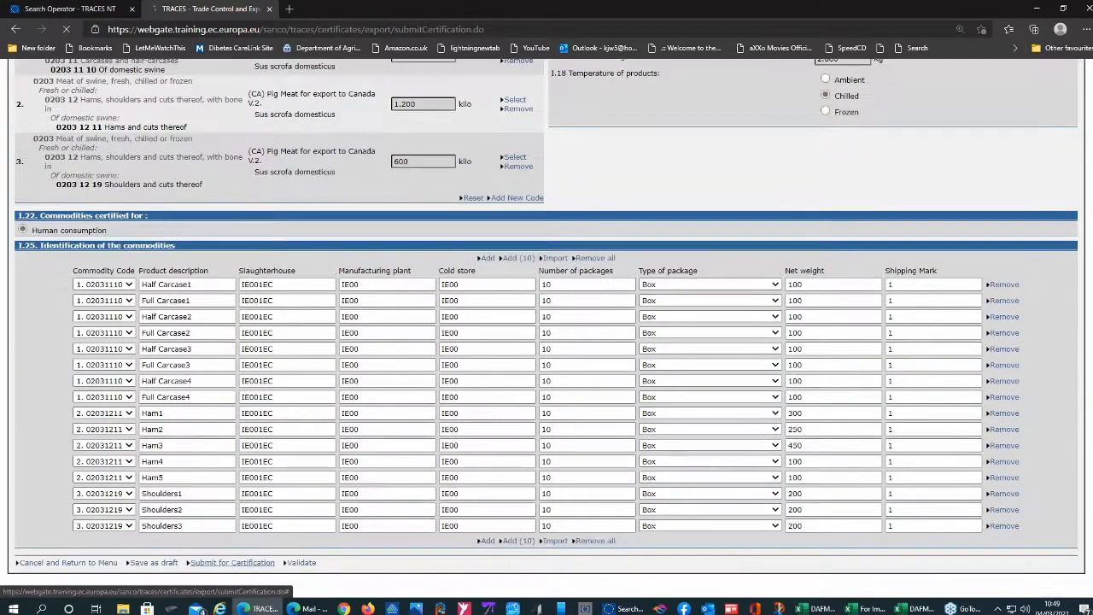
{"action": "left_click", "coordinate": [265, 570]}
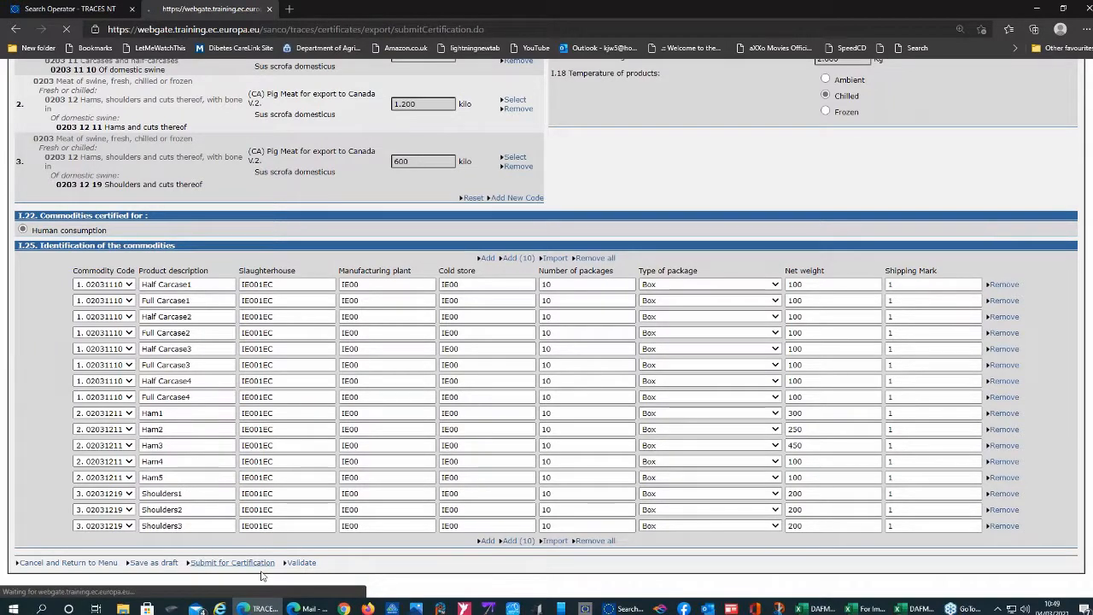
{"action": "type", "text": "****"}
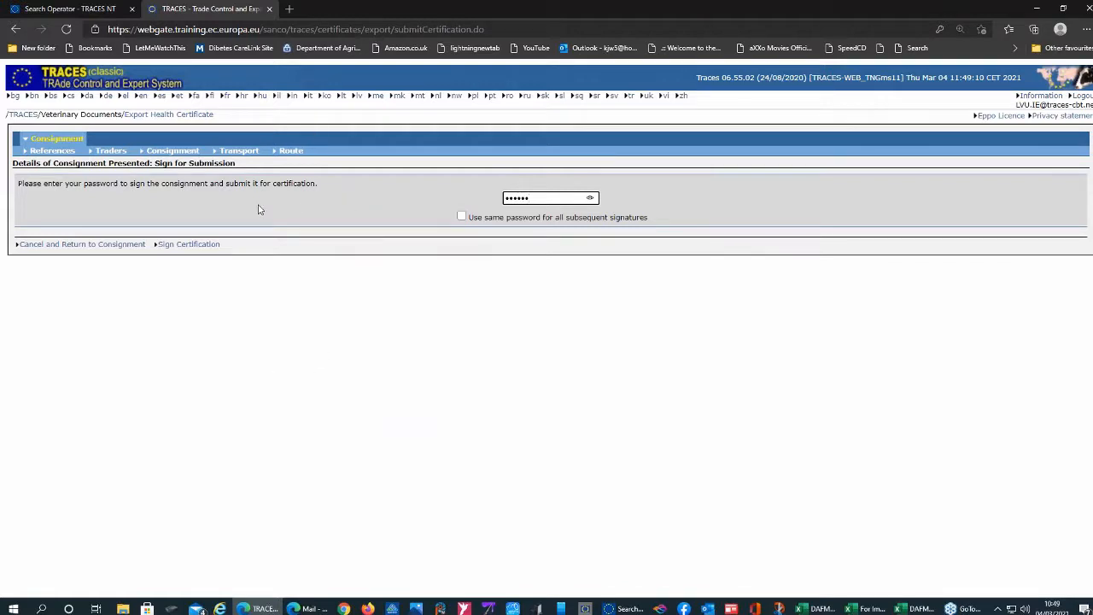
{"action": "left_click", "coordinate": [461, 218]}
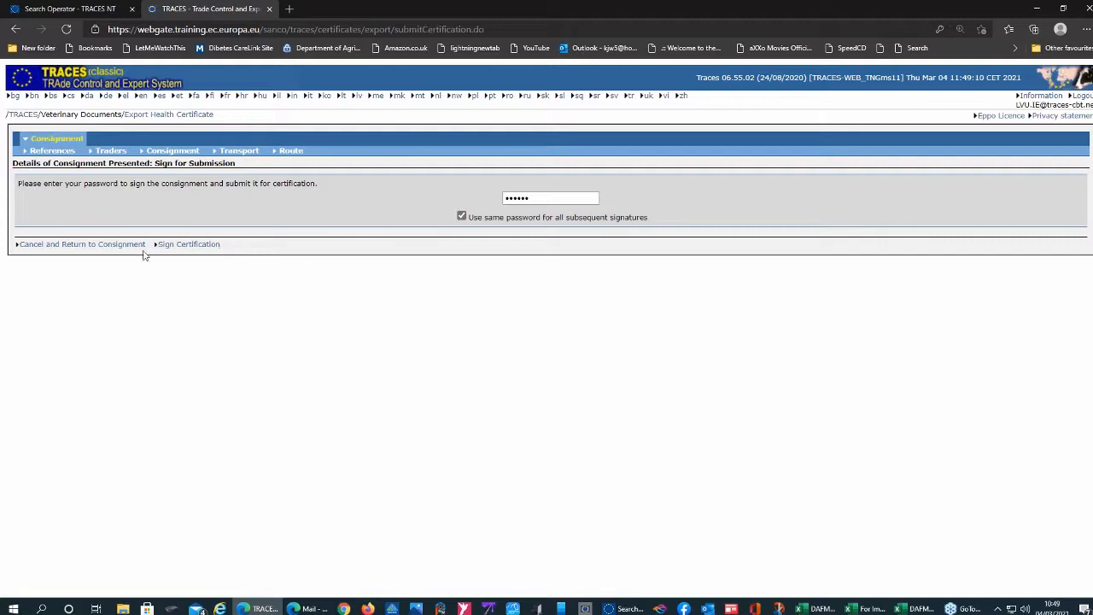
{"action": "left_click", "coordinate": [189, 246]}
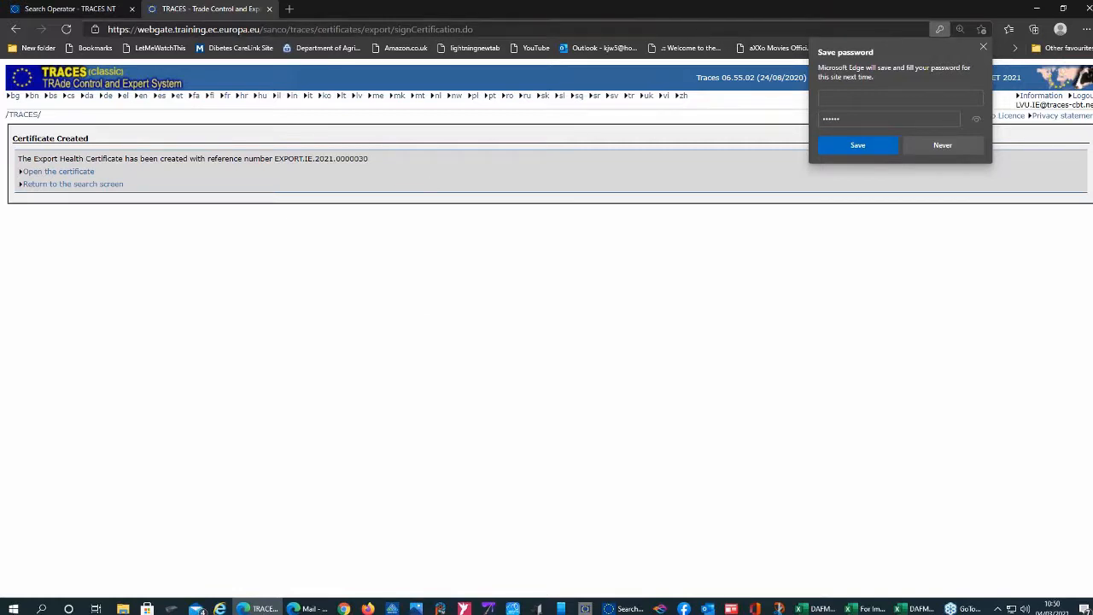
{"action": "left_click", "coordinate": [943, 147]}
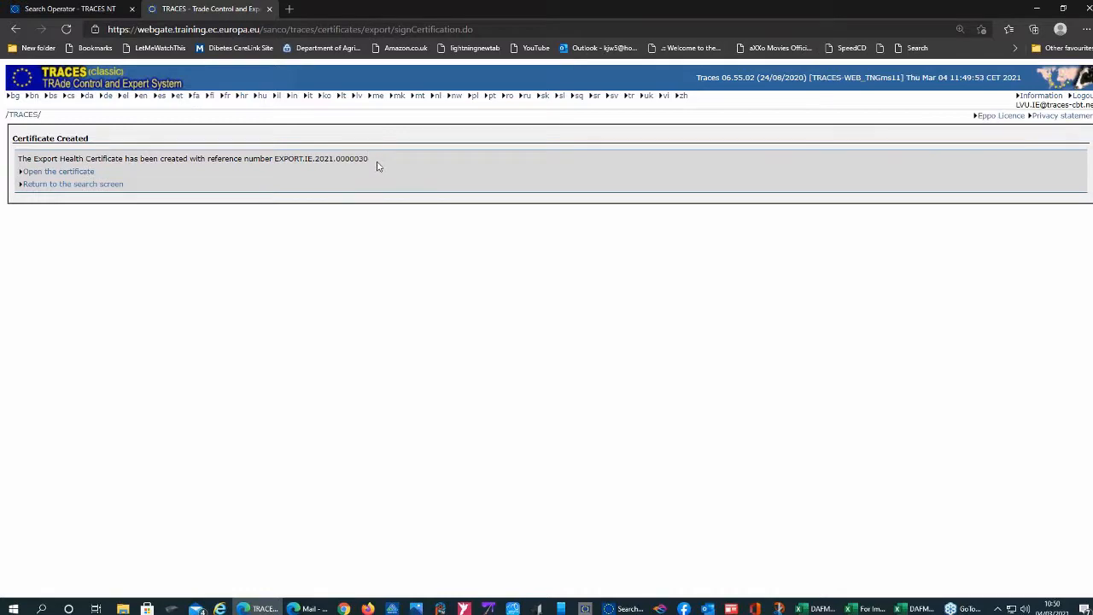
Open the newly created certificate to view its references, and return to the export health certificate search
{"action": "left_click", "coordinate": [54, 173]}
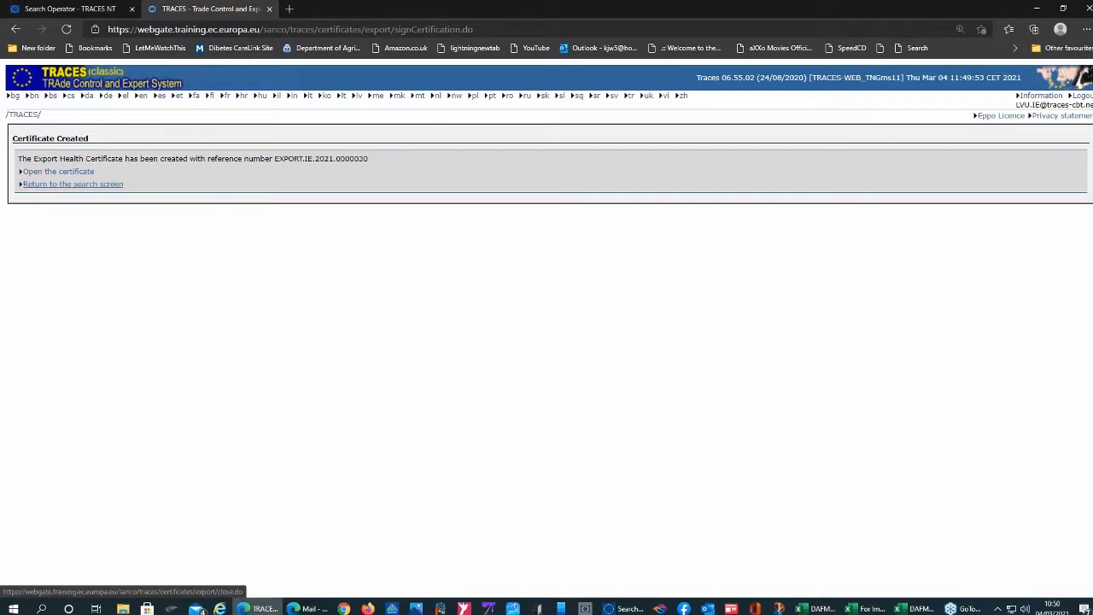
{"action": "left_click", "coordinate": [66, 173]}
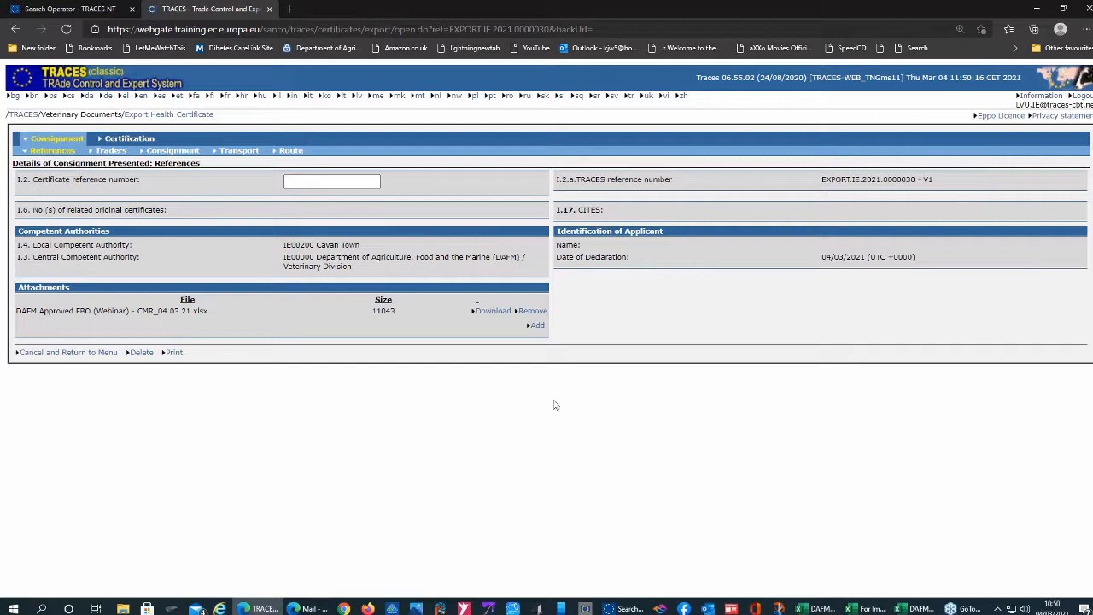
{"action": "left_click", "coordinate": [64, 359]}
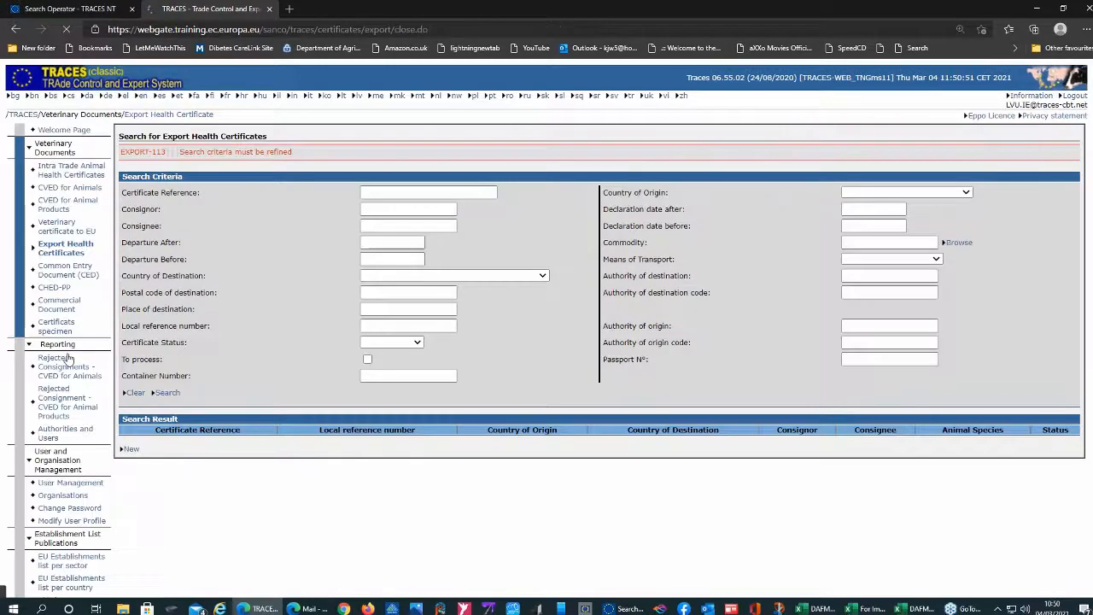
Place the browser beside the spreadsheet, search the export health certificates for the consignor "dafm approved", and enlarge the window to view the list
{"action": "left_click", "coordinate": [409, 209]}
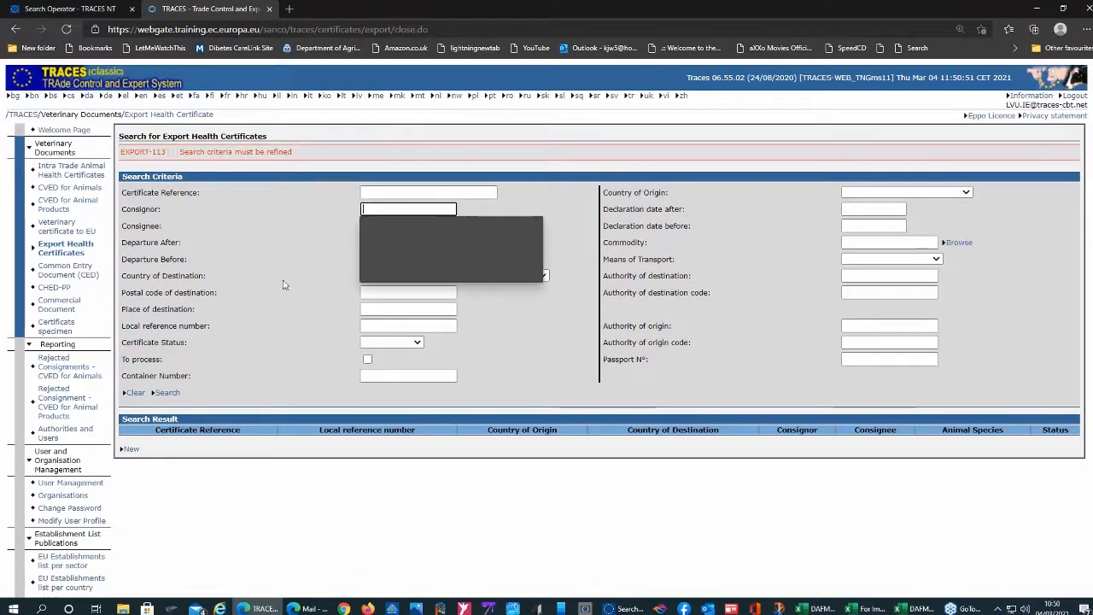
{"action": "double_click", "coordinate": [568, 8]}
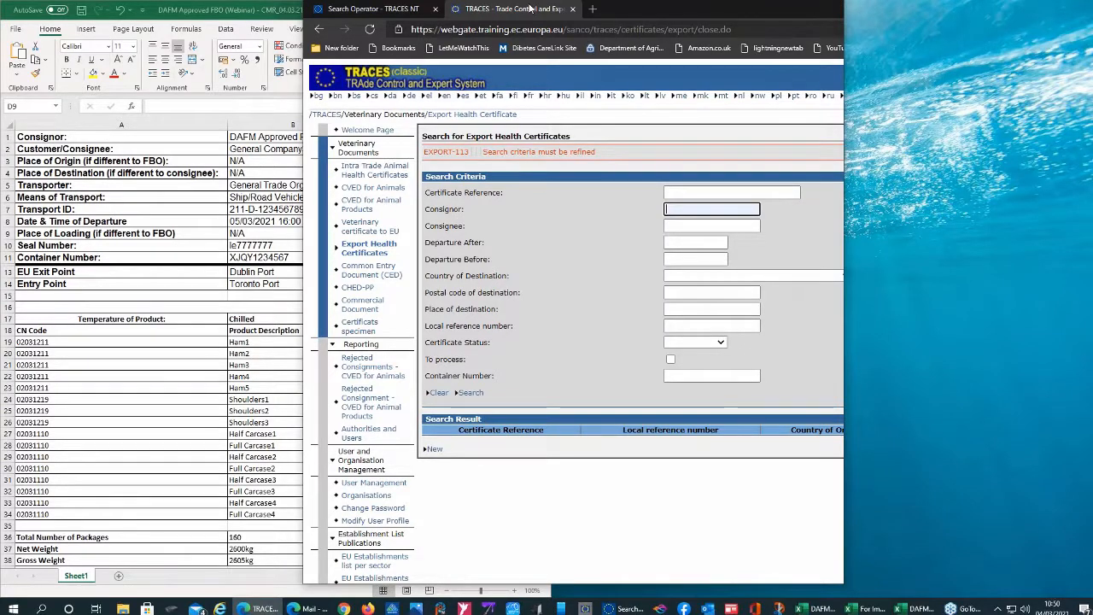
{"action": "key", "text": "super+Left"}
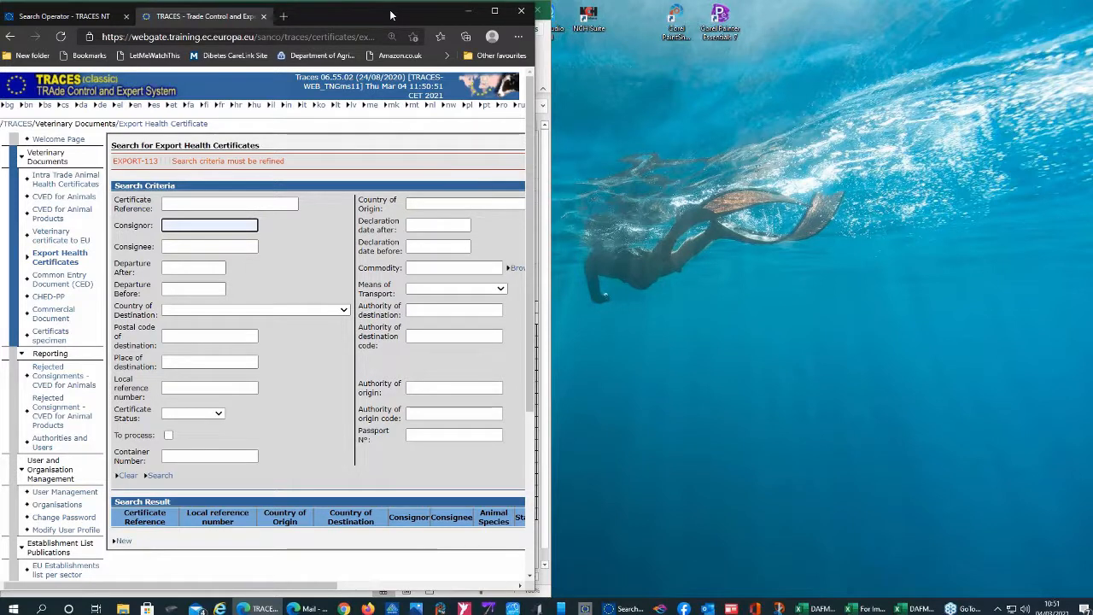
{"action": "key", "text": "super+Right"}
{"action": "type", "text": "dafm approved"}
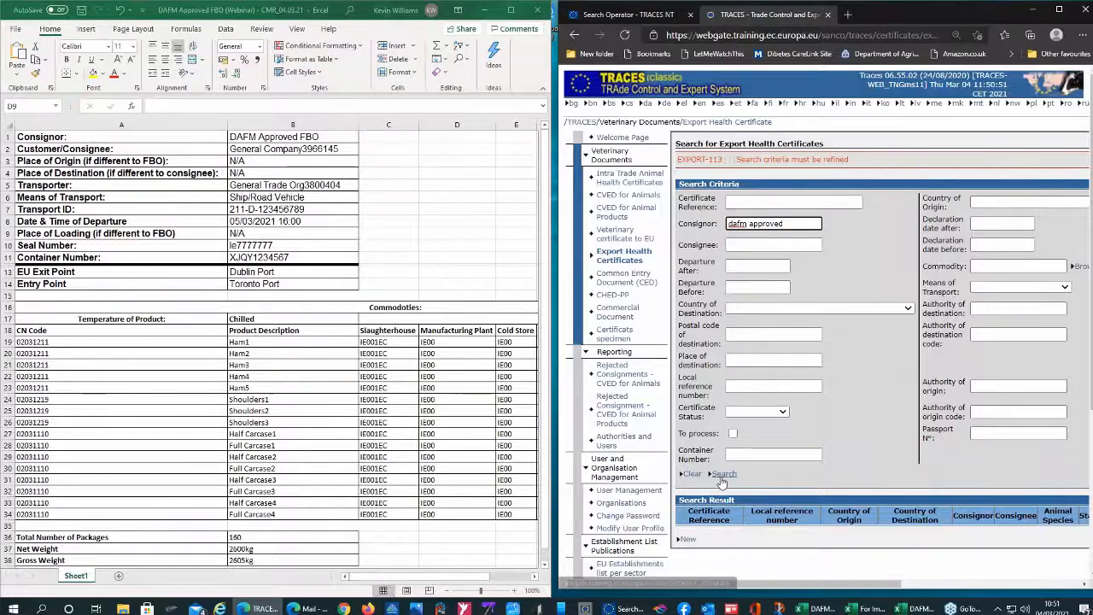
{"action": "left_click", "coordinate": [721, 477]}
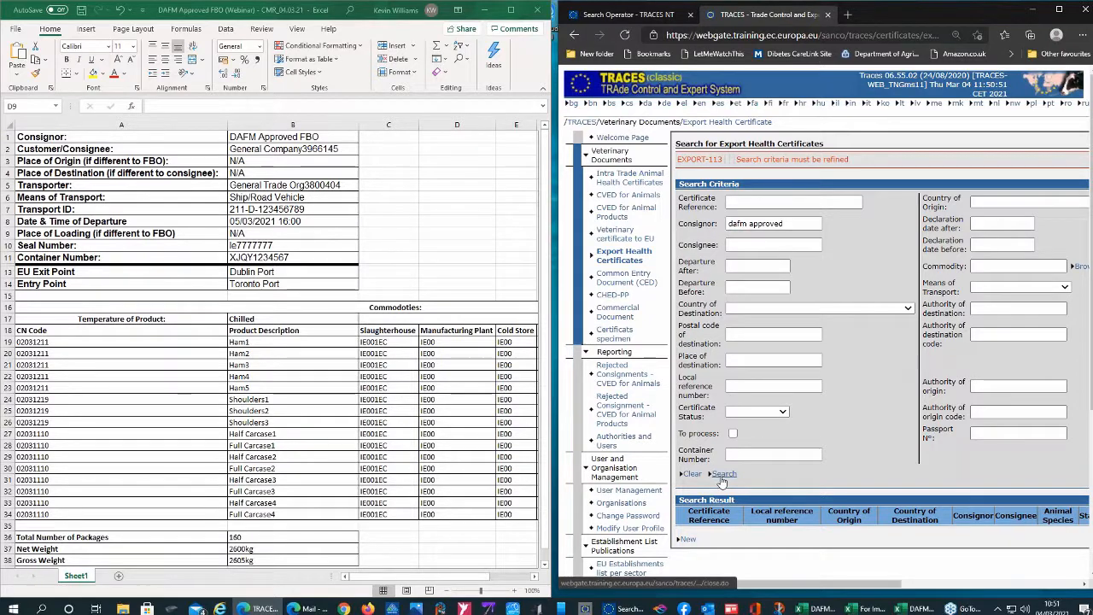
{"action": "left_click", "coordinate": [723, 475]}
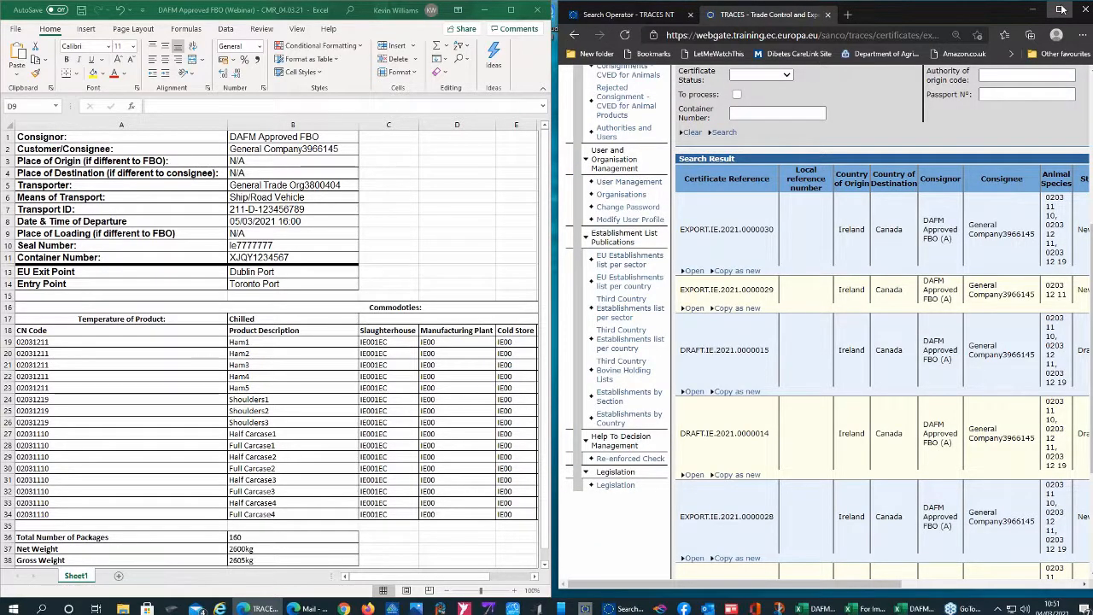
{"action": "left_click", "coordinate": [1061, 9]}
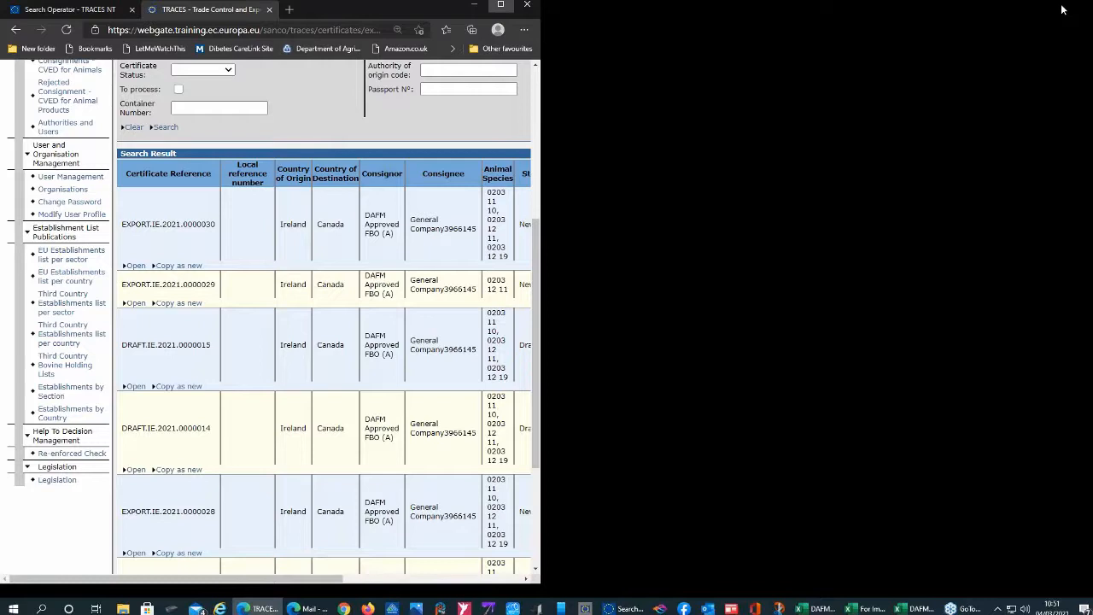